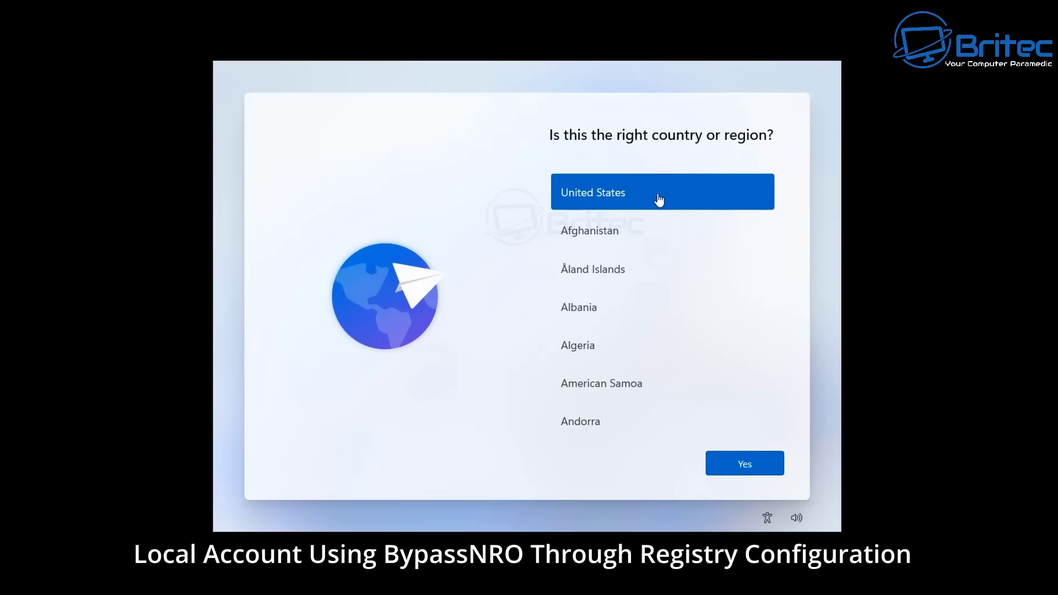
Accept United States as the region and US as the keyboard layout, without adding a second layout.
{"action": "left_click", "coordinate": [756, 463]}
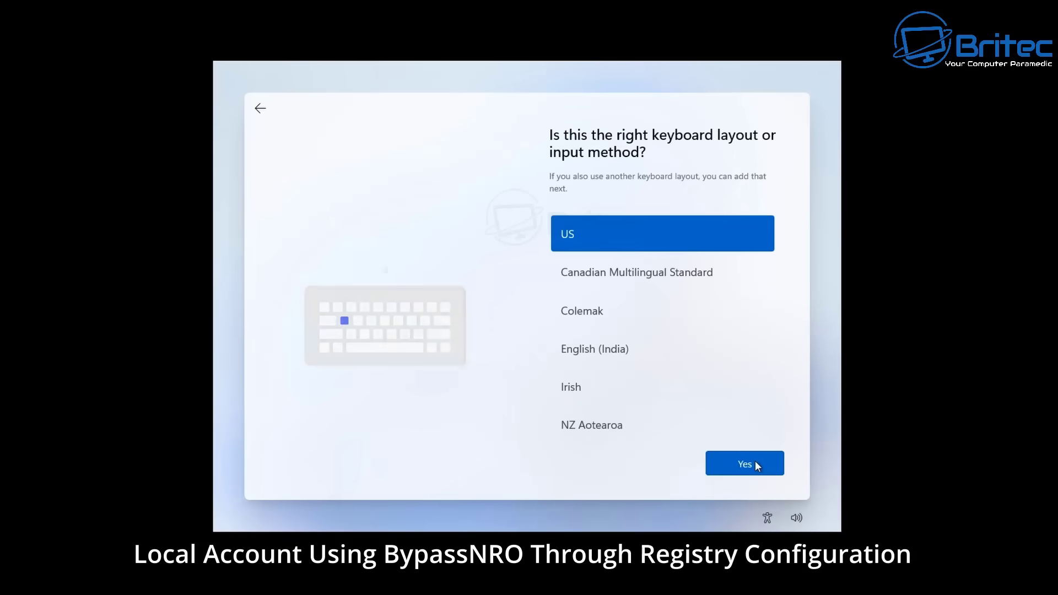
{"action": "left_click", "coordinate": [759, 467]}
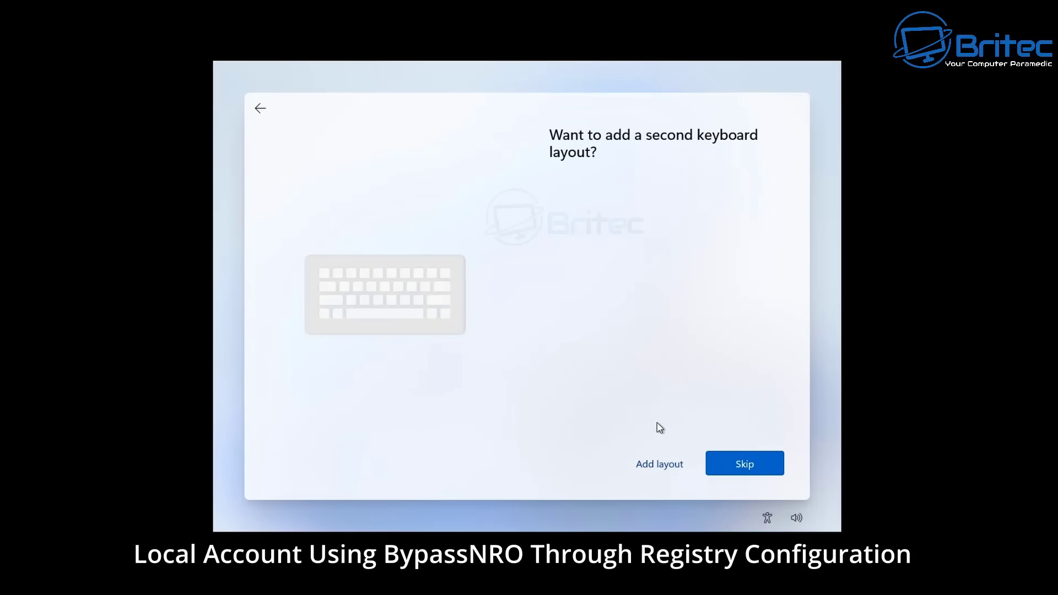
{"action": "left_click", "coordinate": [711, 469]}
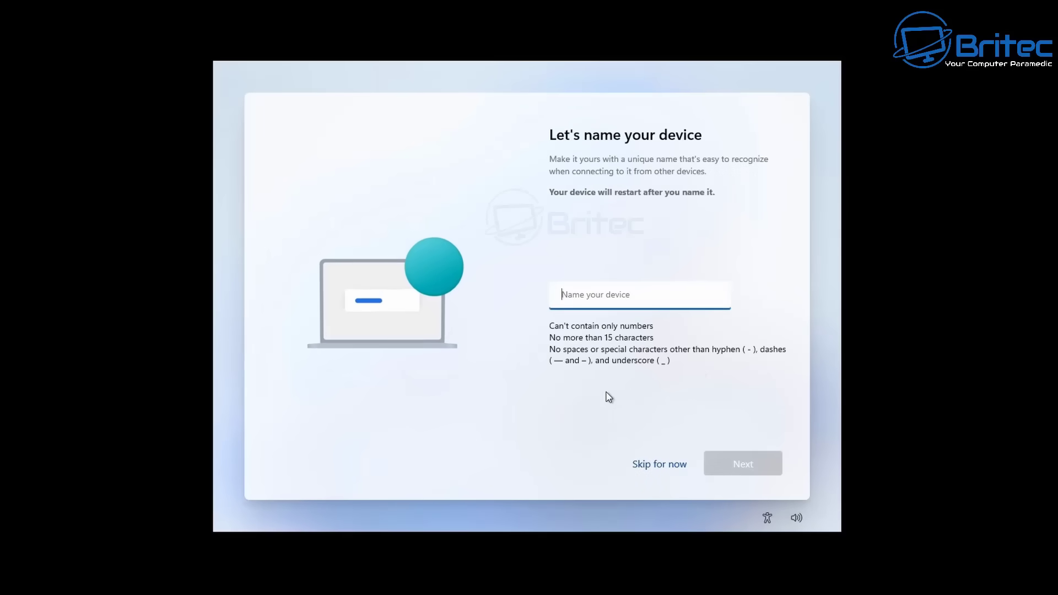
Skip naming the device and proceed to the Microsoft account sign-in.
{"action": "left_click", "coordinate": [660, 466]}
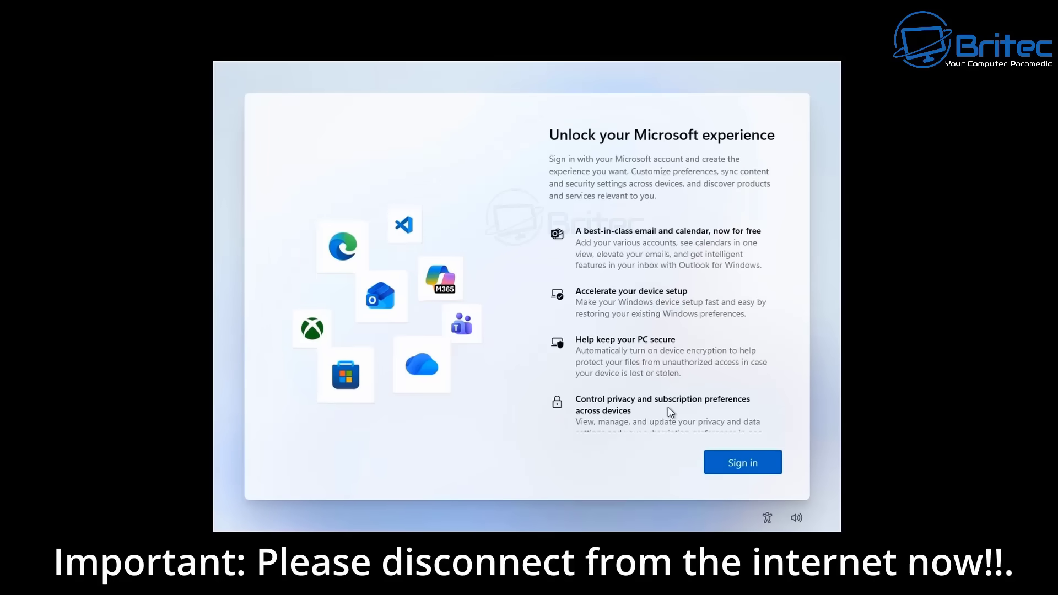
{"action": "left_click", "coordinate": [762, 470]}
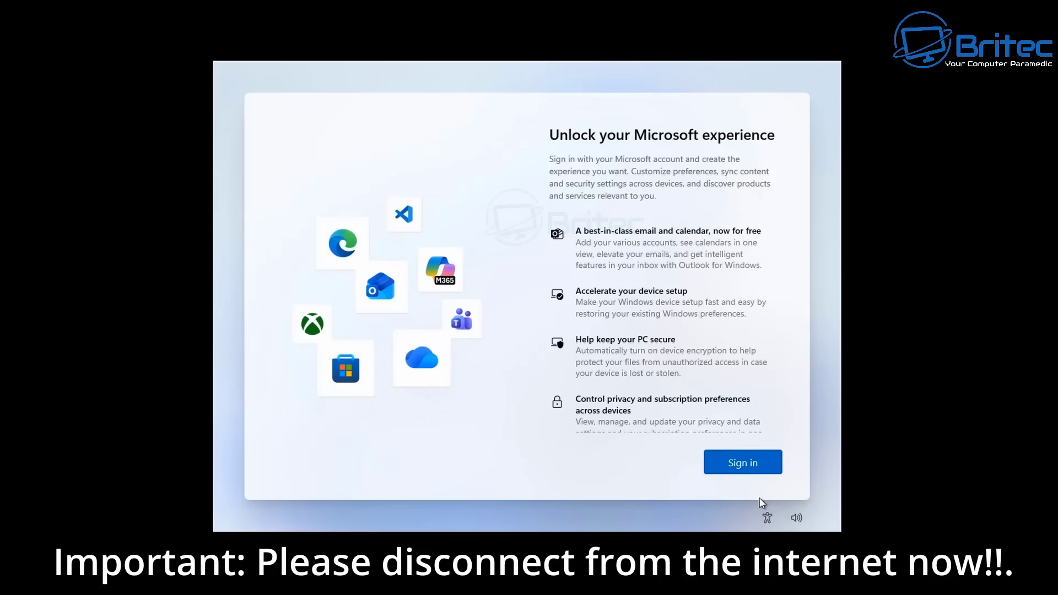
{"action": "left_click", "coordinate": [729, 470]}
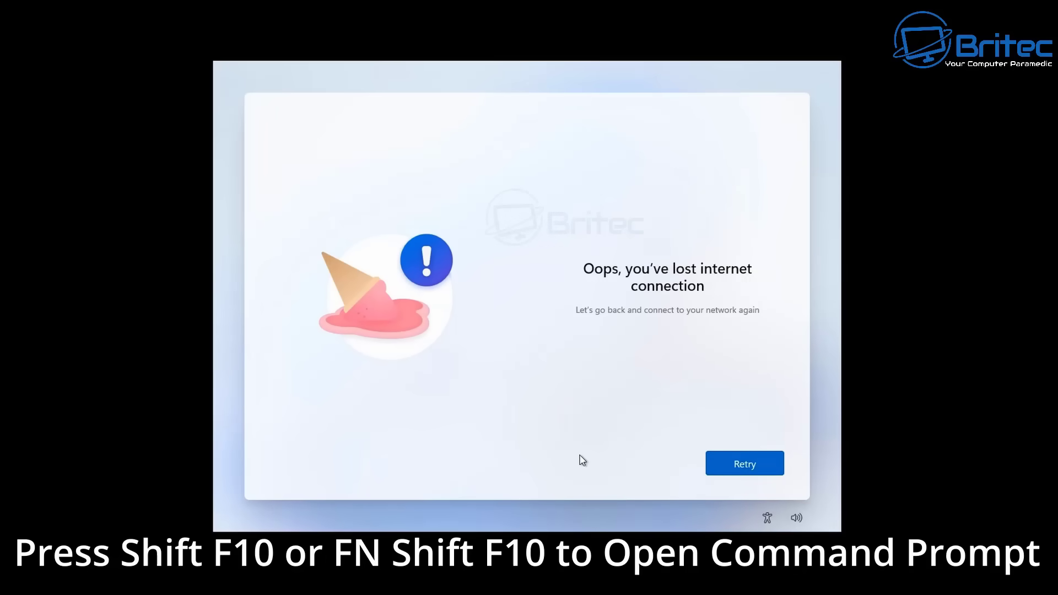
Open a Command Prompt over the setup screen and launch the Registry Editor with regedit.
{"action": "key", "text": "shift+F10"}
{"action": "left_click_drag", "start_coordinate": [517, 88], "coordinate": [509, 135]}
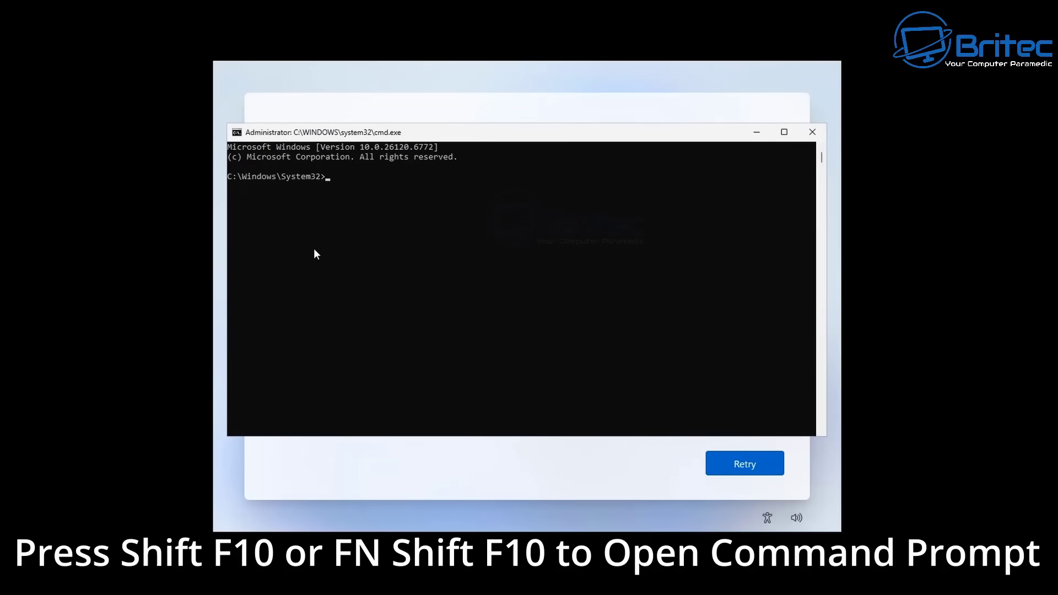
{"action": "type", "text": "regedit"}
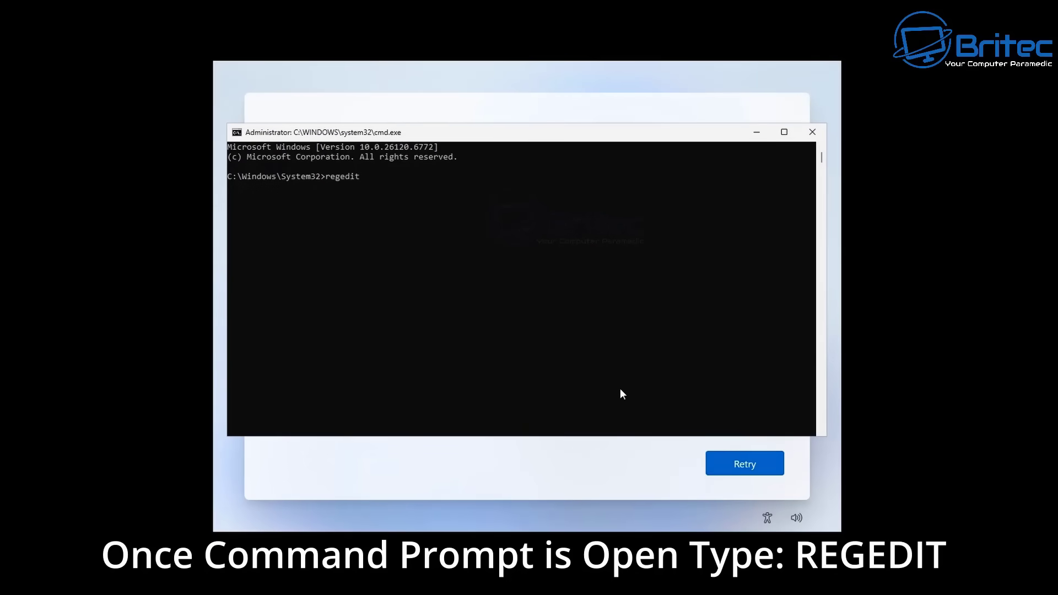
{"action": "key", "text": "Return"}
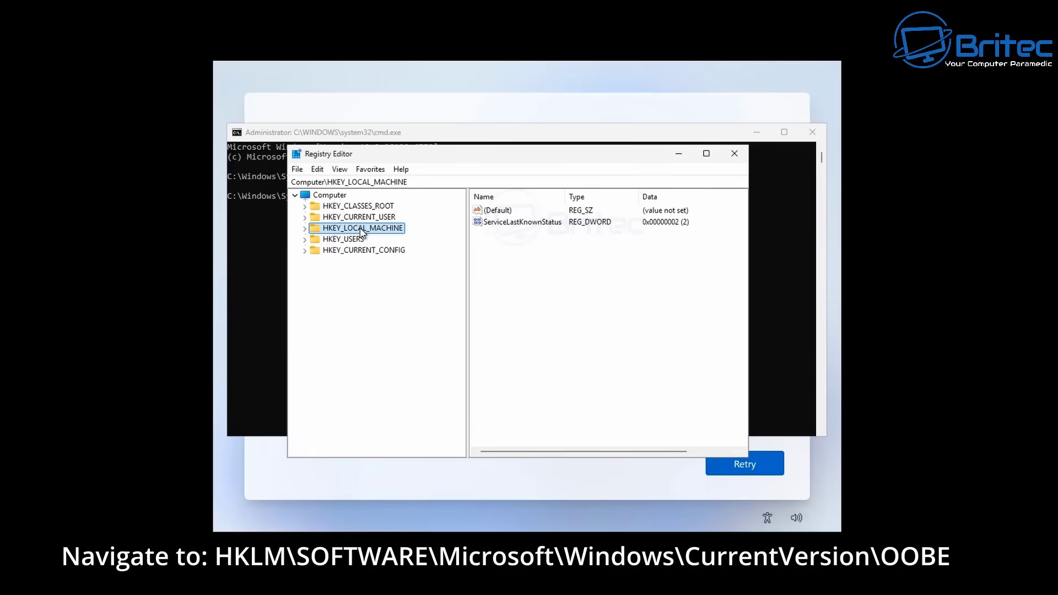
Expand the registry tree down to HKEY_LOCAL_MACHINE\SOFTWARE\Microsoft.
{"action": "left_click", "coordinate": [305, 230]}
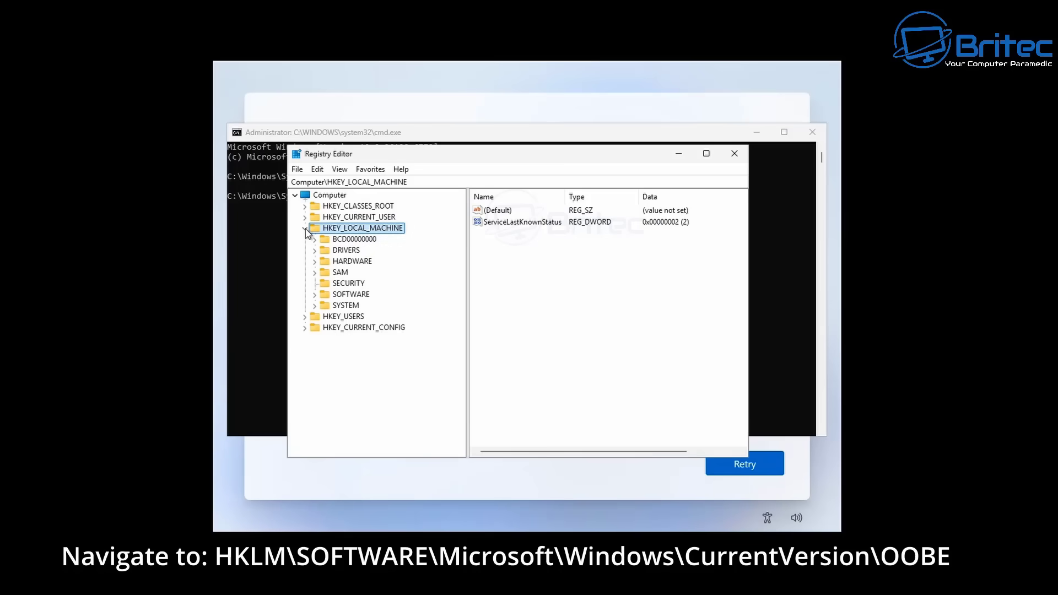
{"action": "left_click", "coordinate": [337, 296]}
{"action": "left_click", "coordinate": [315, 296]}
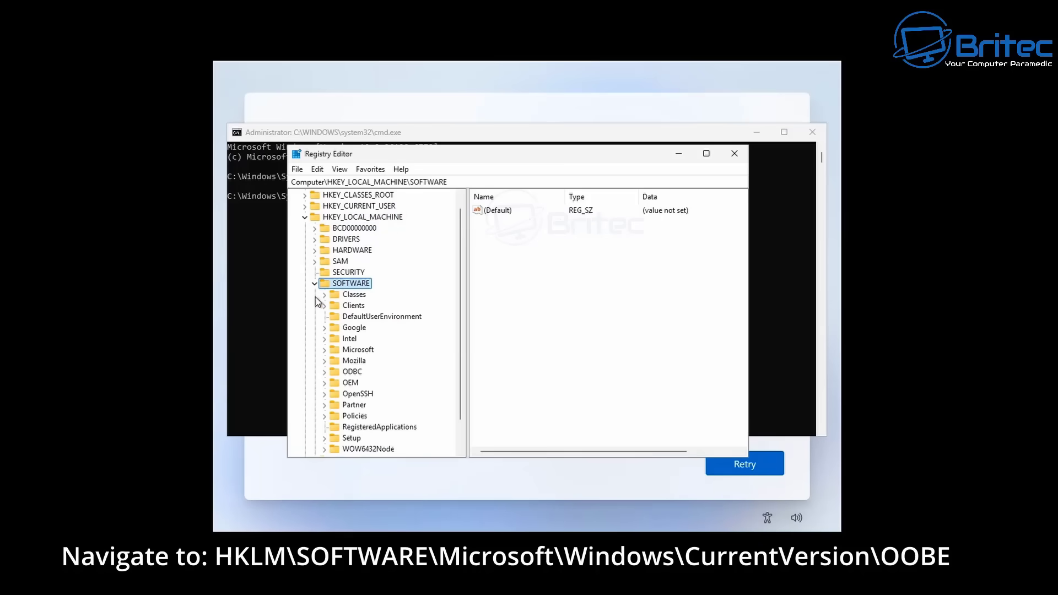
{"action": "scroll", "coordinate": [403, 335], "scroll_direction": "down", "scroll_amount": 1}
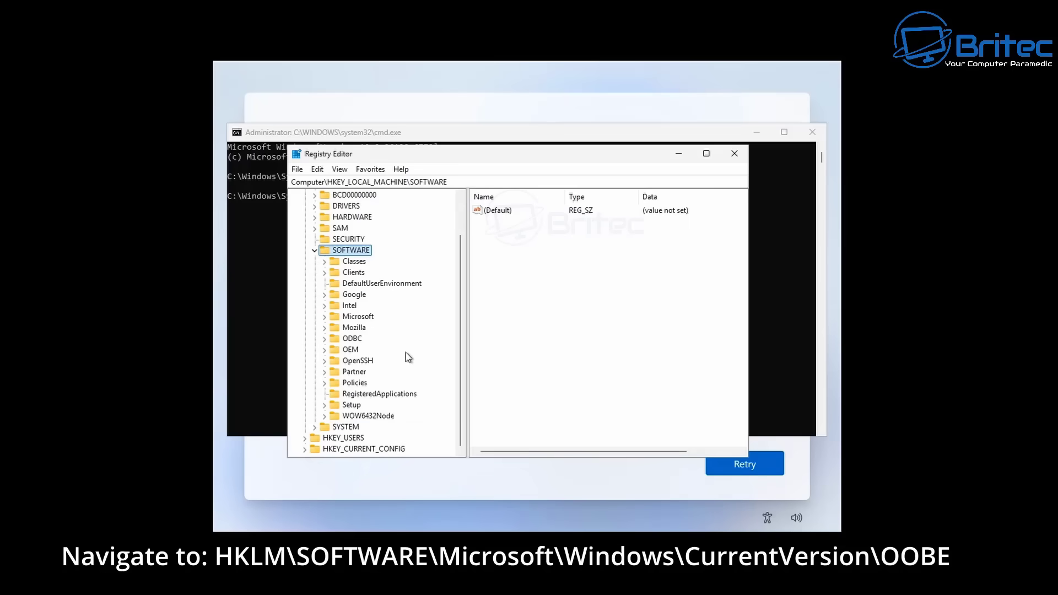
{"action": "left_click", "coordinate": [358, 318]}
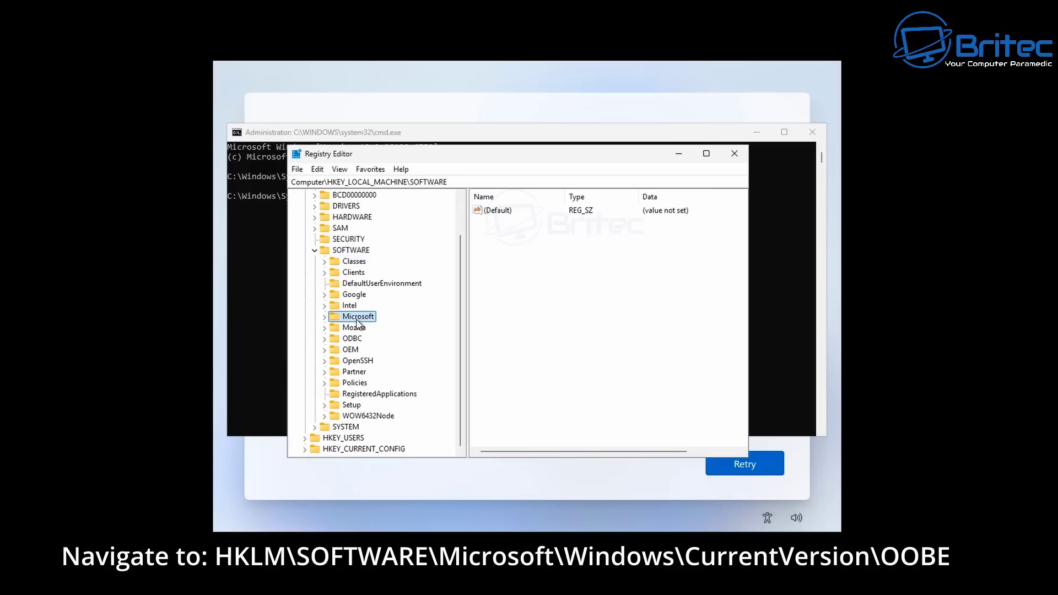
{"action": "left_click", "coordinate": [324, 317]}
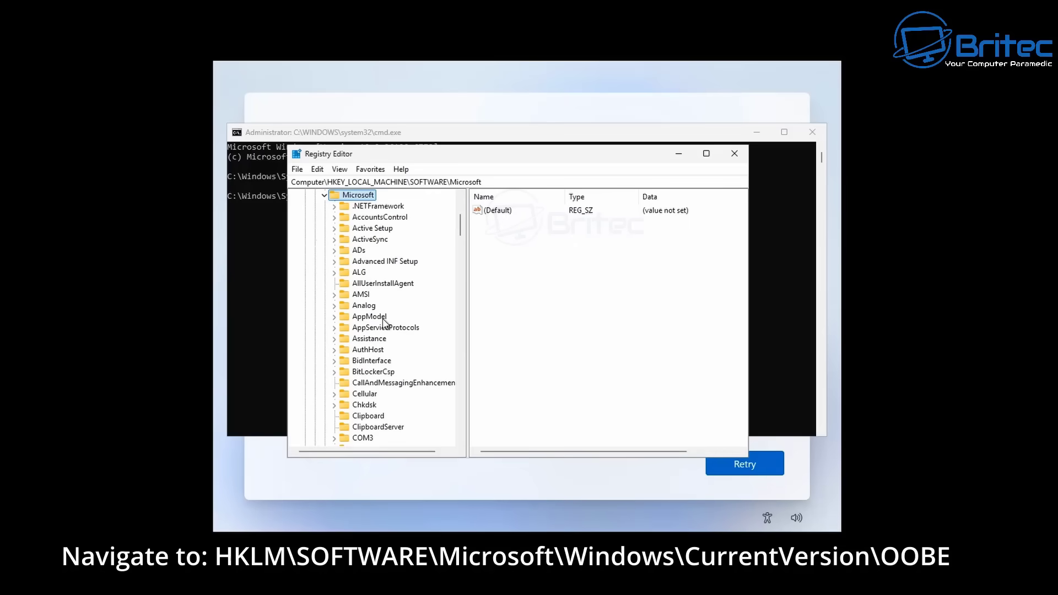
Find the Windows key under Microsoft and expand it down to its CurrentVersion subkey.
{"action": "scroll", "coordinate": [386, 331], "scroll_direction": "down", "scroll_amount": 11}
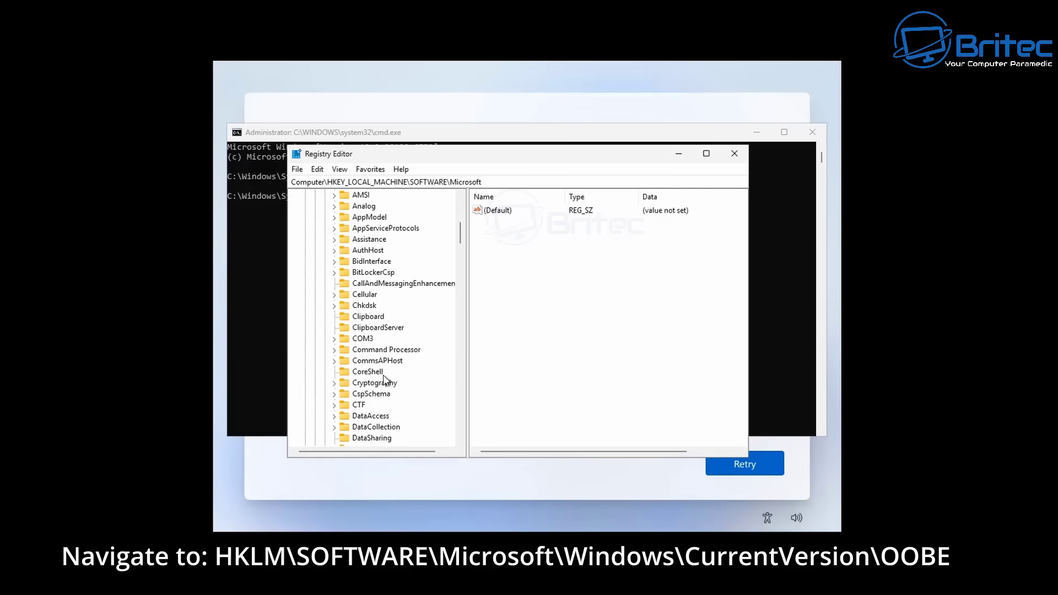
{"action": "left_click_drag", "start_coordinate": [461, 252], "coordinate": [469, 404]}
{"action": "left_click", "coordinate": [367, 327]}
{"action": "left_click", "coordinate": [334, 327]}
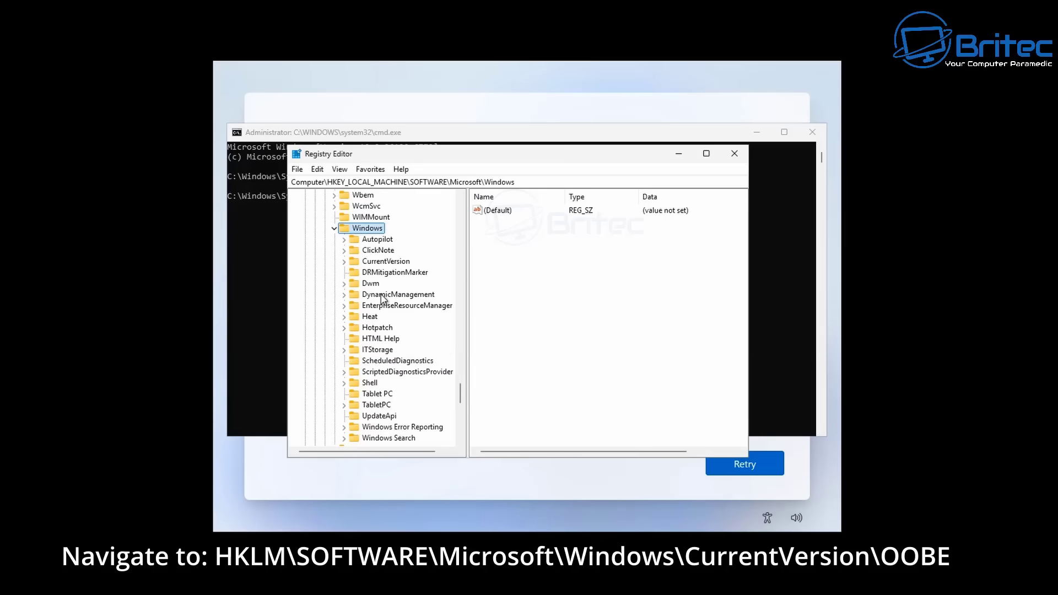
{"action": "left_click", "coordinate": [370, 263]}
{"action": "left_click", "coordinate": [343, 262]}
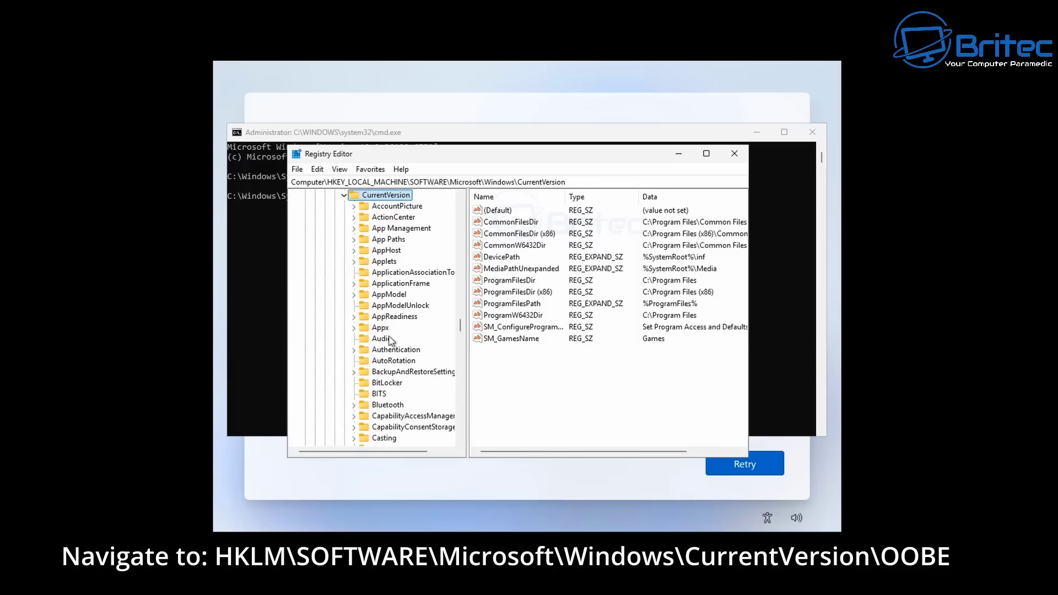
Locate the OOBE key under CurrentVersion, select it and expand it.
{"action": "left_click_drag", "start_coordinate": [461, 326], "coordinate": [462, 406]}
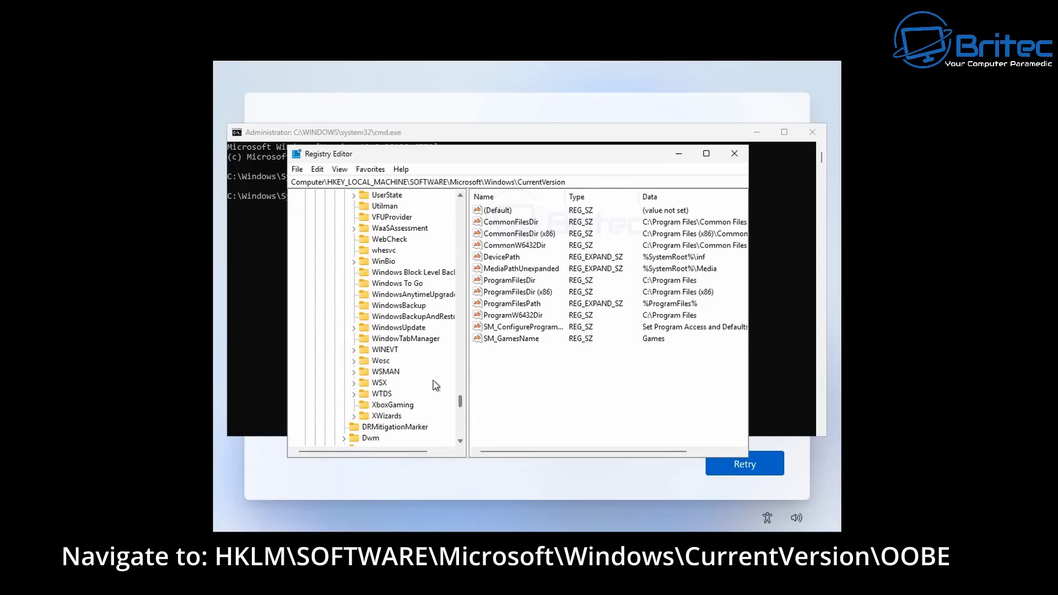
{"action": "scroll", "coordinate": [430, 372], "scroll_direction": "up", "scroll_amount": 2}
{"action": "scroll", "coordinate": [426, 370], "scroll_direction": "up", "scroll_amount": 13}
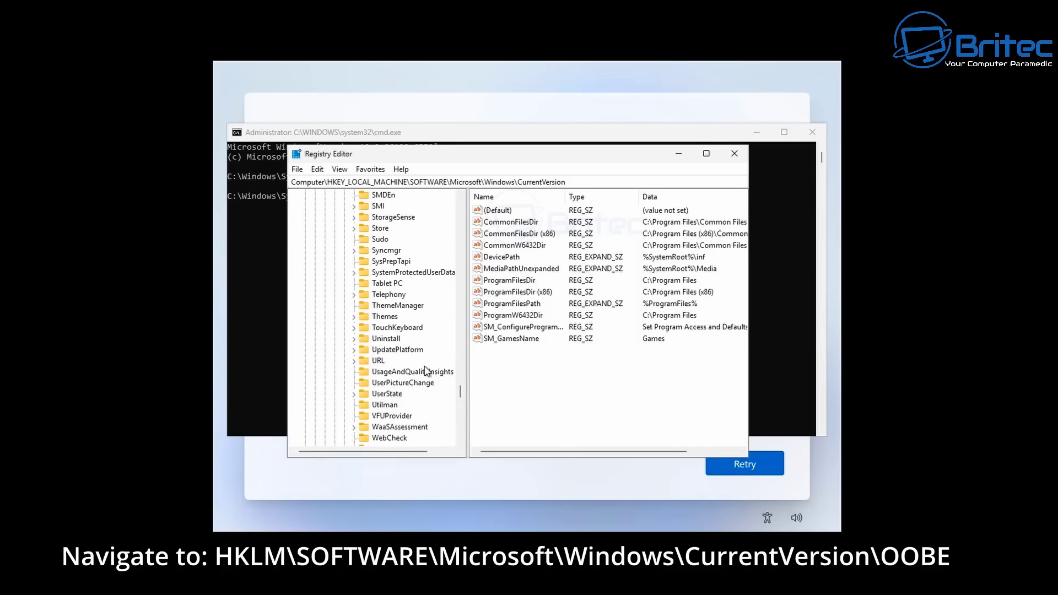
{"action": "scroll", "coordinate": [425, 366], "scroll_direction": "up", "scroll_amount": 10}
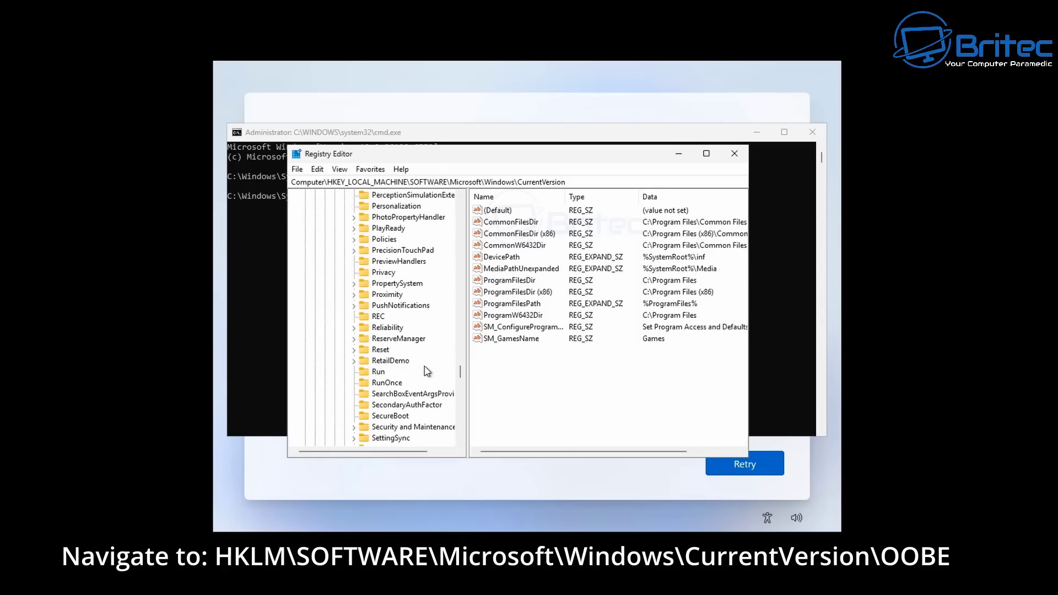
{"action": "left_click", "coordinate": [376, 318]}
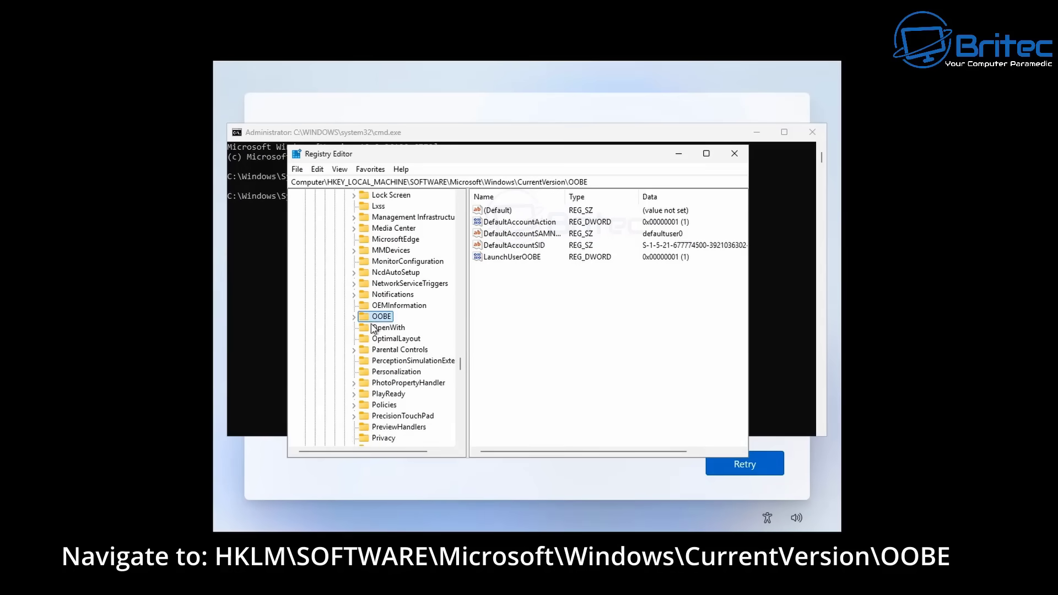
{"action": "left_click", "coordinate": [355, 317]}
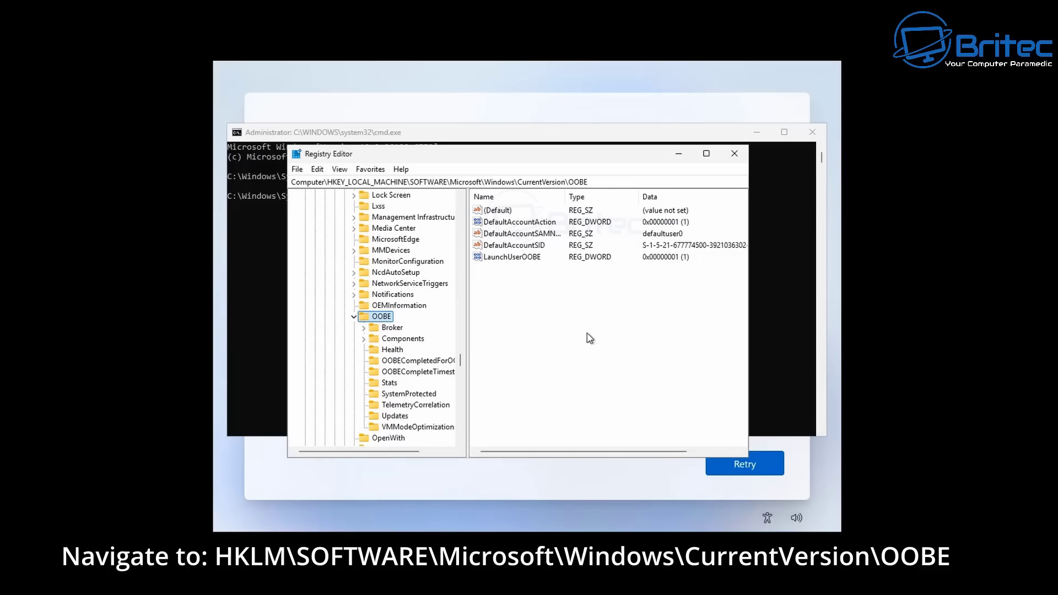
Create a DWORD (32-bit) value named BypassNRO in the OOBE key.
{"action": "right_click", "coordinate": [509, 287]}
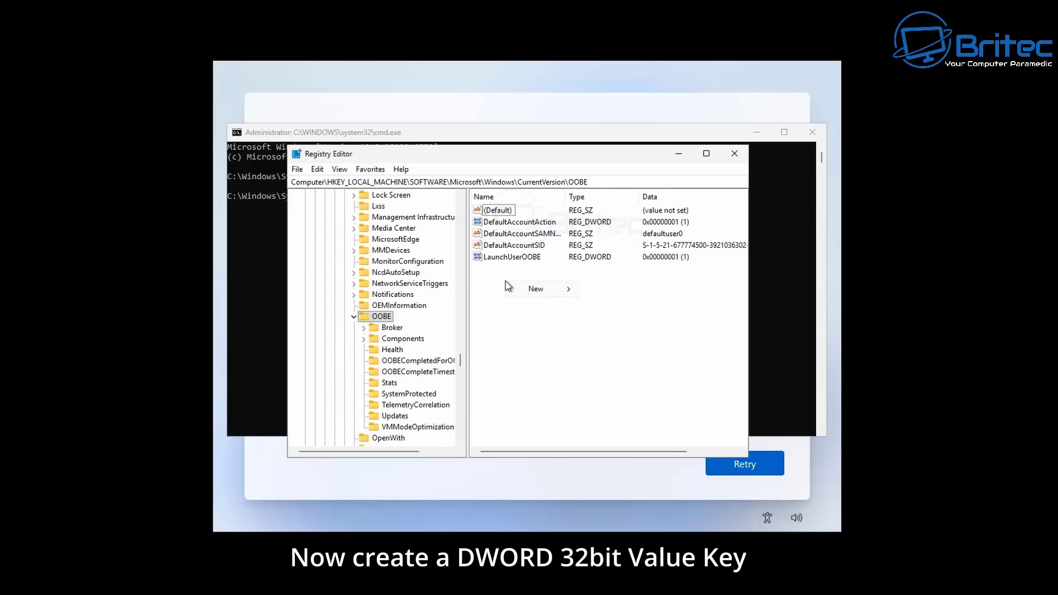
{"action": "mouse_move", "coordinate": [571, 291]}
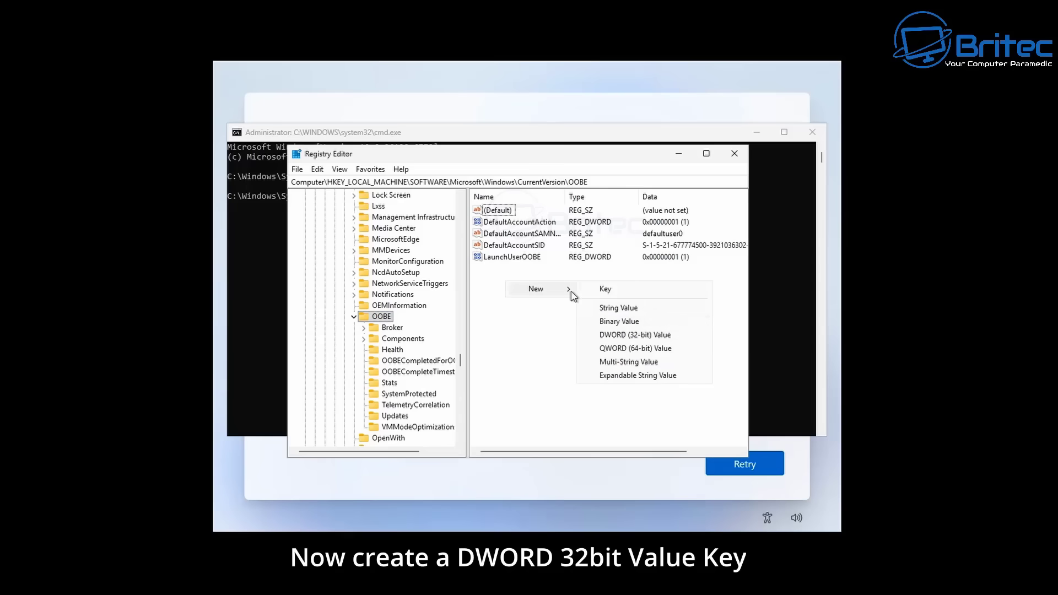
{"action": "left_click", "coordinate": [621, 336]}
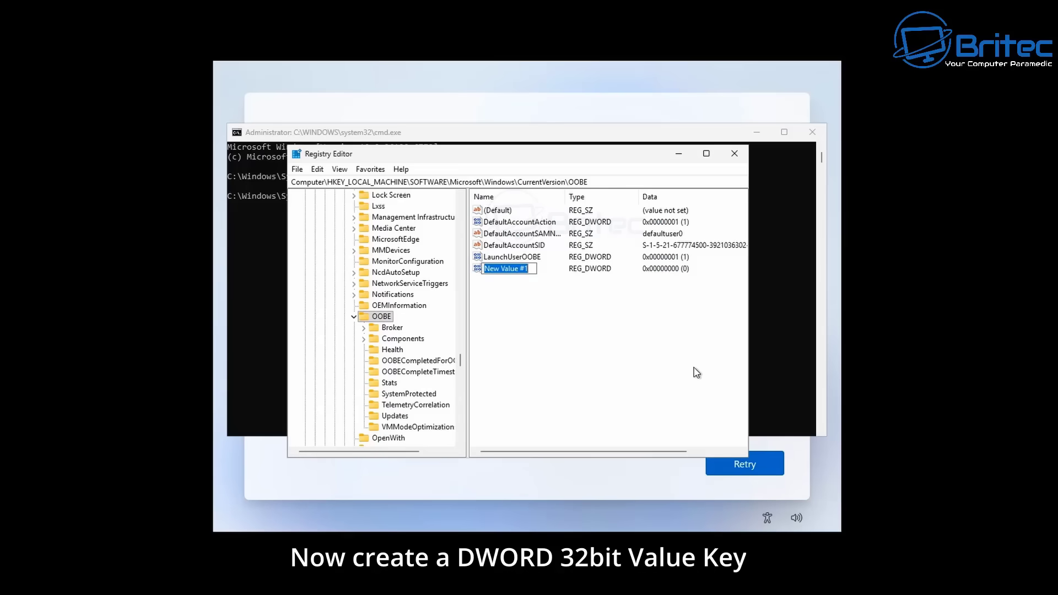
{"action": "type", "text": "By"}
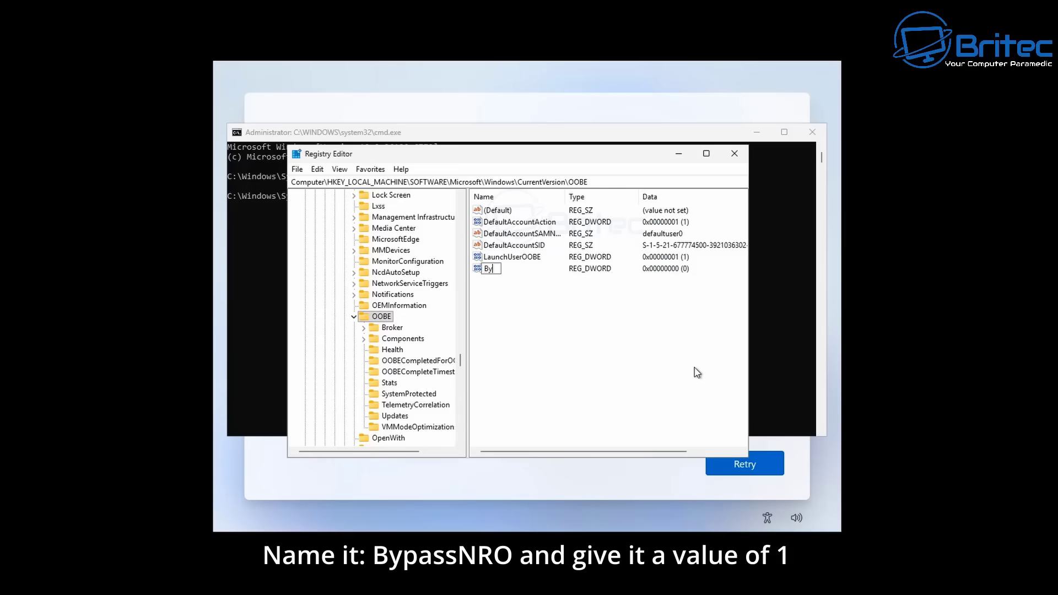
{"action": "type", "text": "passNRO"}
{"action": "key", "text": "Return"}
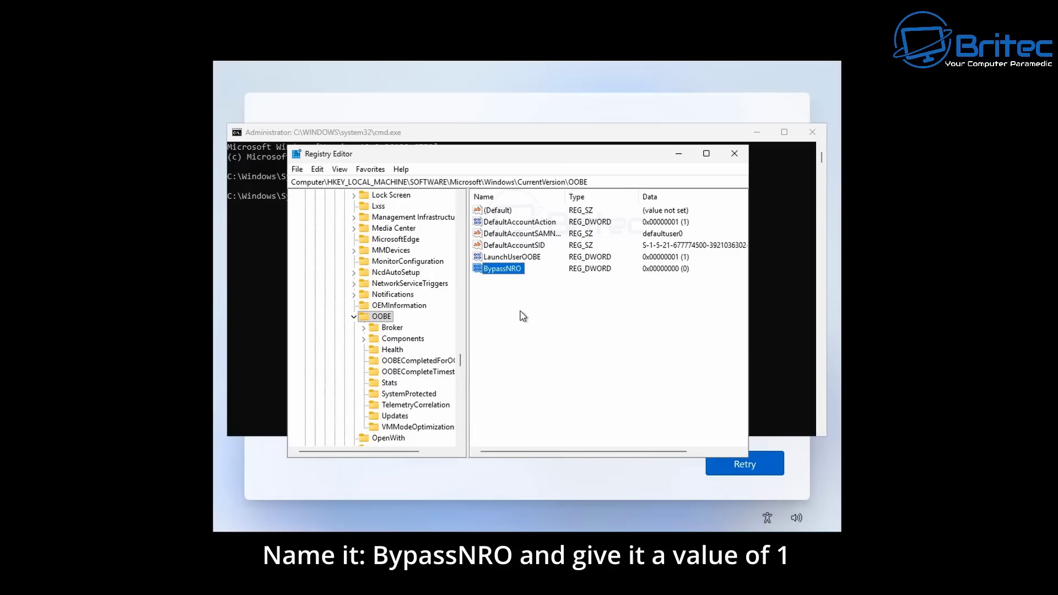
Set the value data of BypassNRO to 1 and close the Registry Editor.
{"action": "double_click", "coordinate": [501, 269]}
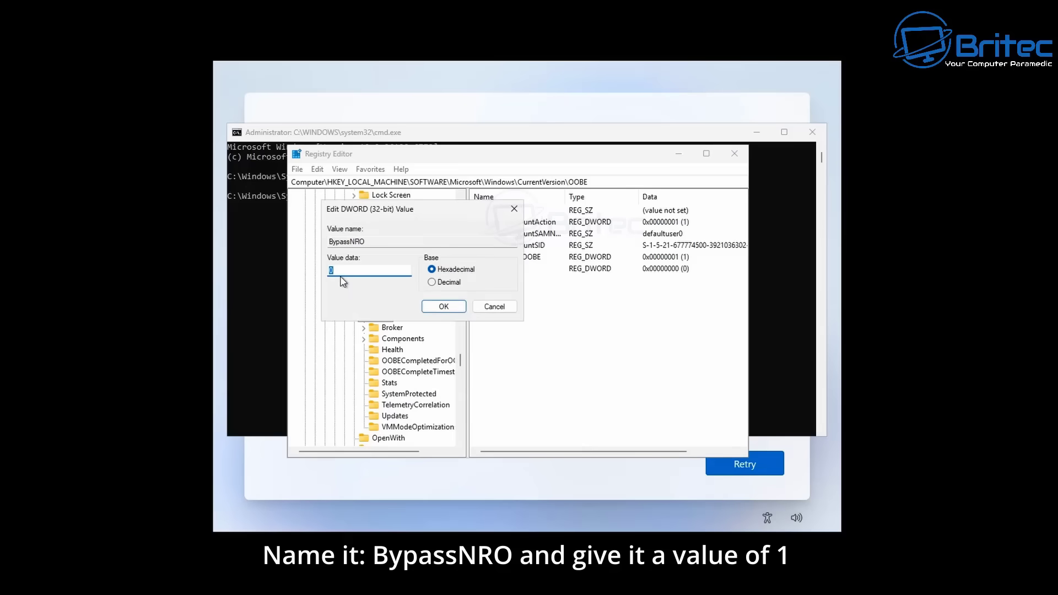
{"action": "type", "text": "1"}
{"action": "left_click", "coordinate": [444, 307]}
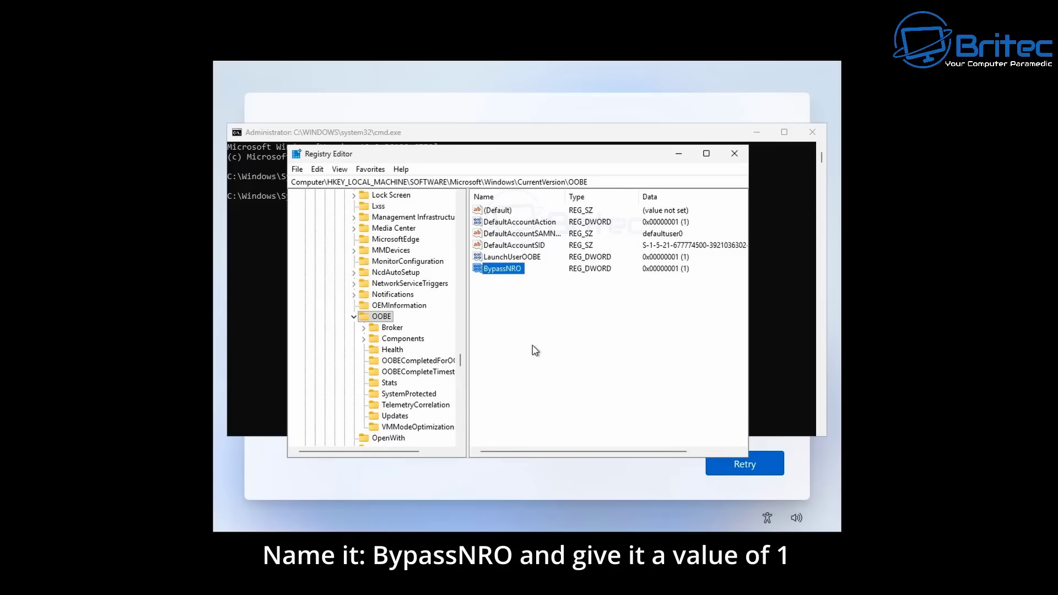
{"action": "left_click", "coordinate": [735, 155]}
Restart the PC immediately from the Command Prompt with shutdown /r /t 0.
{"action": "left_click", "coordinate": [392, 295]}
{"action": "key", "text": "Escape"}
{"action": "type", "text": "shutdow"}
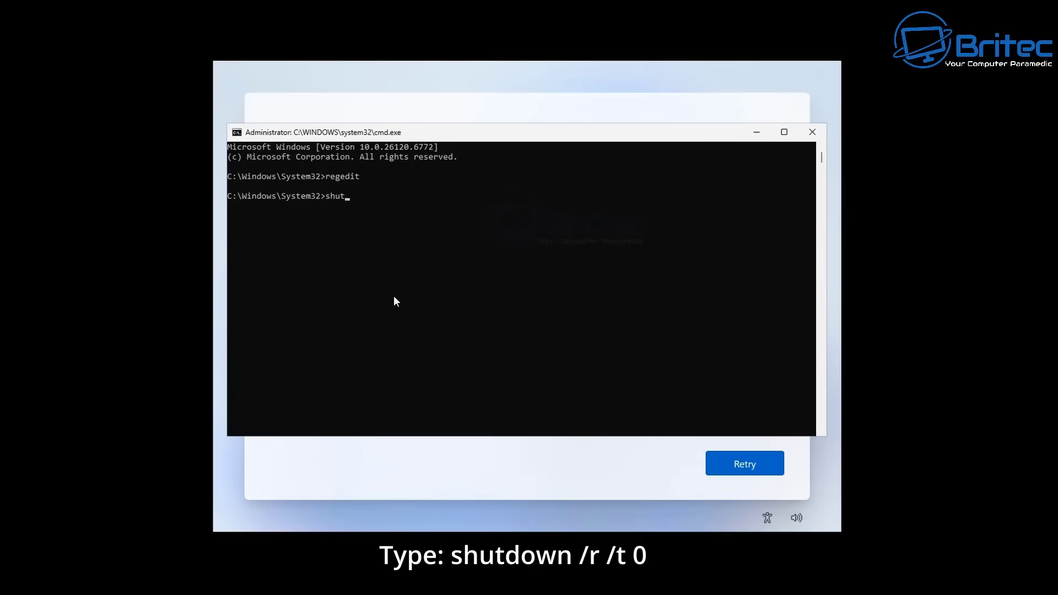
{"action": "type", "text": "n /r /t 0"}
{"action": "key", "text": "Return"}
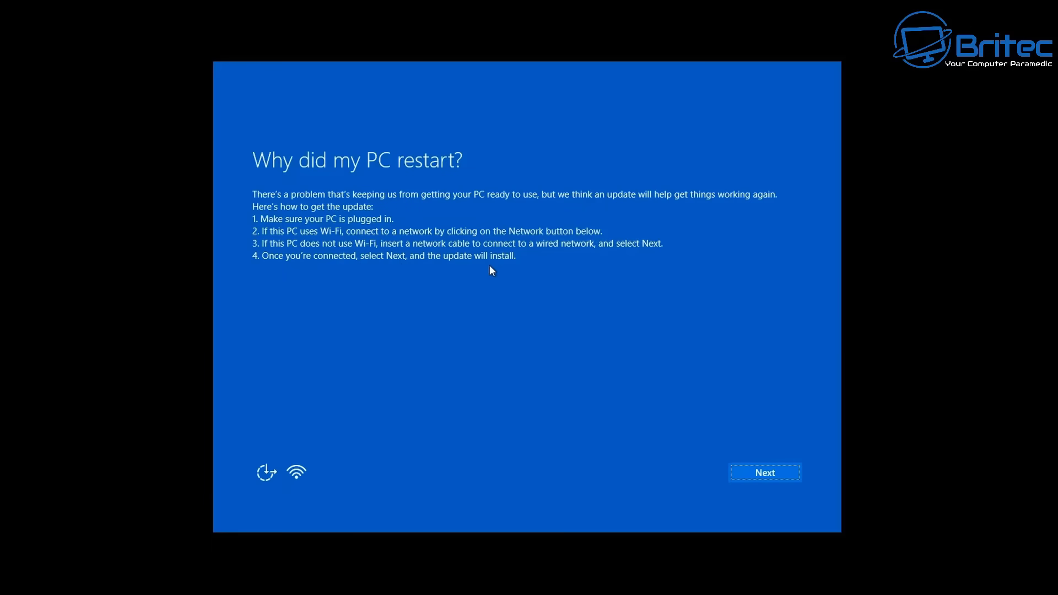
Continue past the restart notice and accept the United States region and US keyboard layout, skipping a second layout.
{"action": "left_click", "coordinate": [765, 477]}
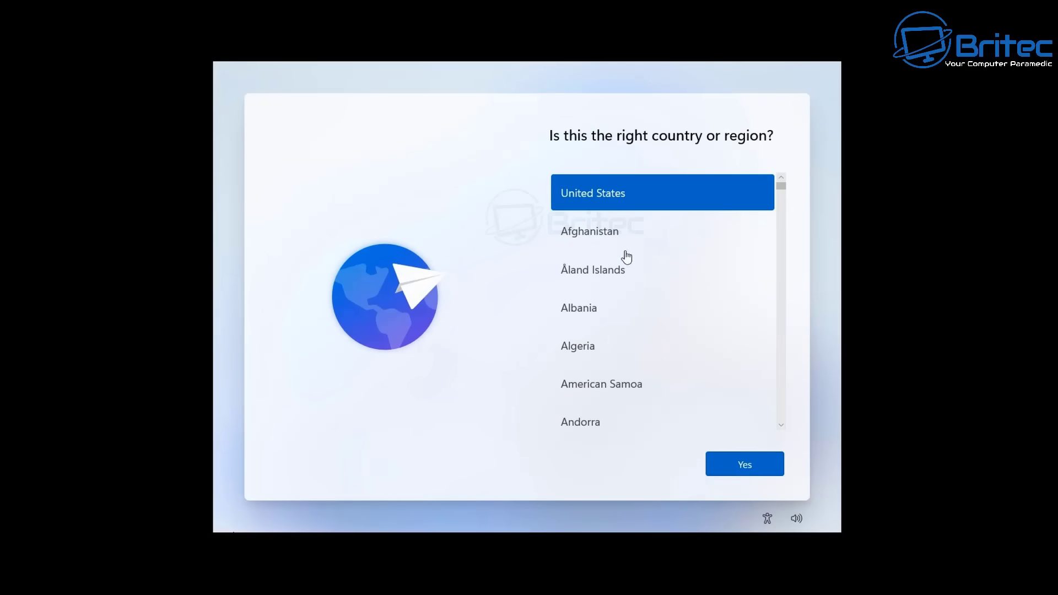
{"action": "left_click", "coordinate": [750, 474]}
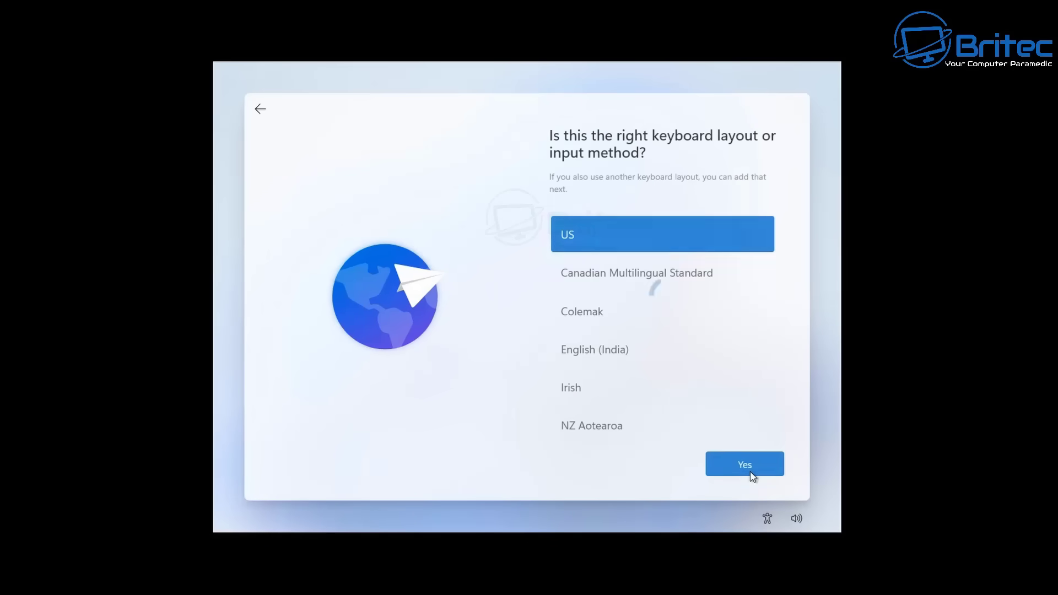
{"action": "left_click", "coordinate": [751, 473]}
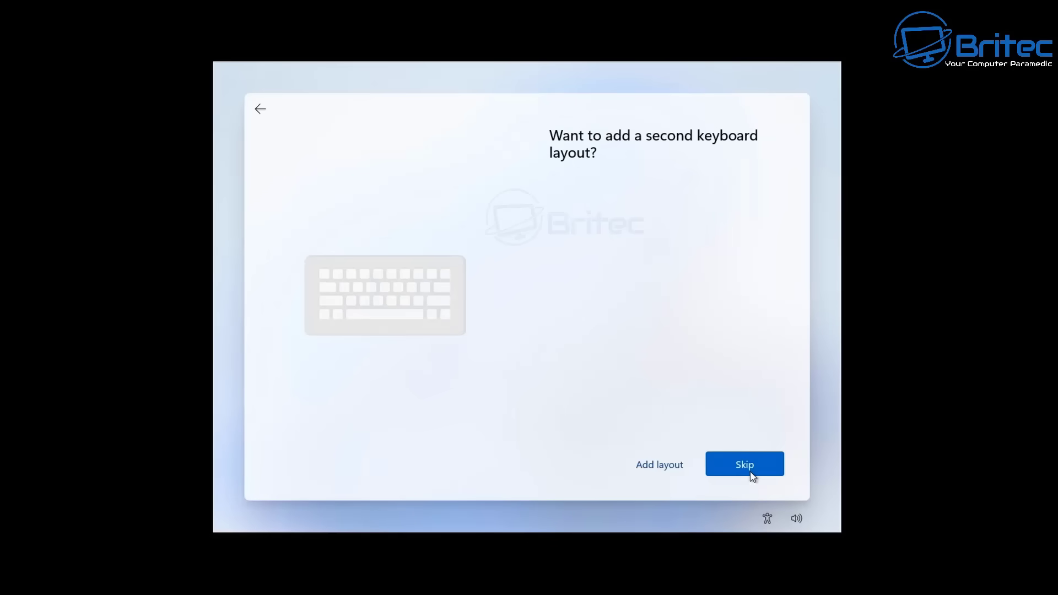
{"action": "left_click", "coordinate": [751, 472]}
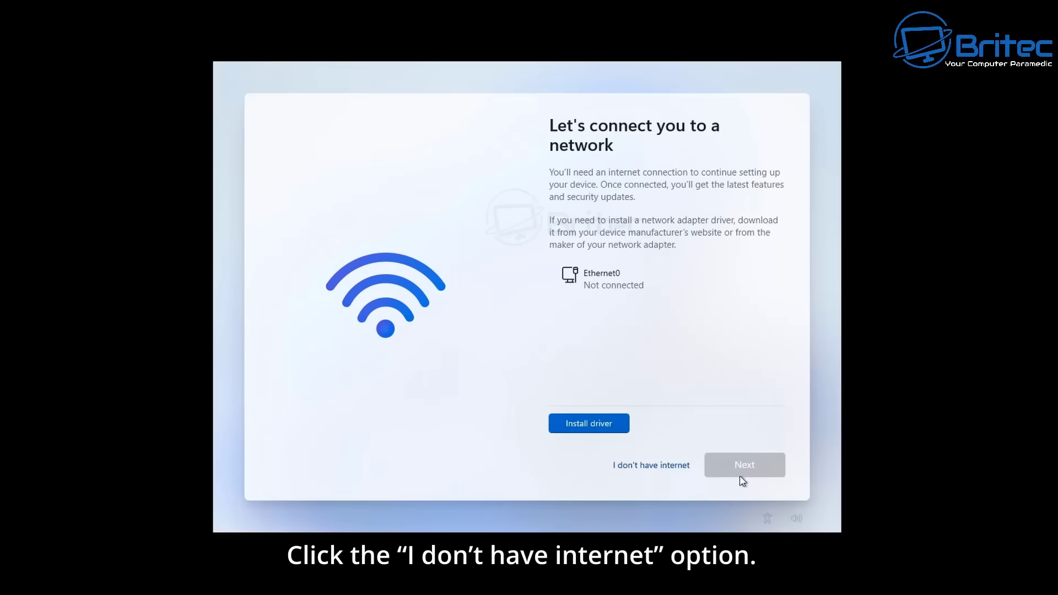
Continue setup without internet and create a local user named Britec with a blank password.
{"action": "left_click", "coordinate": [662, 471]}
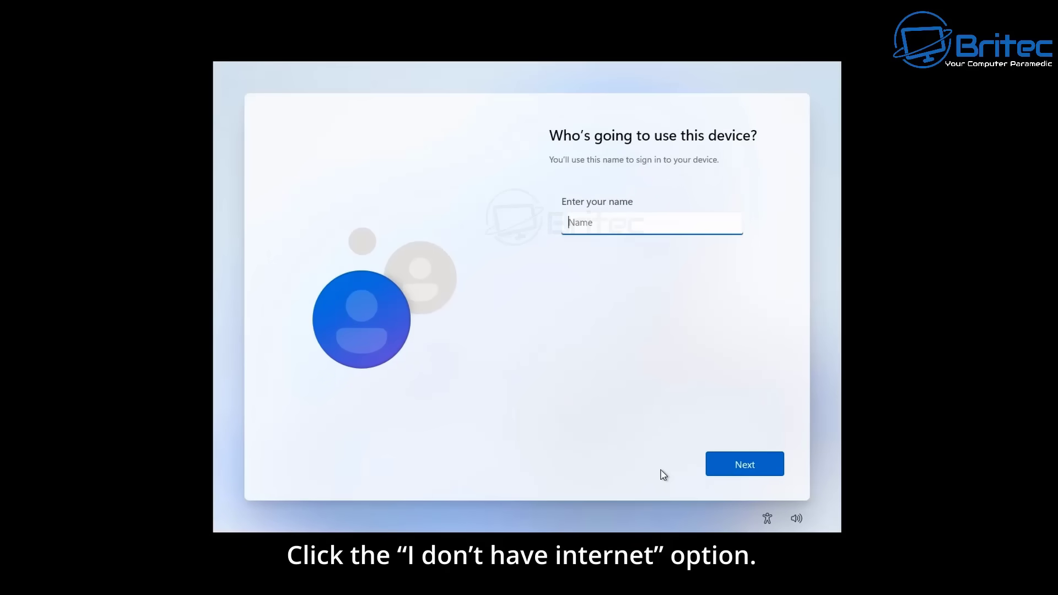
{"action": "type", "text": "Britec"}
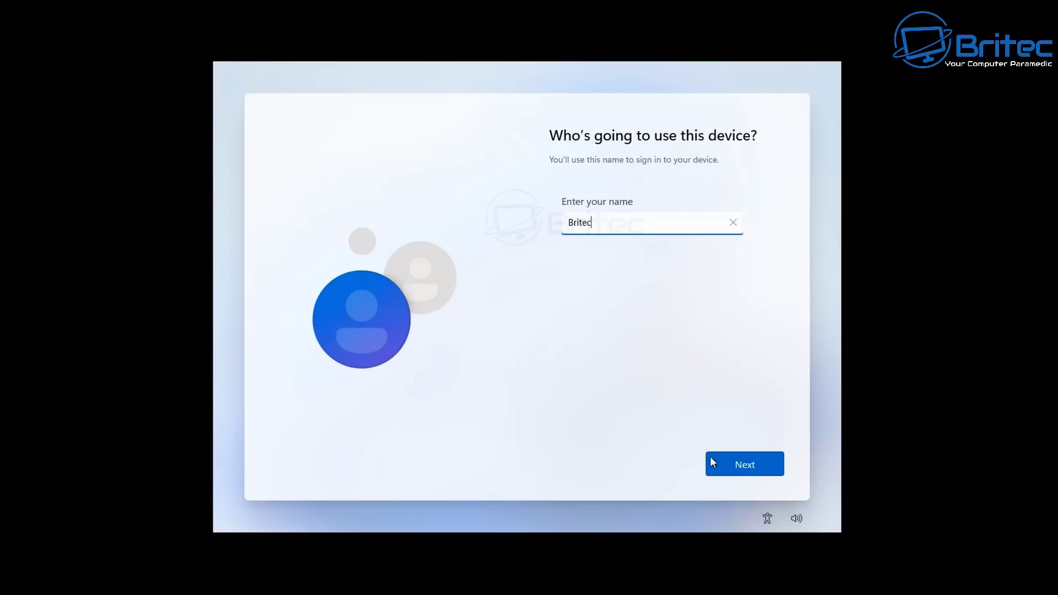
{"action": "left_click", "coordinate": [761, 469]}
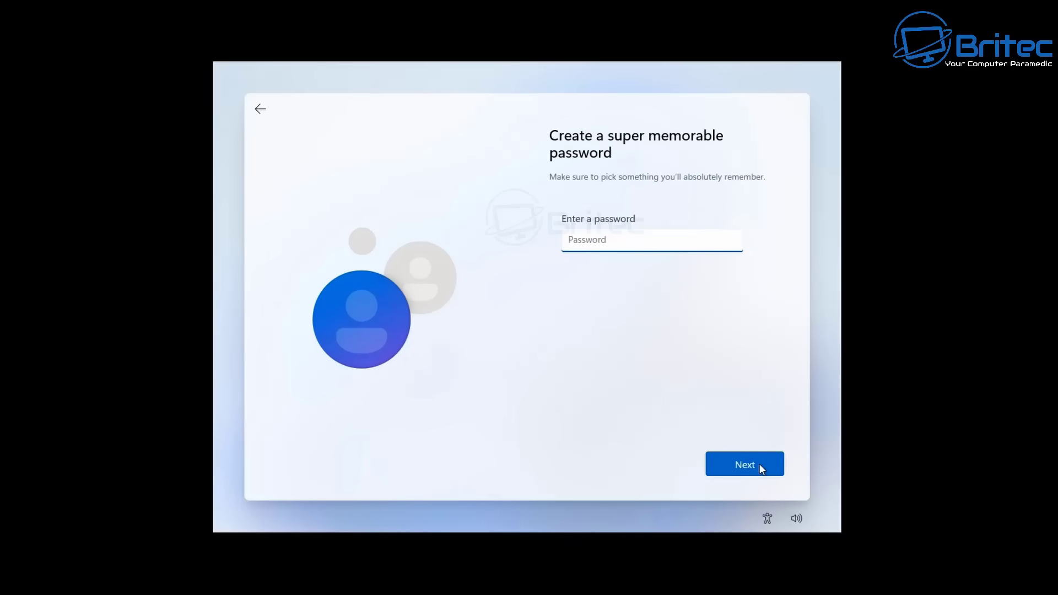
{"action": "left_click", "coordinate": [759, 464]}
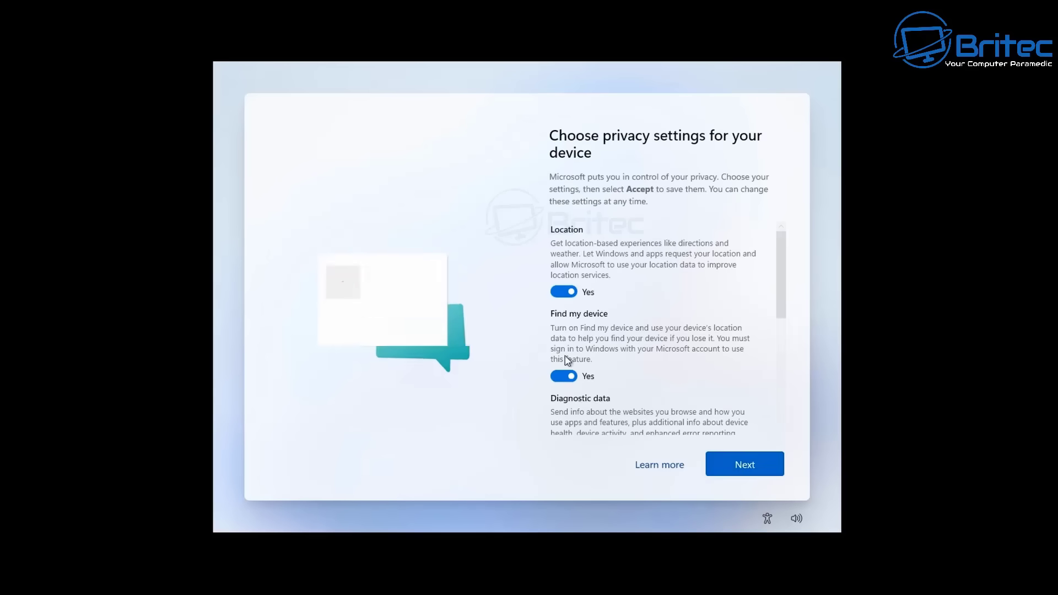
Turn off Location, Find my device, Inking & typing and Tailored experiences, limit Diagnostic data to Required only, and accept the privacy settings.
{"action": "left_click", "coordinate": [563, 292]}
{"action": "left_click", "coordinate": [563, 366]}
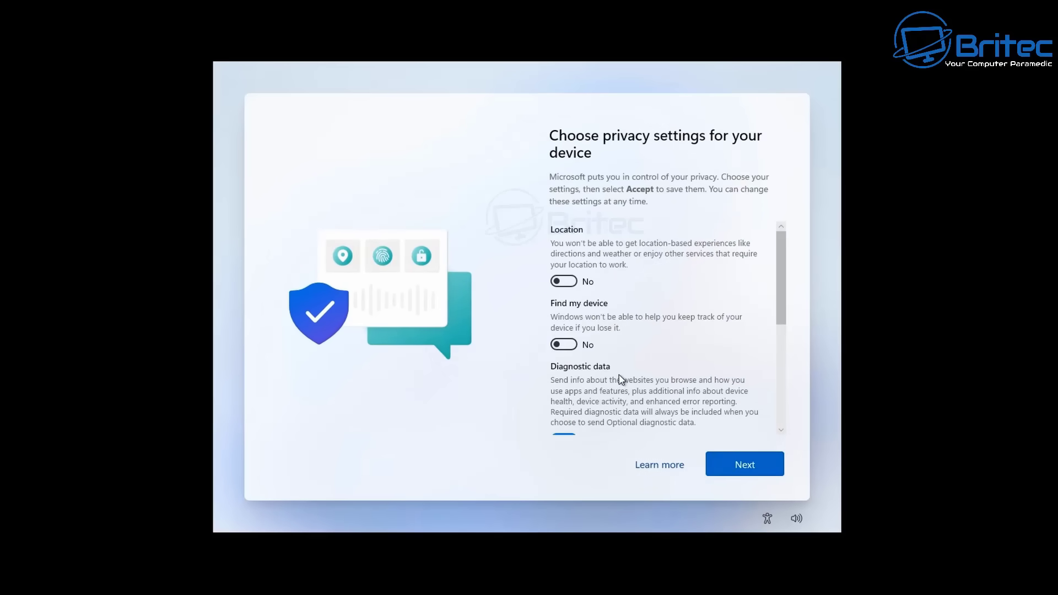
{"action": "scroll", "coordinate": [609, 400], "scroll_direction": "down", "scroll_amount": 2}
{"action": "left_click", "coordinate": [573, 371]}
{"action": "scroll", "coordinate": [576, 418], "scroll_direction": "down", "scroll_amount": 2}
{"action": "left_click", "coordinate": [563, 354]}
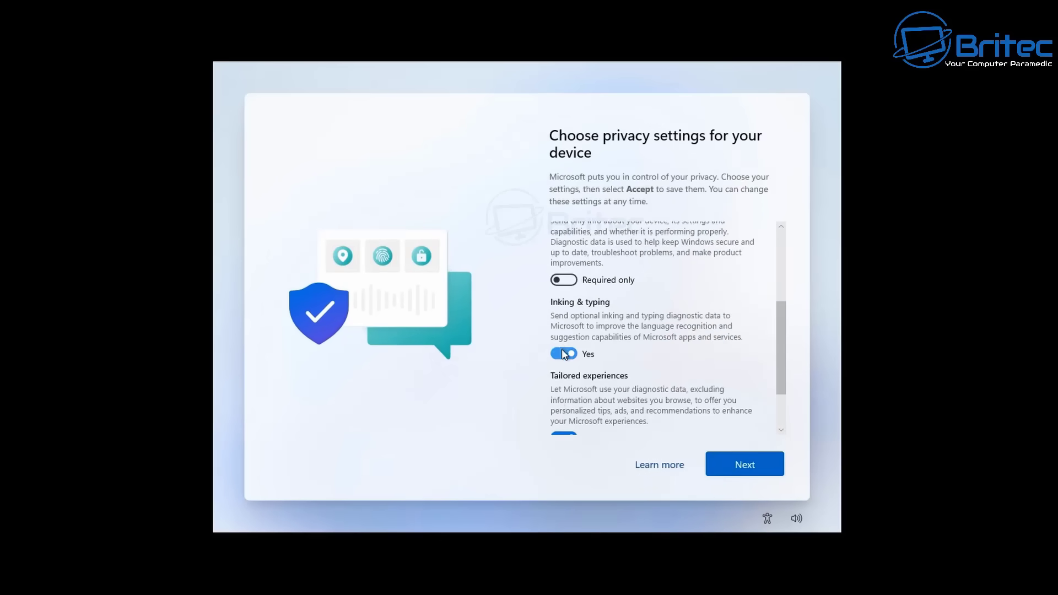
{"action": "left_click", "coordinate": [564, 433]}
{"action": "scroll", "coordinate": [594, 433], "scroll_direction": "down", "scroll_amount": 1}
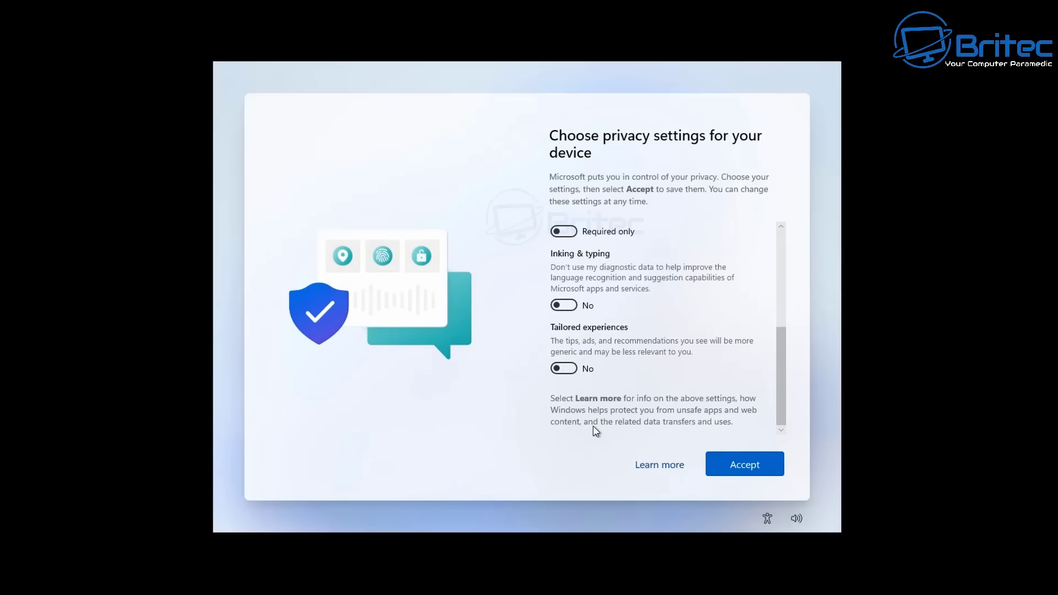
{"action": "left_click", "coordinate": [739, 466]}
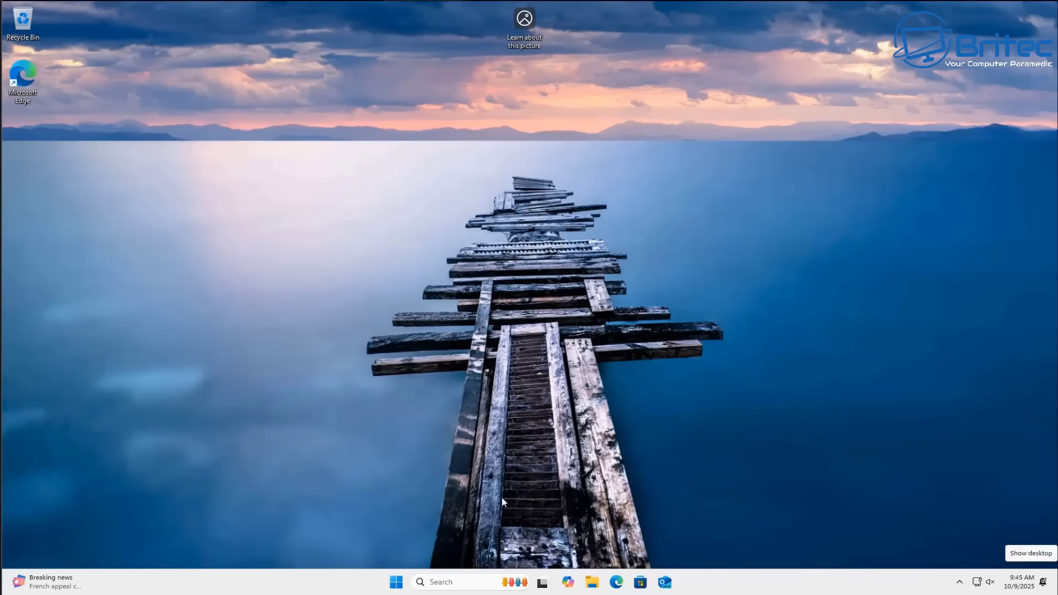
Open Settings on the new desktop and go to the About page of the System section.
{"action": "left_click", "coordinate": [394, 582]}
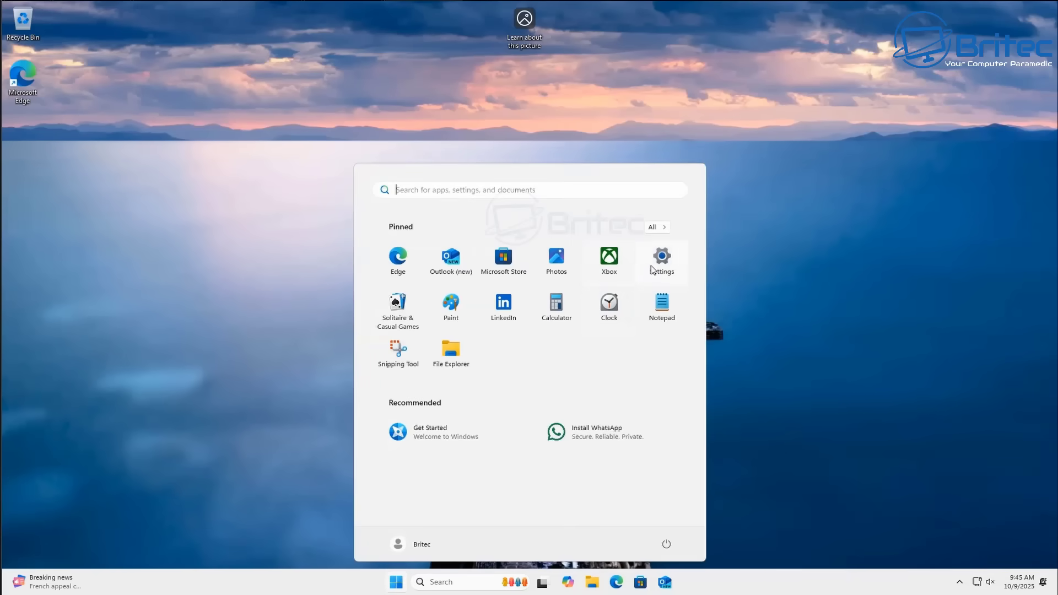
{"action": "left_click", "coordinate": [662, 262]}
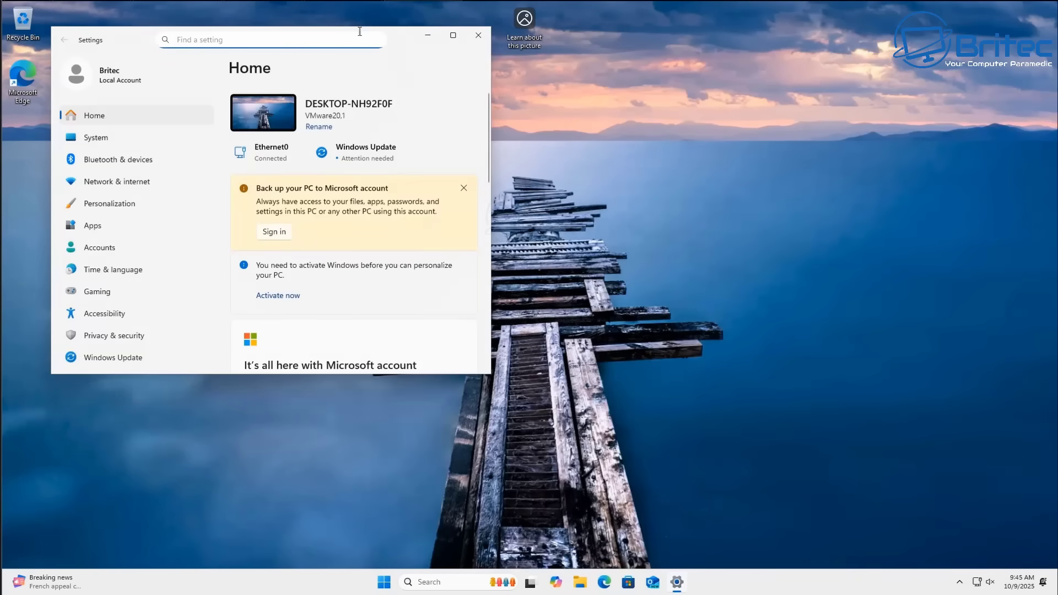
{"action": "left_click_drag", "start_coordinate": [407, 33], "coordinate": [657, 117]}
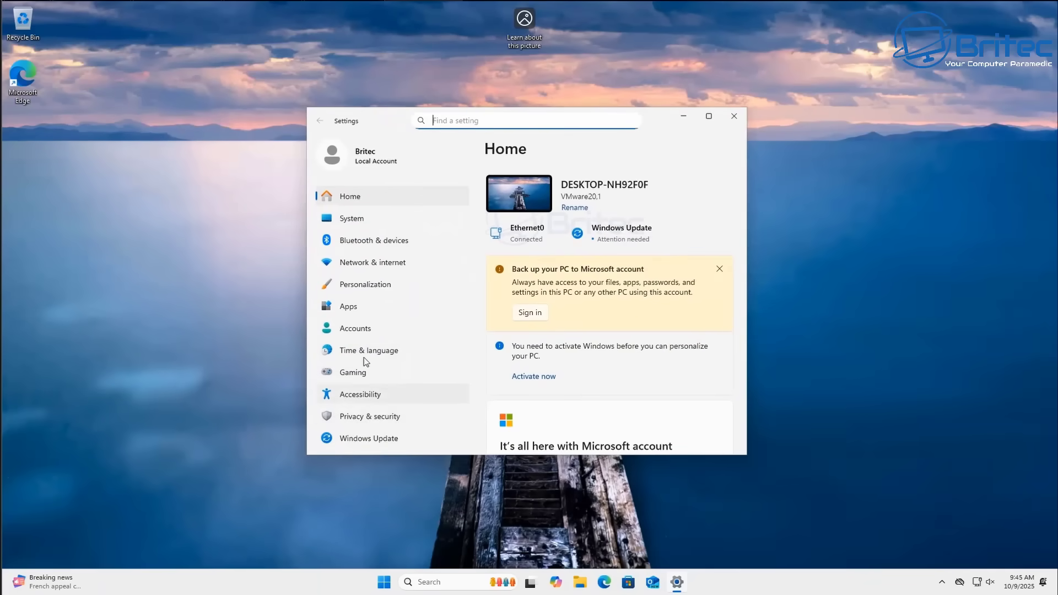
{"action": "left_click", "coordinate": [359, 219]}
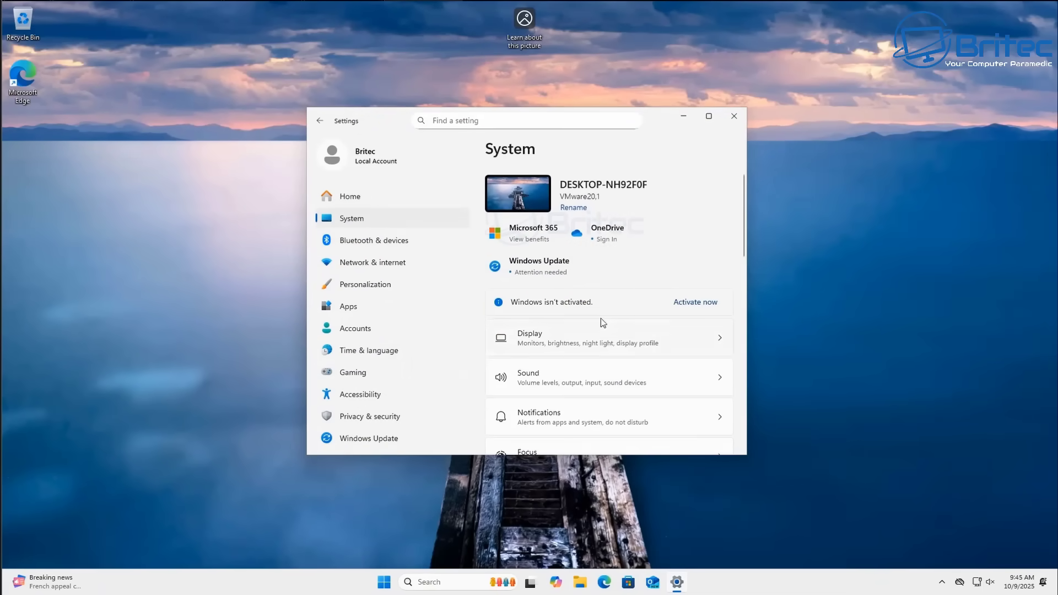
{"action": "scroll", "coordinate": [586, 369], "scroll_direction": "down", "scroll_amount": 7}
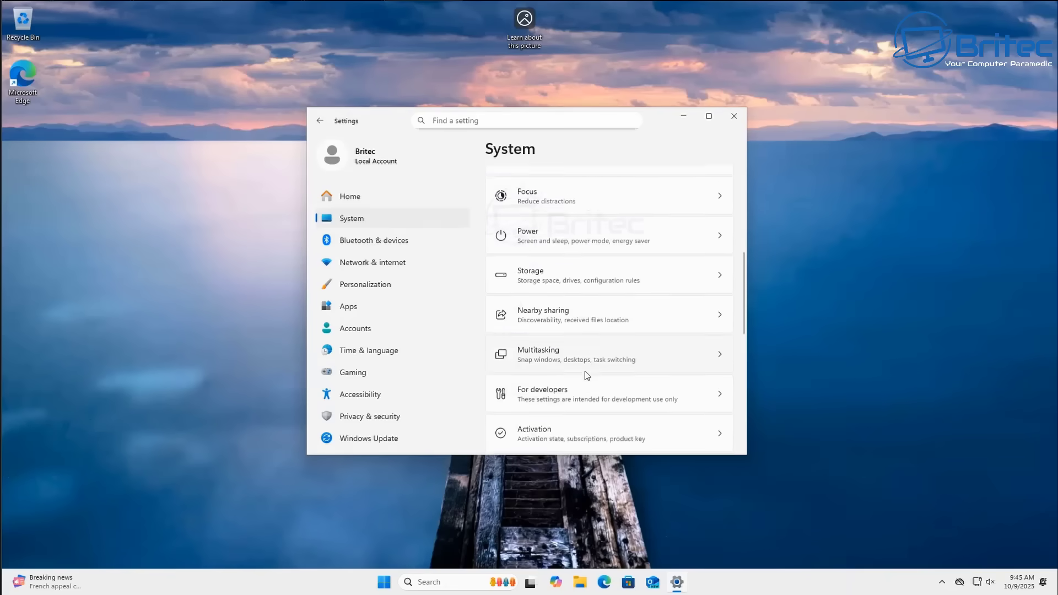
{"action": "scroll", "coordinate": [578, 394], "scroll_direction": "down", "scroll_amount": 5}
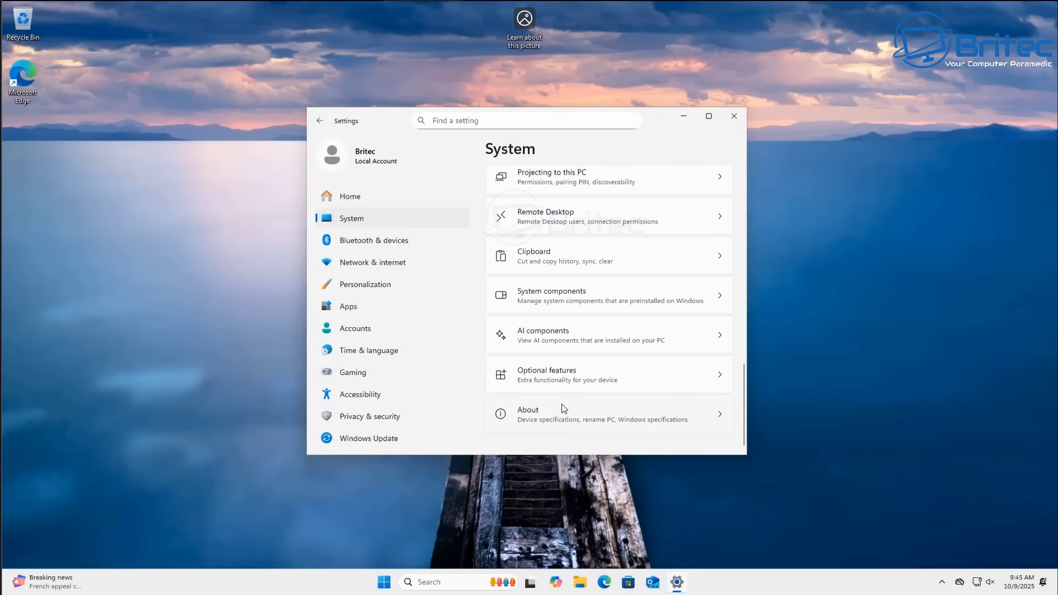
{"action": "left_click", "coordinate": [608, 412]}
Examine the device and Windows specifications, highlighting the Windows version and OS build, and close Settings.
{"action": "scroll", "coordinate": [622, 390], "scroll_direction": "down", "scroll_amount": 2}
{"action": "scroll", "coordinate": [622, 391], "scroll_direction": "down", "scroll_amount": 3}
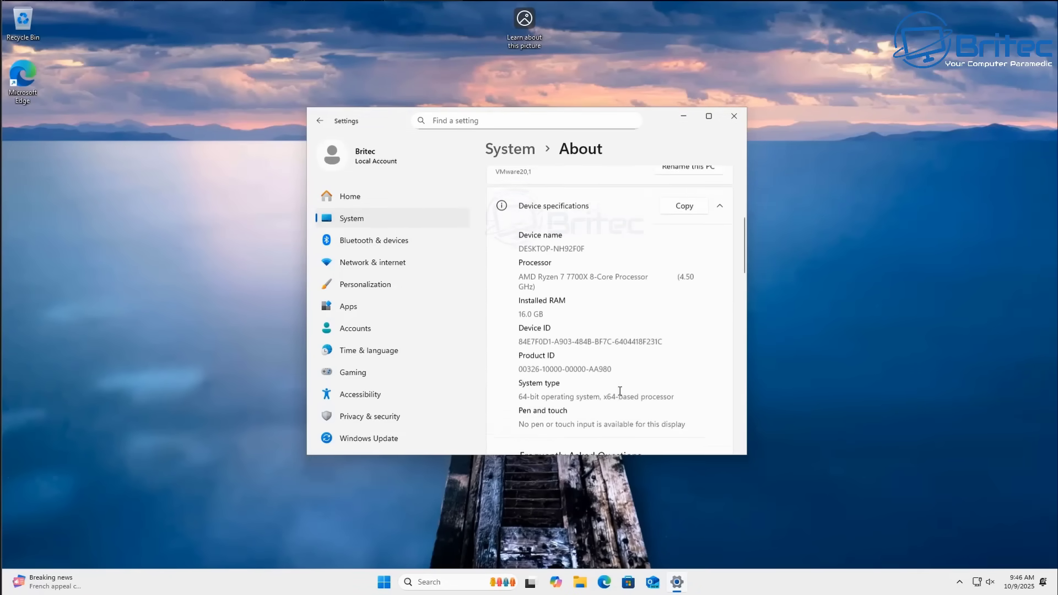
{"action": "scroll", "coordinate": [619, 391], "scroll_direction": "down", "scroll_amount": 5}
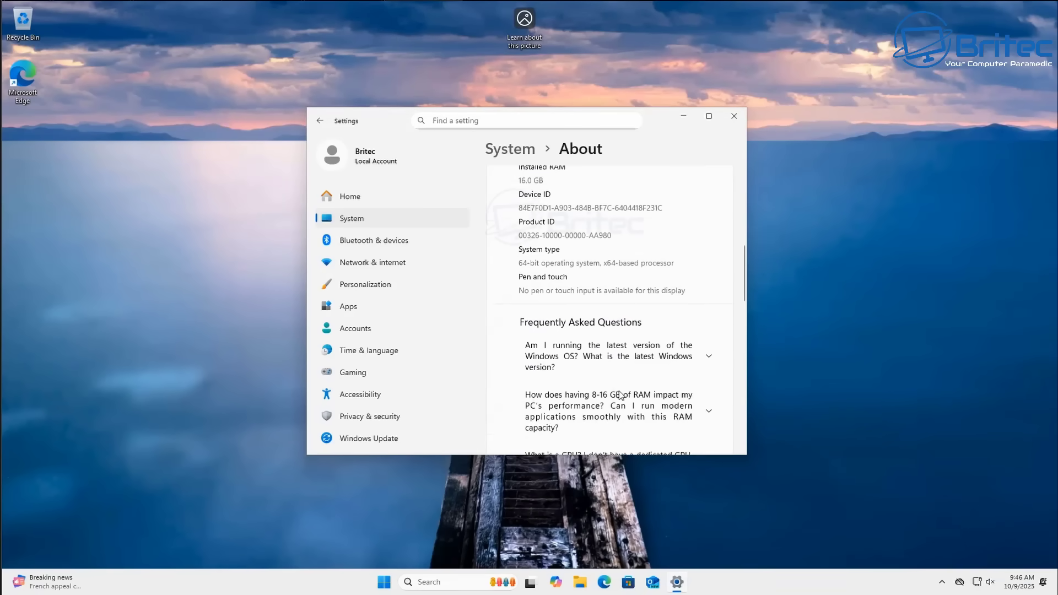
{"action": "scroll", "coordinate": [619, 391], "scroll_direction": "down", "scroll_amount": 2}
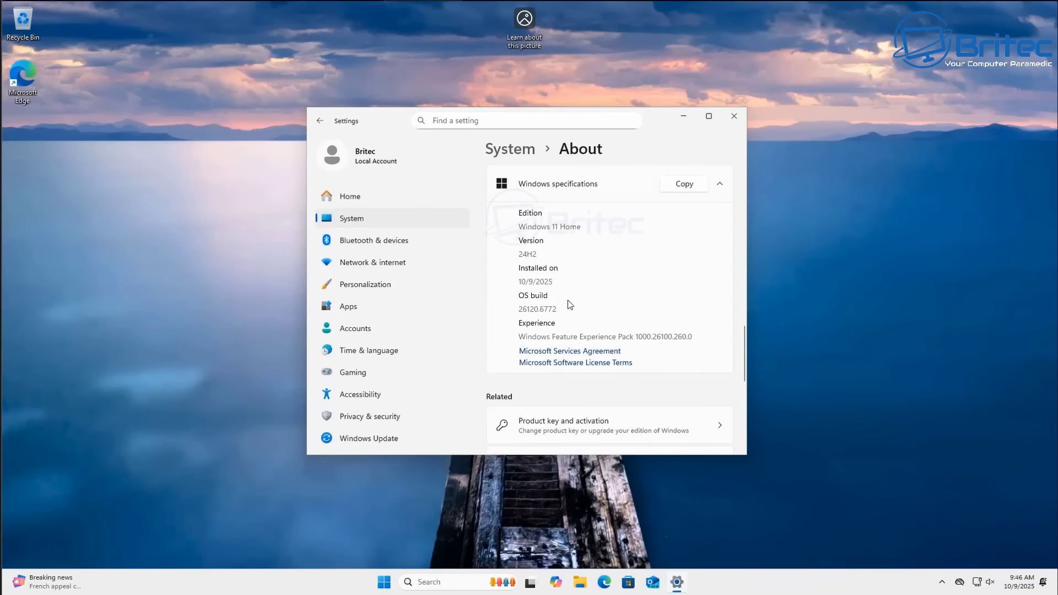
{"action": "left_click_drag", "start_coordinate": [548, 309], "coordinate": [506, 307]}
{"action": "left_click", "coordinate": [563, 312]}
{"action": "left_click_drag", "start_coordinate": [547, 254], "coordinate": [492, 257]}
{"action": "left_click", "coordinate": [539, 265]}
{"action": "left_click_drag", "start_coordinate": [541, 251], "coordinate": [478, 305]}
{"action": "left_click_drag", "start_coordinate": [562, 307], "coordinate": [471, 325]}
{"action": "left_click_drag", "start_coordinate": [748, 347], "coordinate": [756, 177]}
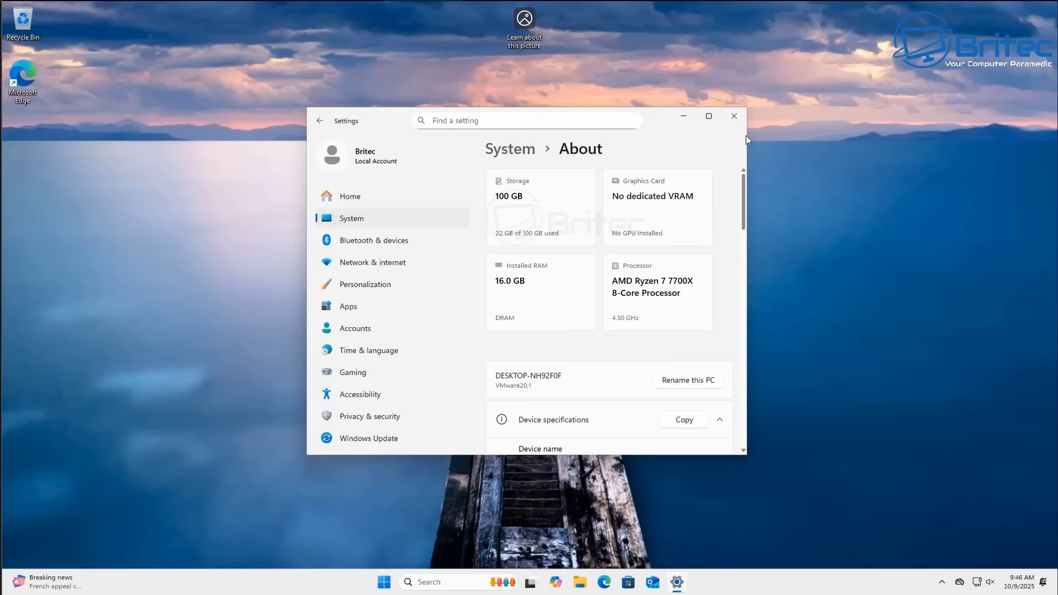
{"action": "left_click", "coordinate": [731, 113]}
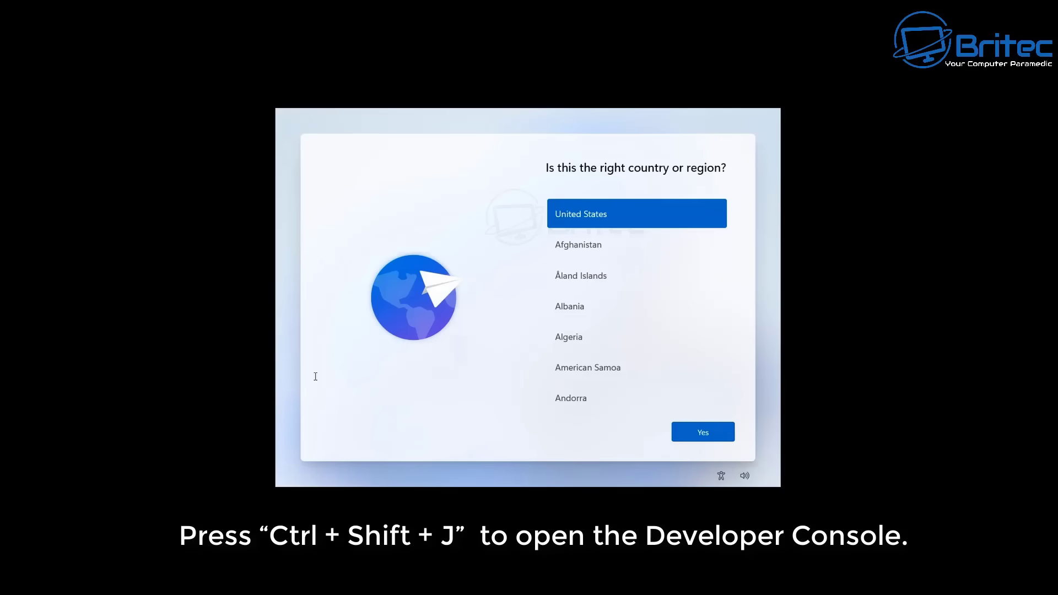
On the region page, run WinJS.Application.restart("ms-cxh://LOCALONLY") in the Developer Console and close the console.
{"action": "key", "text": "ctrl+shift+j"}
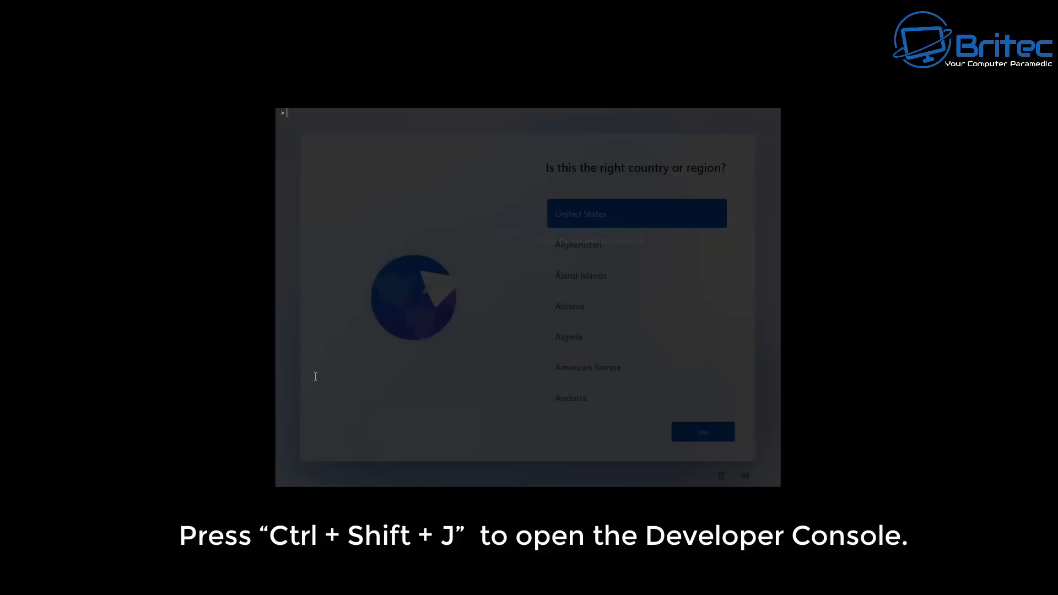
{"action": "type", "text": "WinJ"}
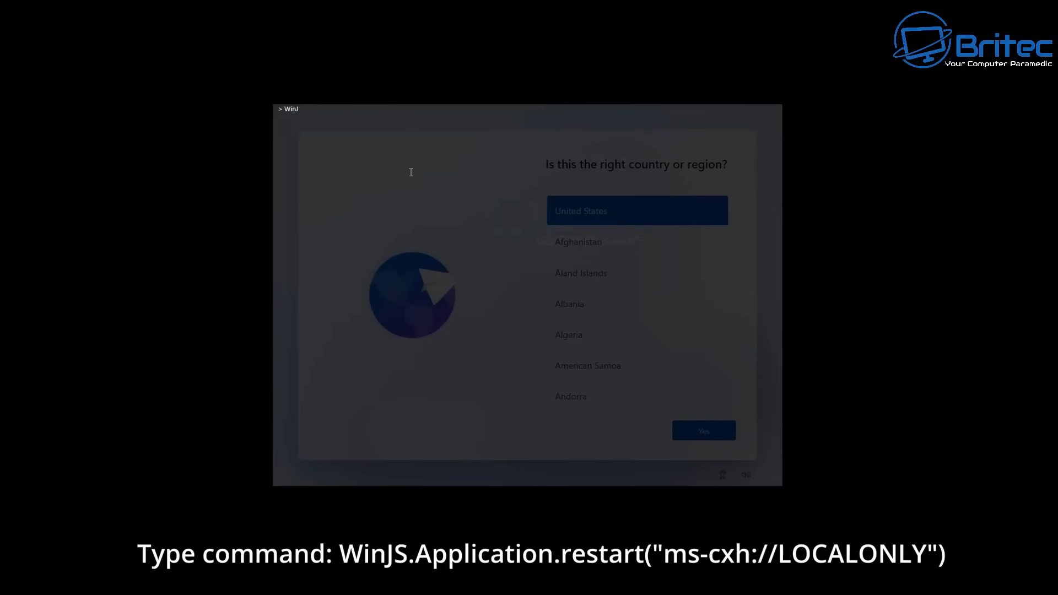
{"action": "type", "text": "S"}
{"action": "type", "text": ".Applicat"}
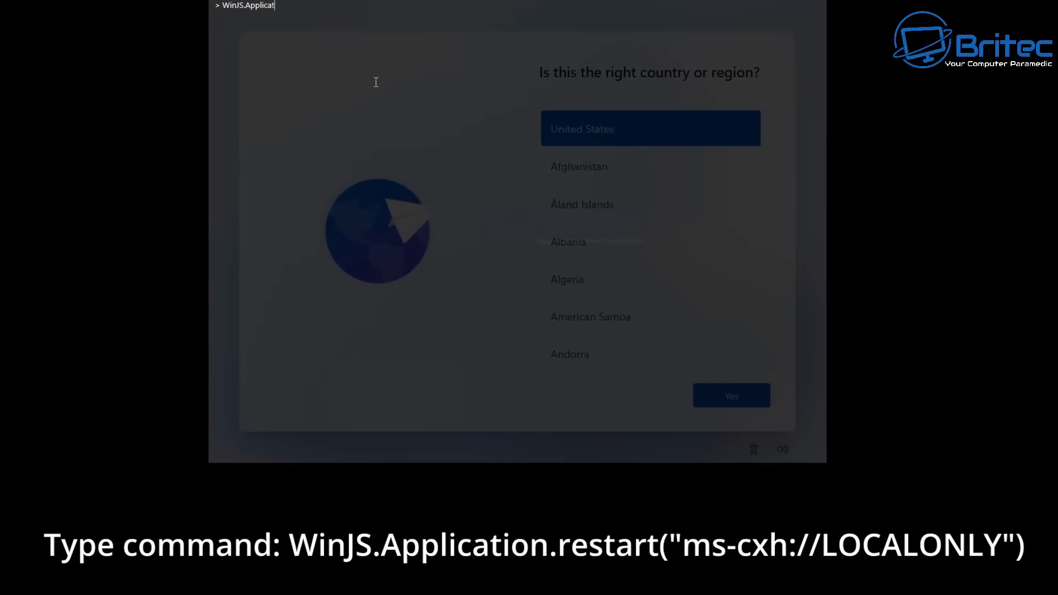
{"action": "type", "text": "ion.restart(\"ms"}
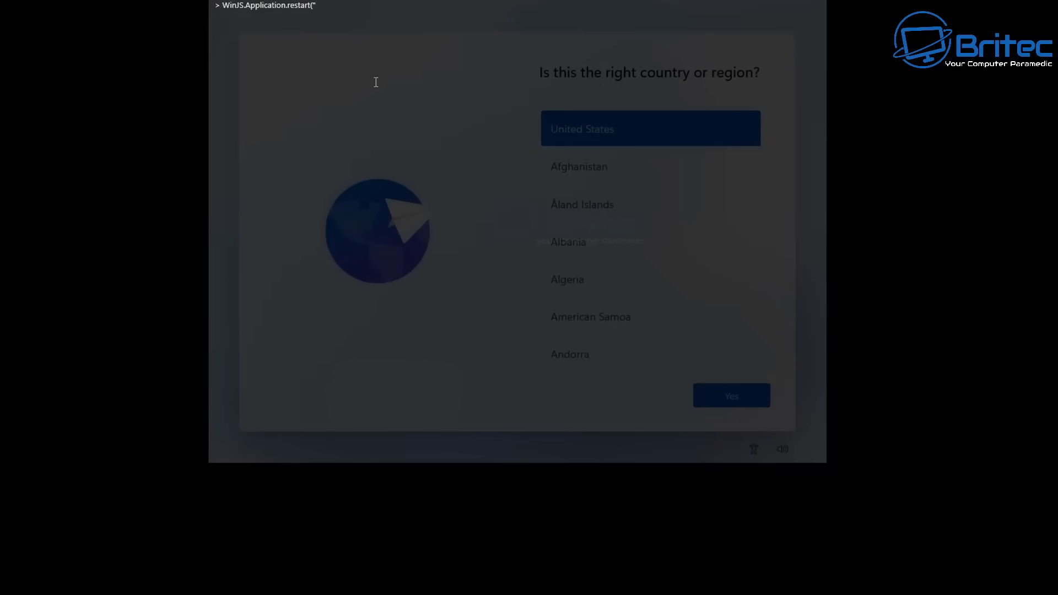
{"action": "type", "text": "-cxh://LOCALONLY\")"}
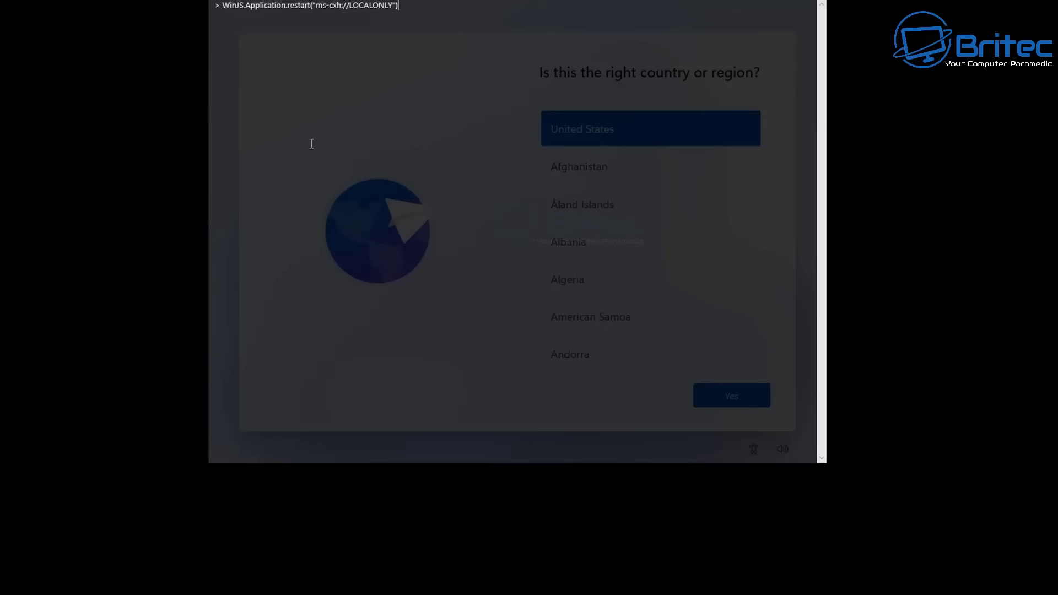
{"action": "key", "text": "Return"}
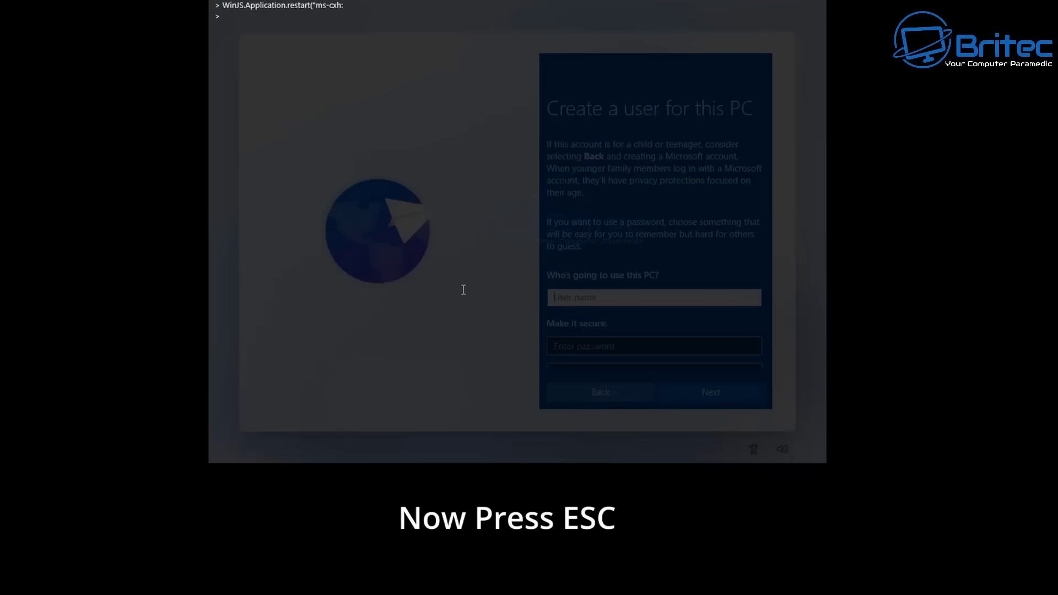
{"action": "key", "text": "Escape"}
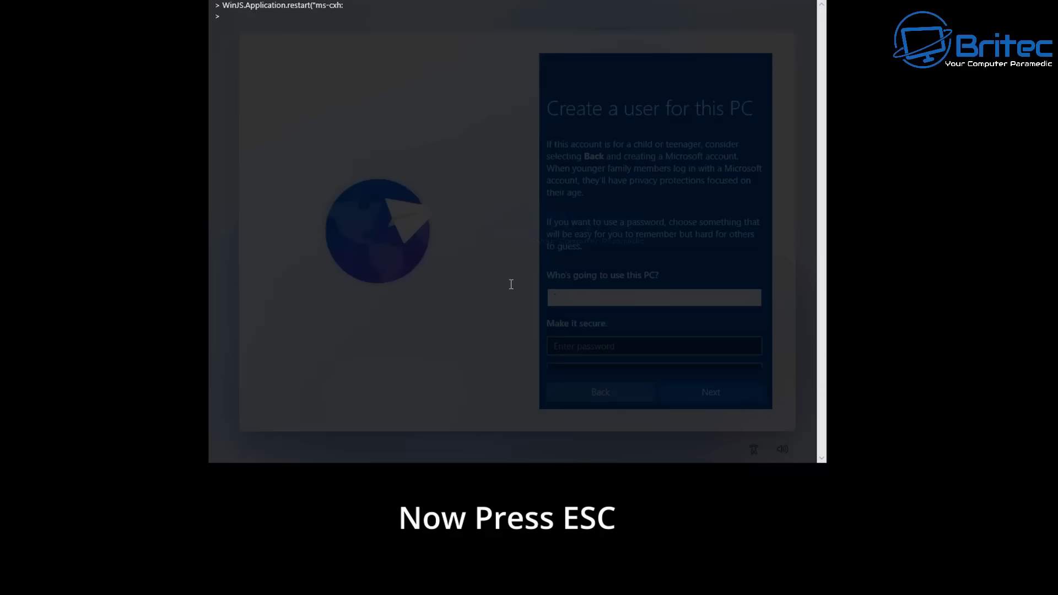
{"action": "key", "text": "Escape"}
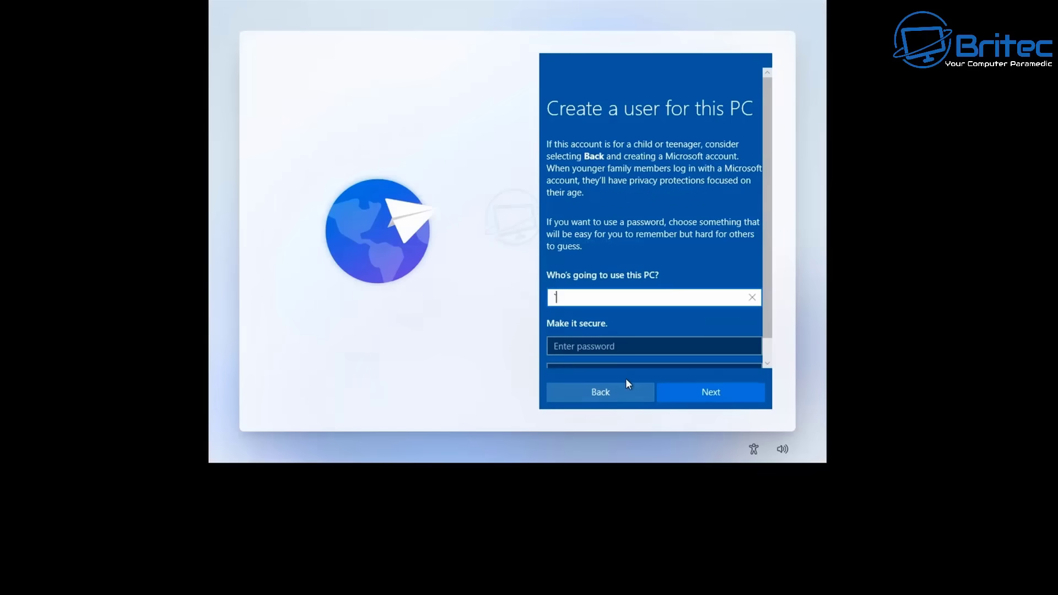
Clear the stray character from the user name, create local user Britec without a password, and review the privacy settings.
{"action": "key", "text": "BackSpace"}
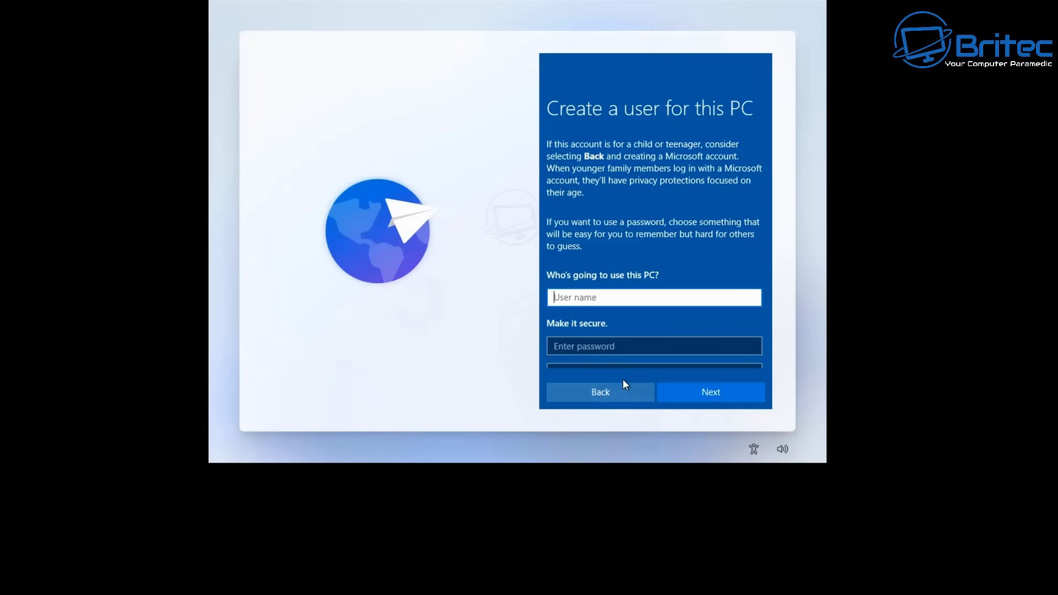
{"action": "type", "text": "Britec"}
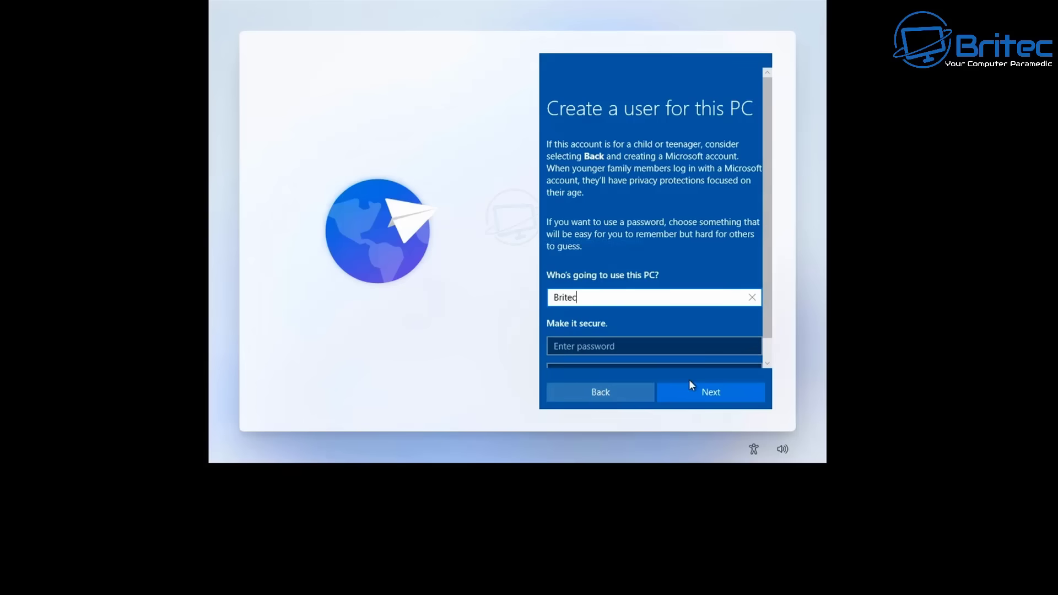
{"action": "left_click", "coordinate": [706, 393]}
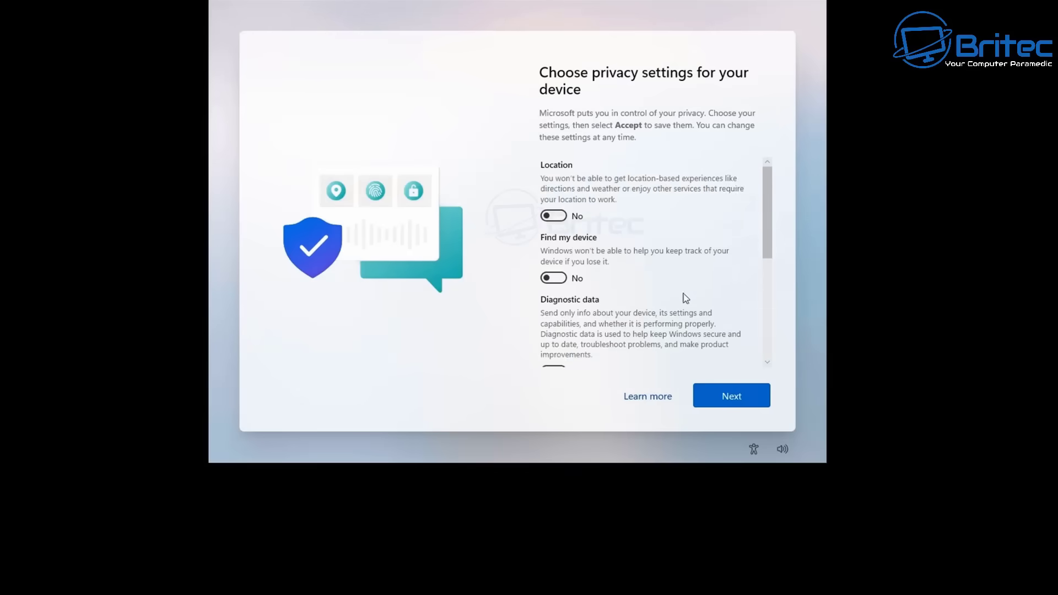
{"action": "scroll", "coordinate": [656, 265], "scroll_direction": "down", "scroll_amount": 5}
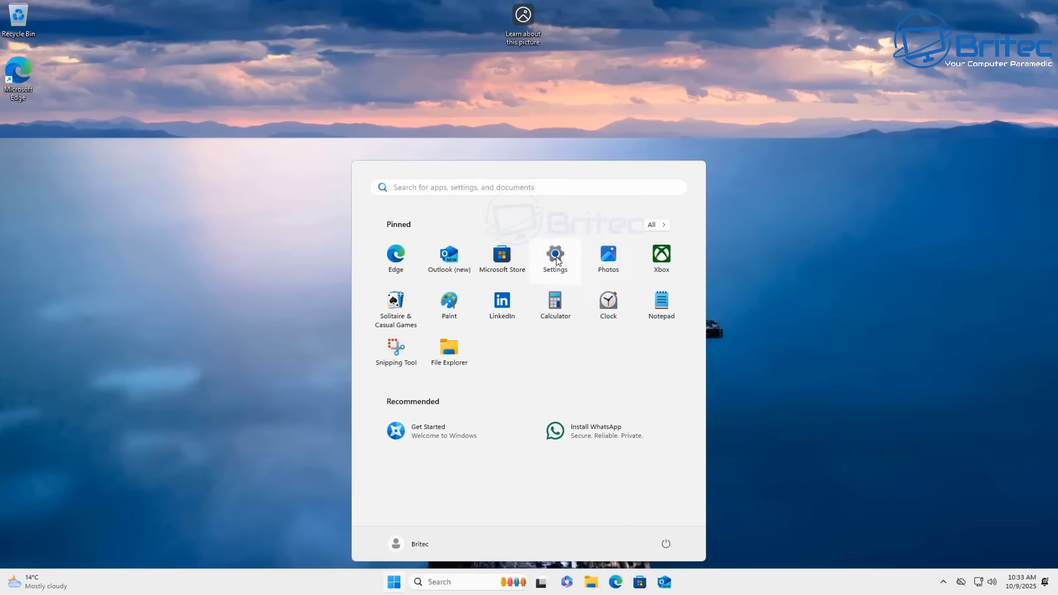
Open Settings, maximize its window, and go to the About page of the System section.
{"action": "left_click", "coordinate": [552, 207]}
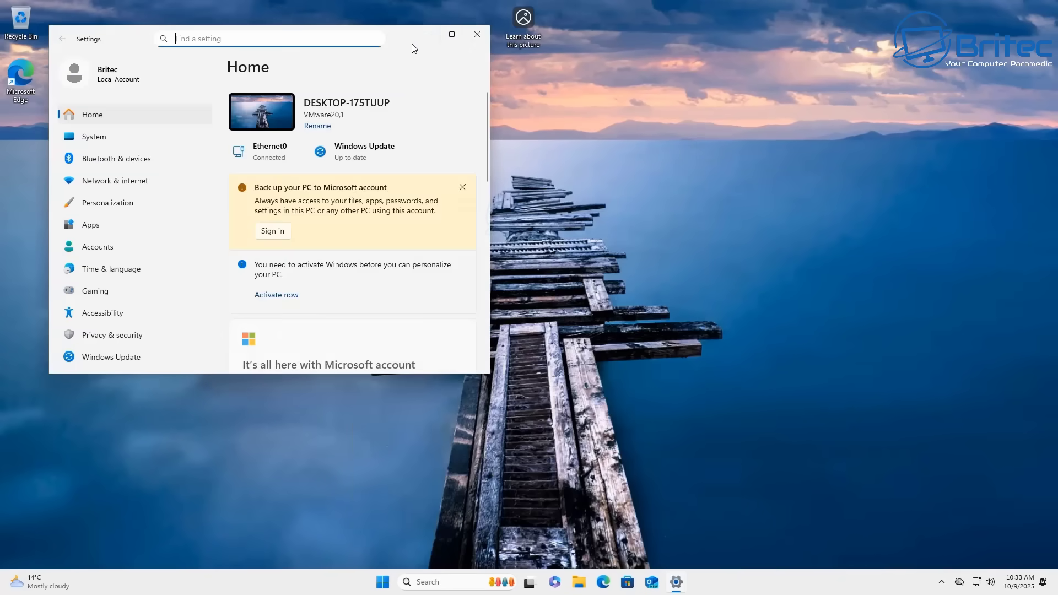
{"action": "left_click", "coordinate": [451, 35]}
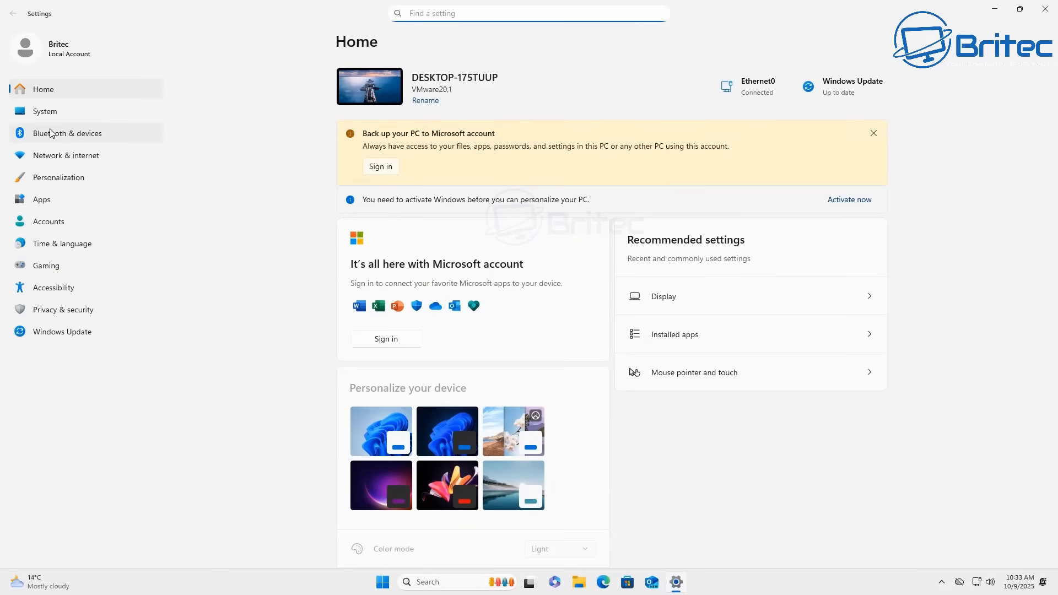
{"action": "left_click", "coordinate": [49, 111]}
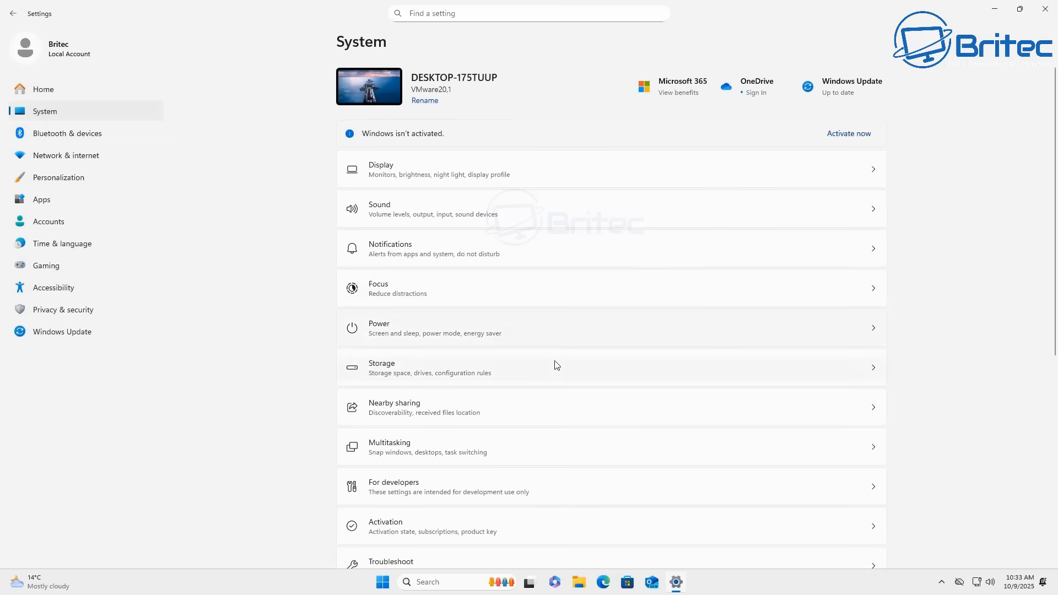
{"action": "scroll", "coordinate": [554, 401], "scroll_direction": "down", "scroll_amount": 6}
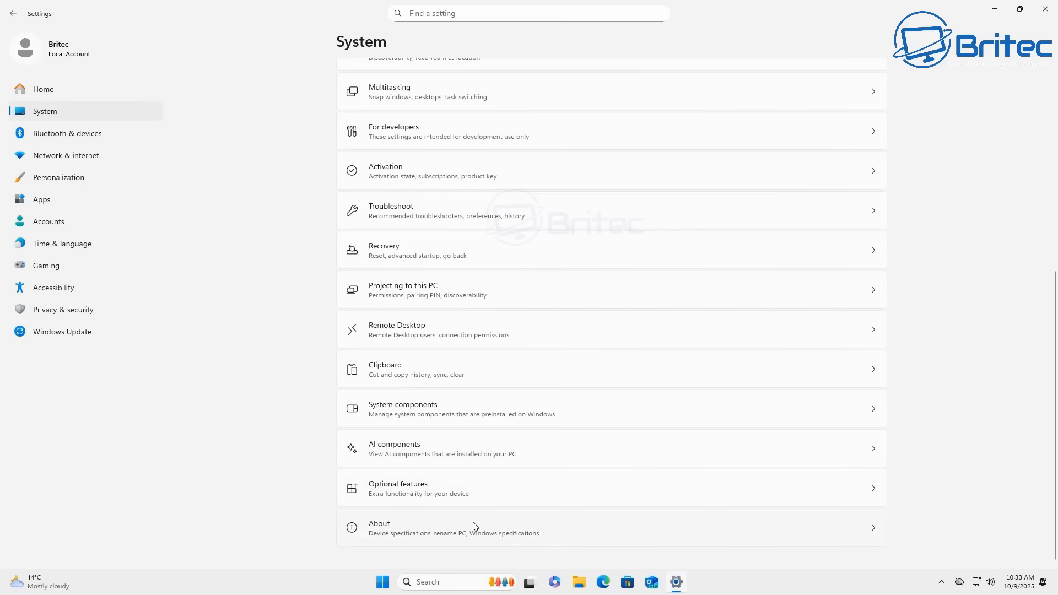
{"action": "left_click", "coordinate": [473, 523]}
Examine the Windows specifications, highlighting the edition and the OS build, and close Settings.
{"action": "scroll", "coordinate": [524, 503], "scroll_direction": "down", "scroll_amount": 4}
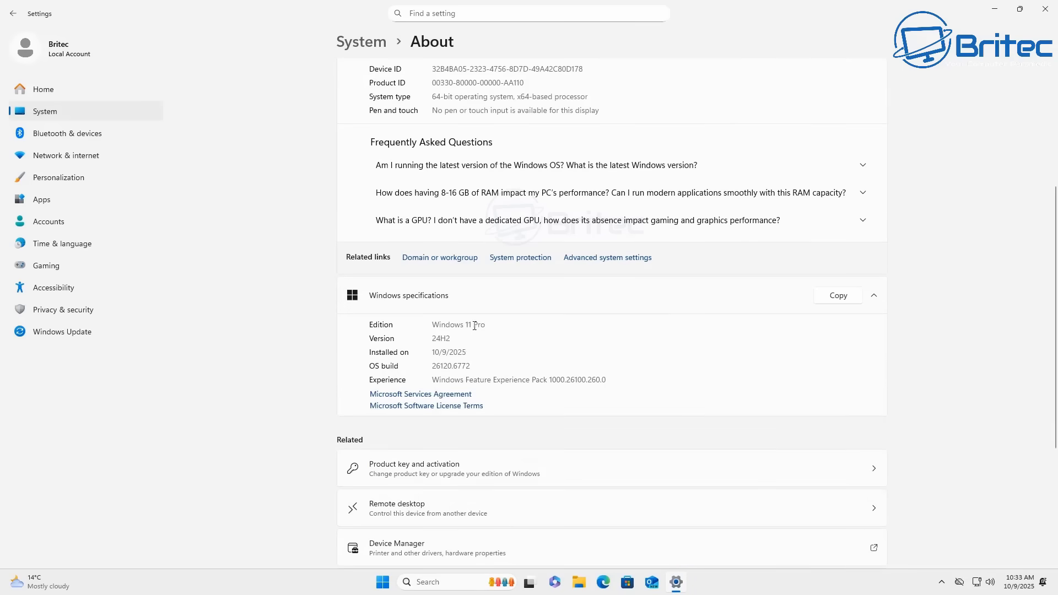
{"action": "left_click_drag", "start_coordinate": [488, 325], "coordinate": [432, 326]}
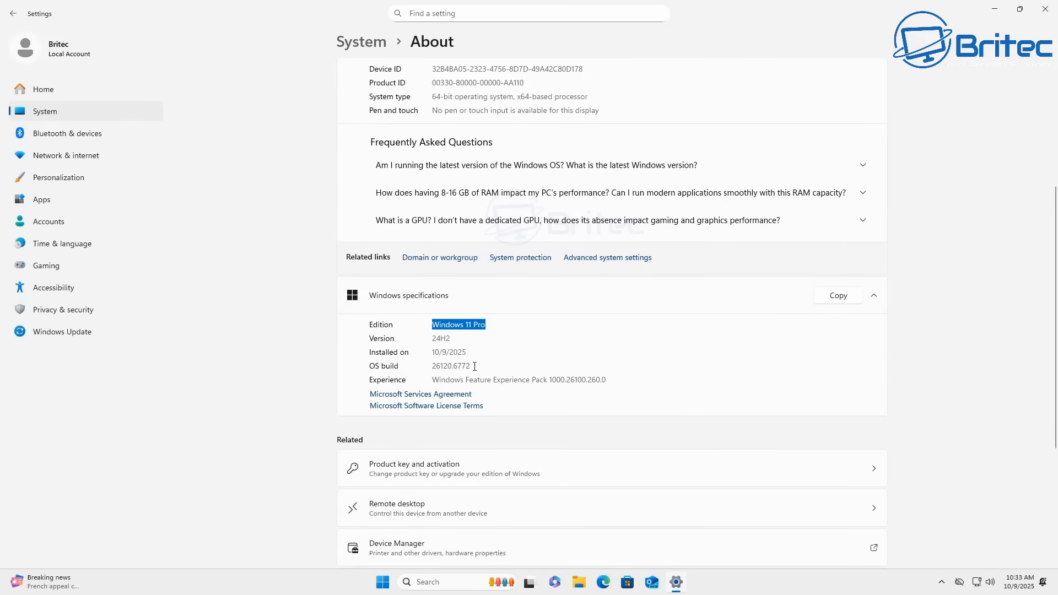
{"action": "left_click_drag", "start_coordinate": [472, 366], "coordinate": [430, 367]}
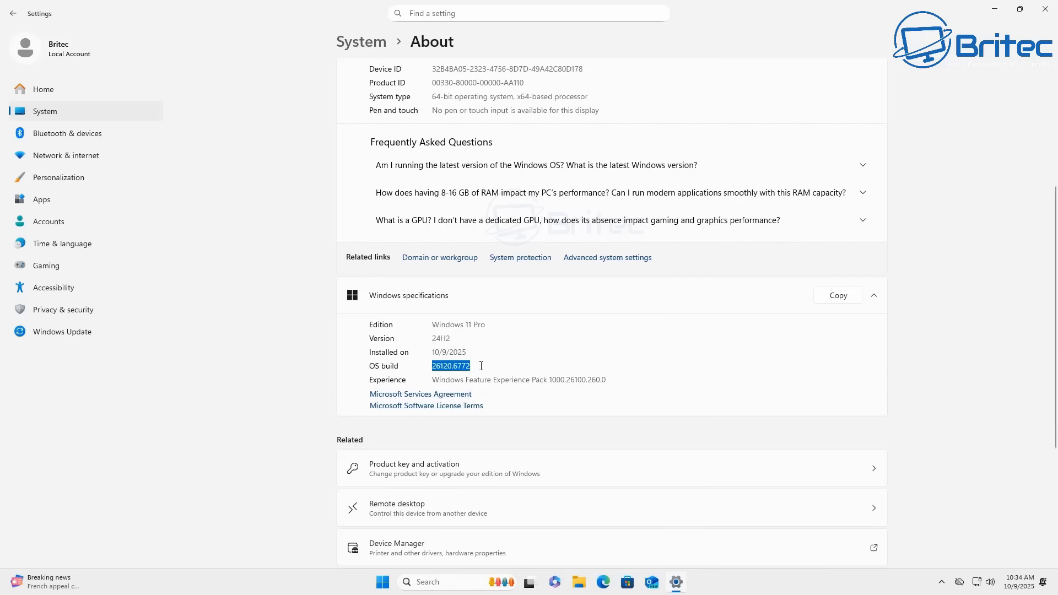
{"action": "left_click", "coordinate": [1055, 14]}
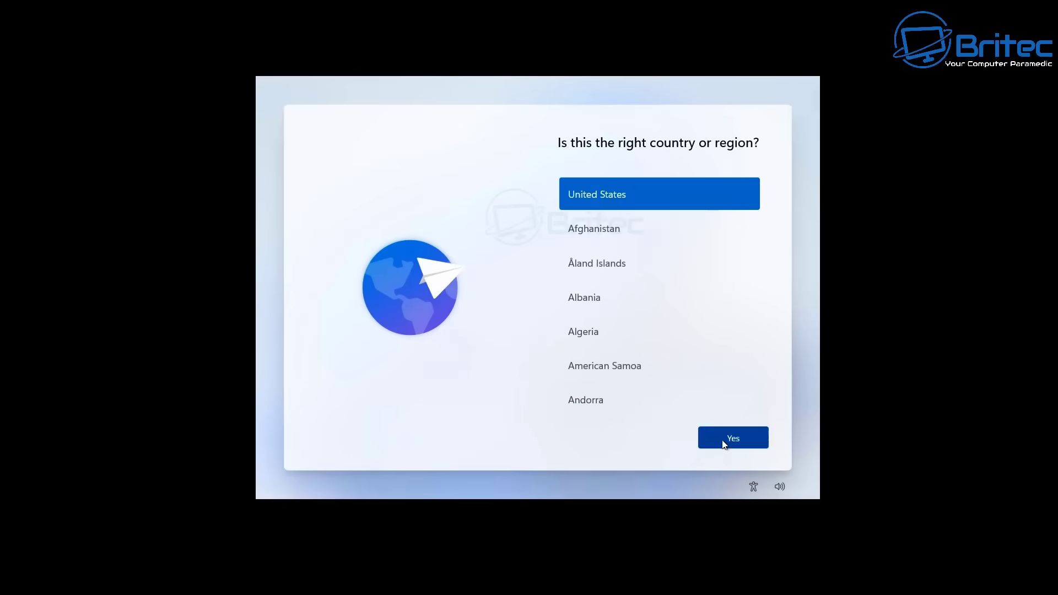
Accept United States as the region and US as the keyboard layout, skipping the second layout and the device name.
{"action": "left_click", "coordinate": [723, 441]}
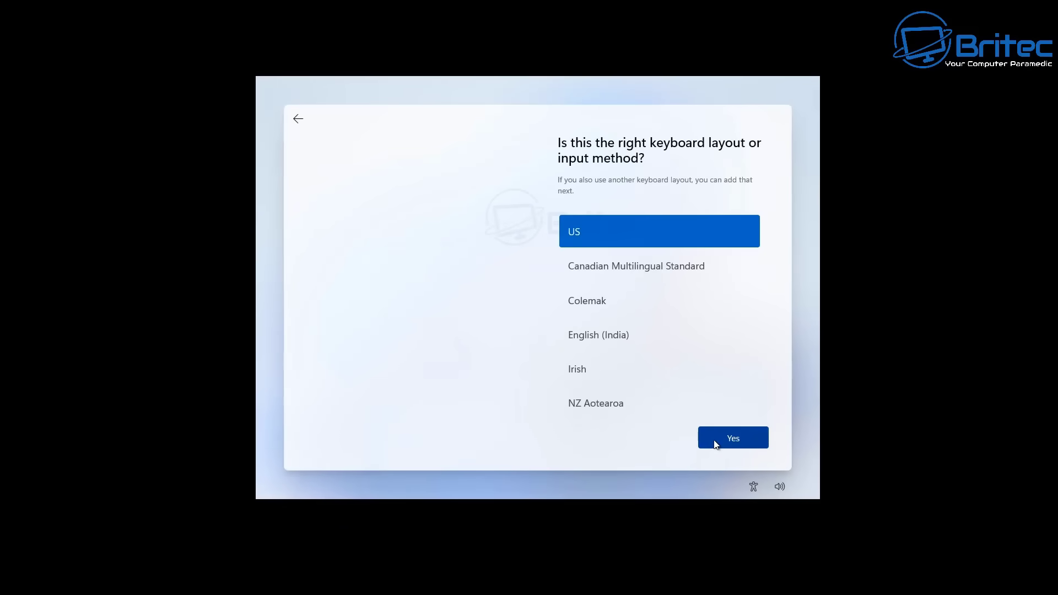
{"action": "left_click", "coordinate": [716, 444]}
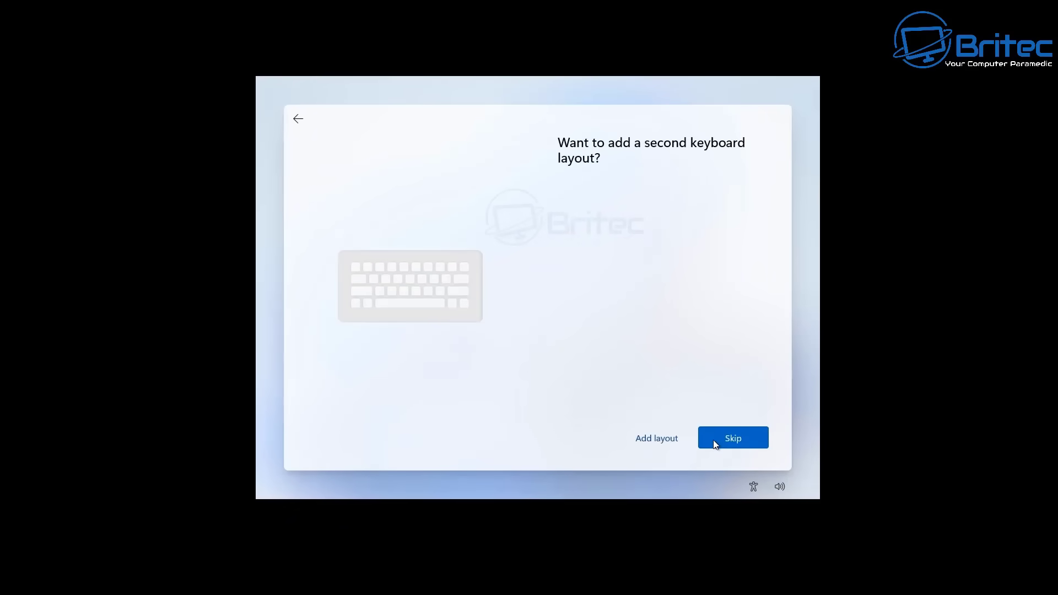
{"action": "left_click", "coordinate": [716, 444]}
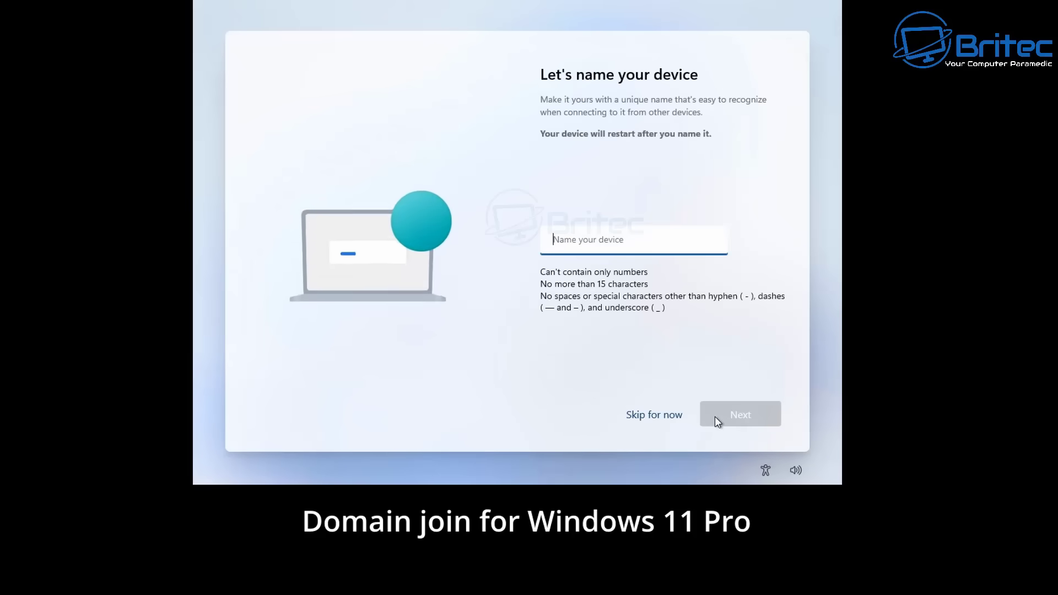
{"action": "left_click", "coordinate": [669, 416]}
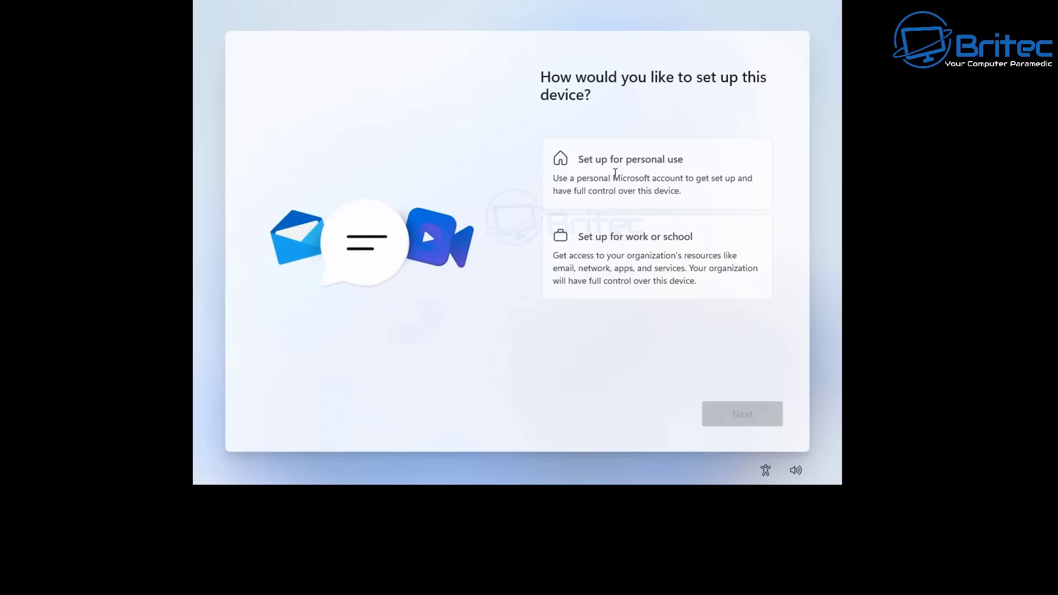
Set up the device for work or school and choose Domain join instead from the sign-in options.
{"action": "left_click", "coordinate": [644, 166]}
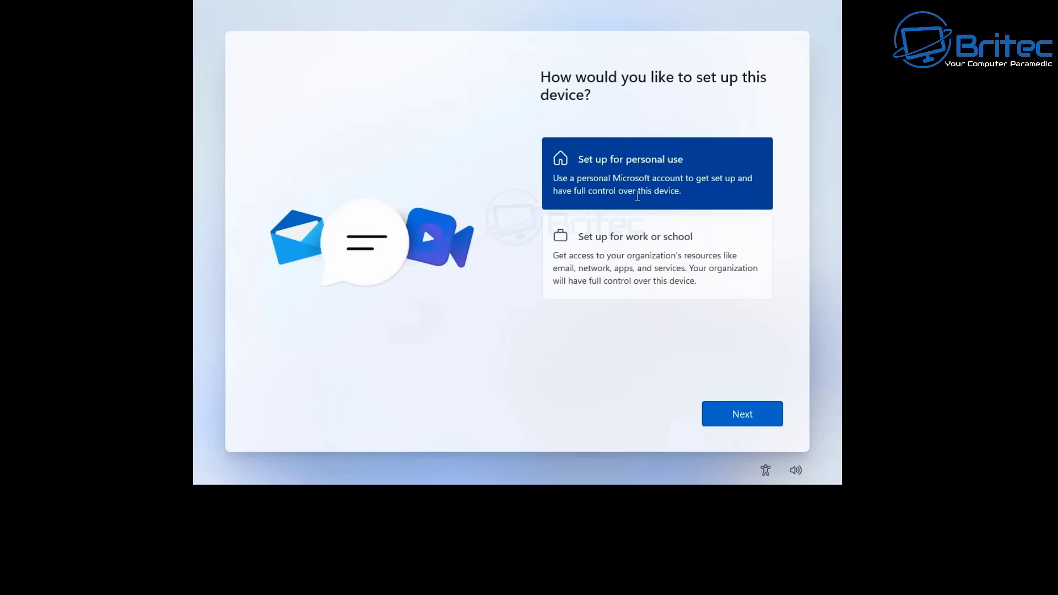
{"action": "left_click", "coordinate": [630, 253]}
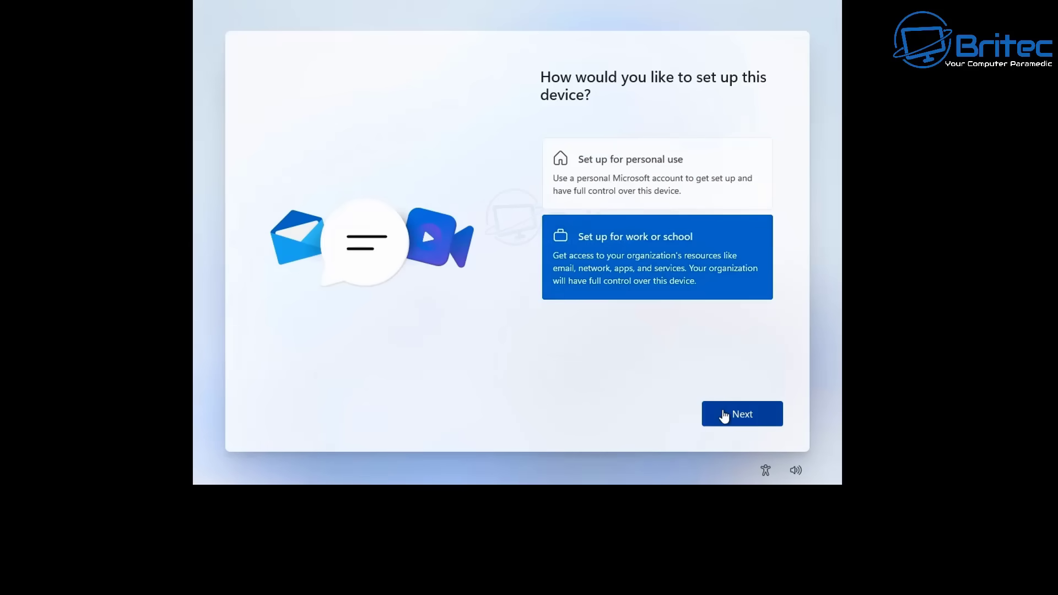
{"action": "left_click", "coordinate": [742, 417]}
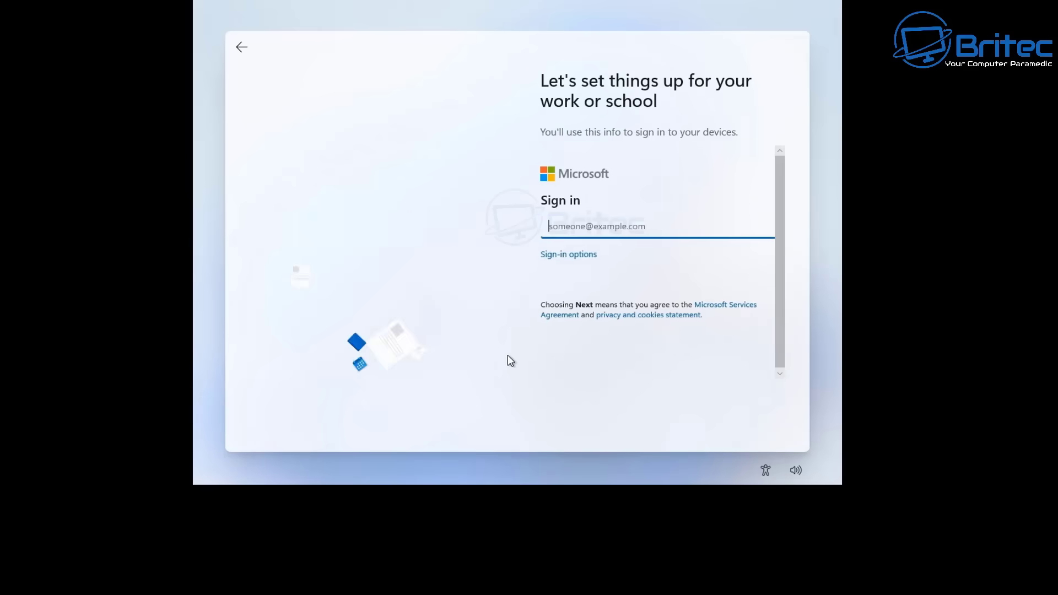
{"action": "left_click", "coordinate": [568, 256]}
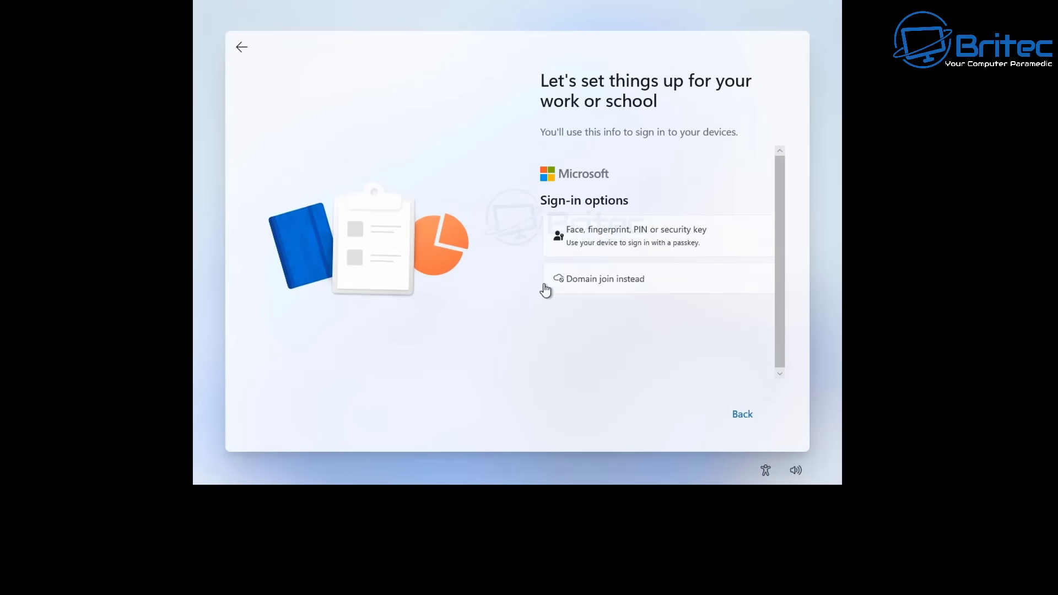
{"action": "left_click", "coordinate": [594, 284]}
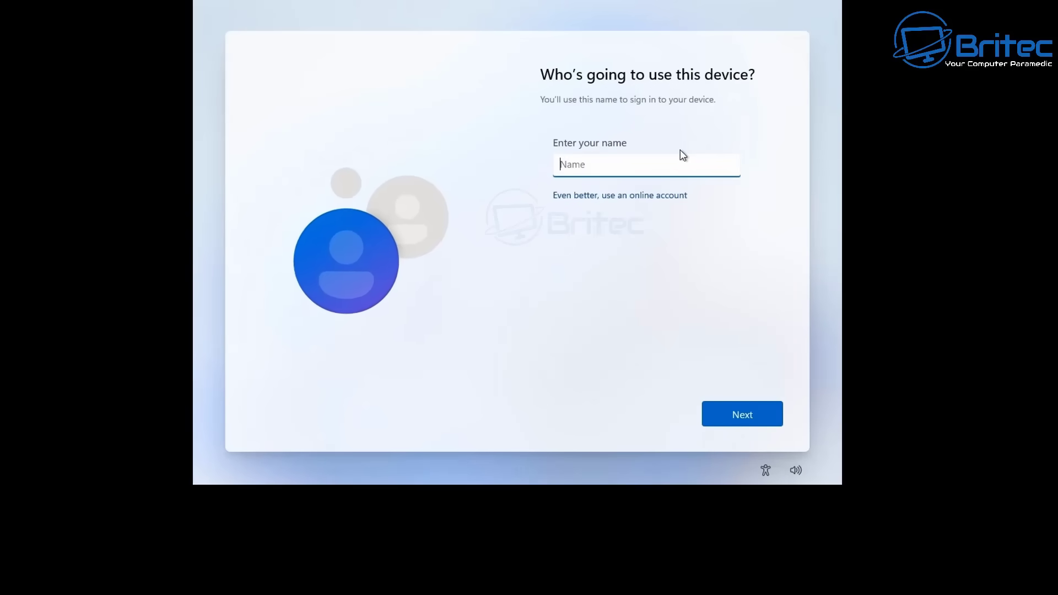
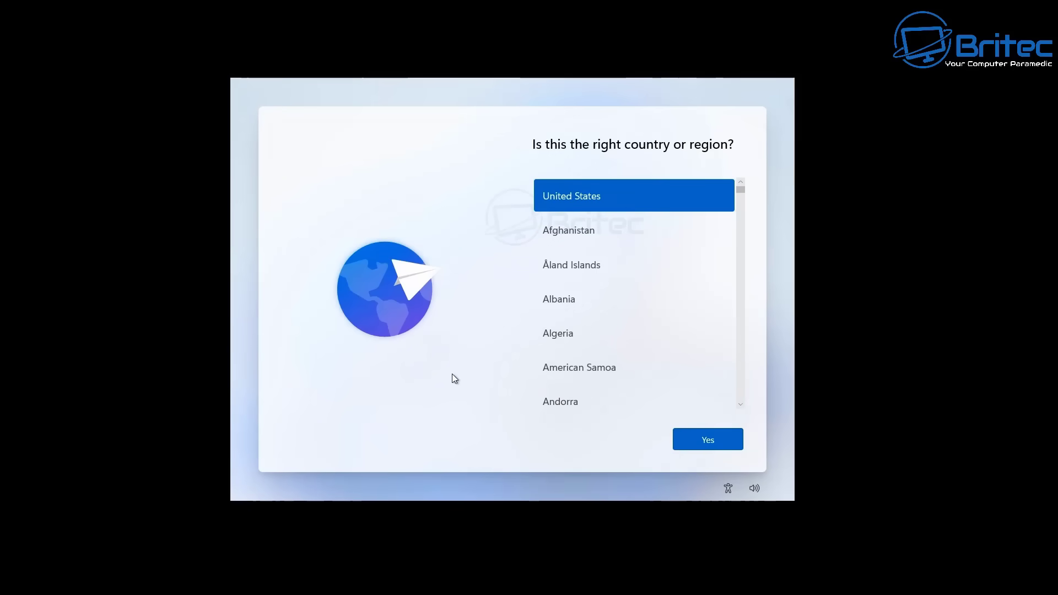
On the region page, open a Command Prompt, run regedit, and enlarge the Registry Editor window.
{"action": "key", "text": "shift+F10"}
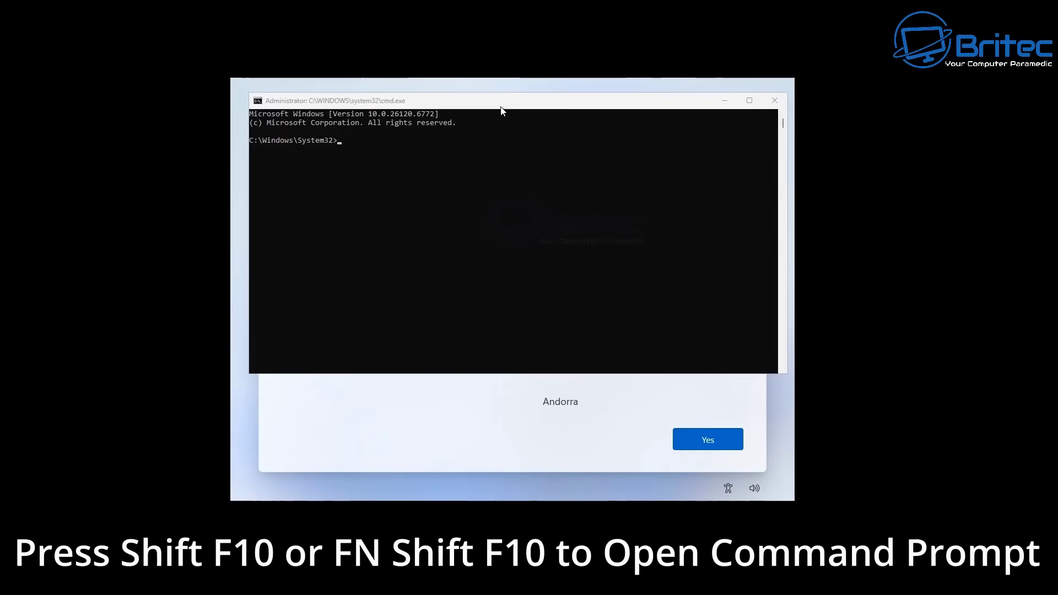
{"action": "left_click_drag", "start_coordinate": [501, 105], "coordinate": [496, 162]}
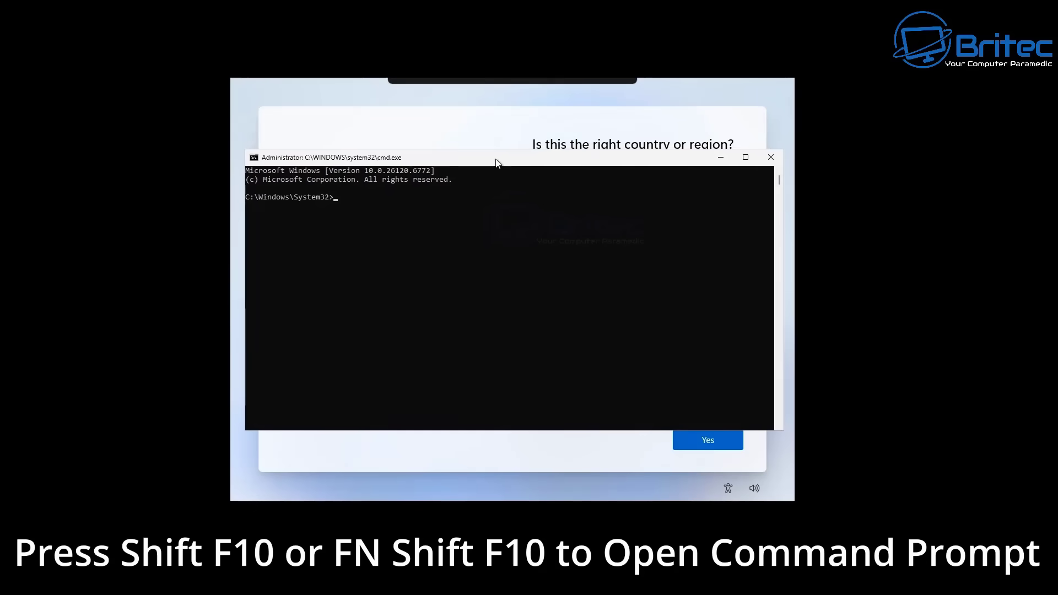
{"action": "left_click", "coordinate": [332, 251]}
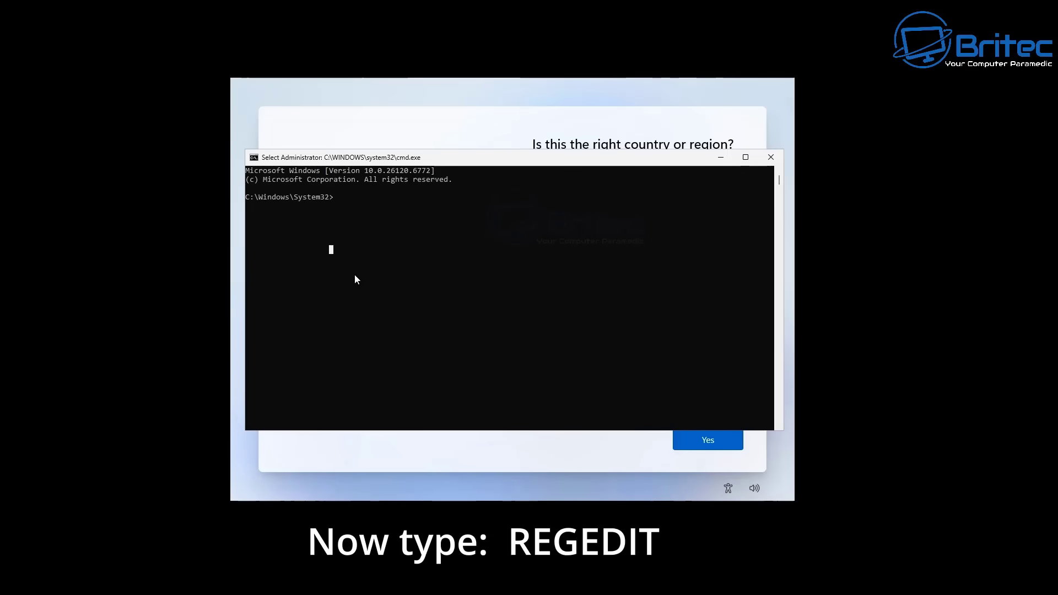
{"action": "type", "text": "regedit"}
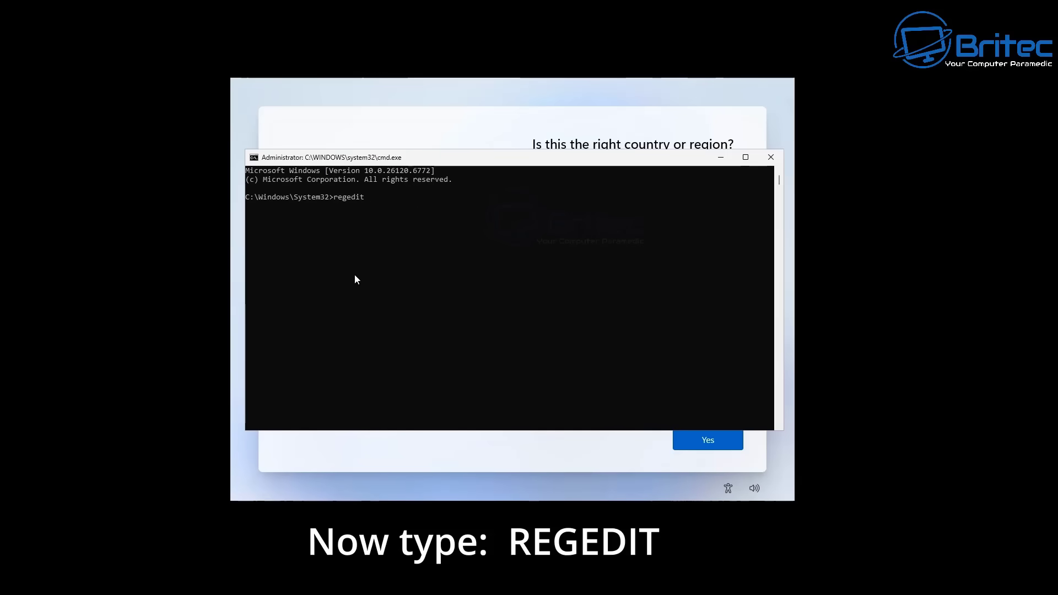
{"action": "key", "text": "Return"}
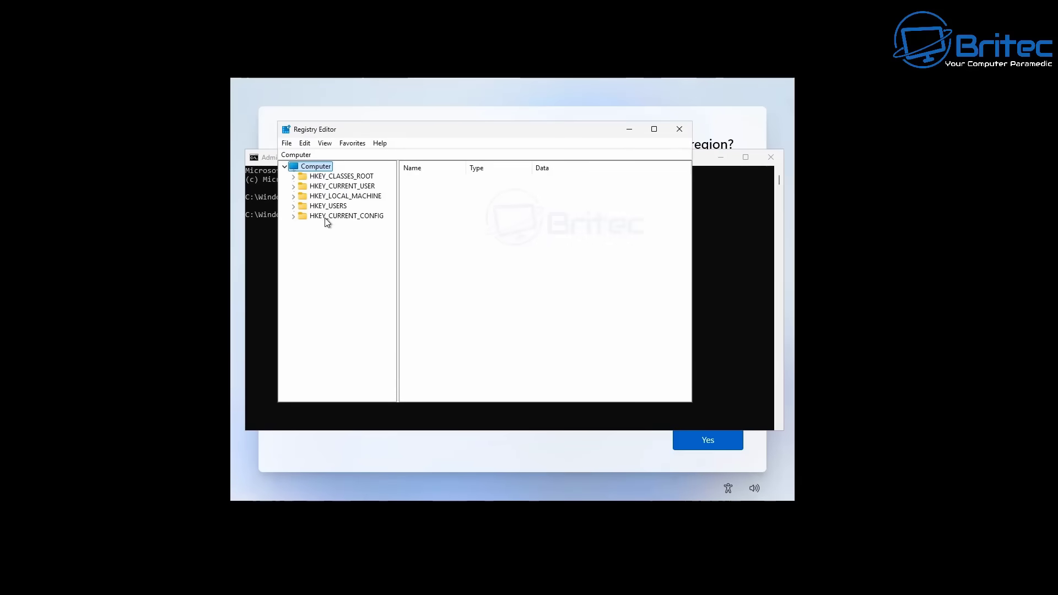
{"action": "left_click_drag", "start_coordinate": [691, 402], "coordinate": [741, 417]}
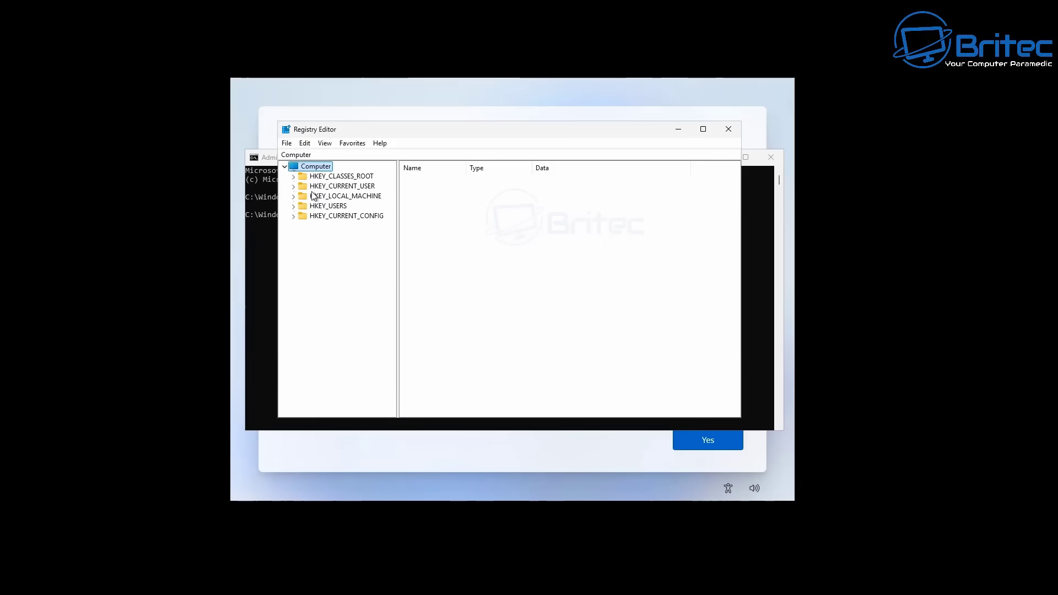
In the registry tree, expand HKEY_LOCAL_MACHINE, SOFTWARE and its Microsoft key.
{"action": "left_click", "coordinate": [334, 196]}
{"action": "left_click", "coordinate": [293, 197]}
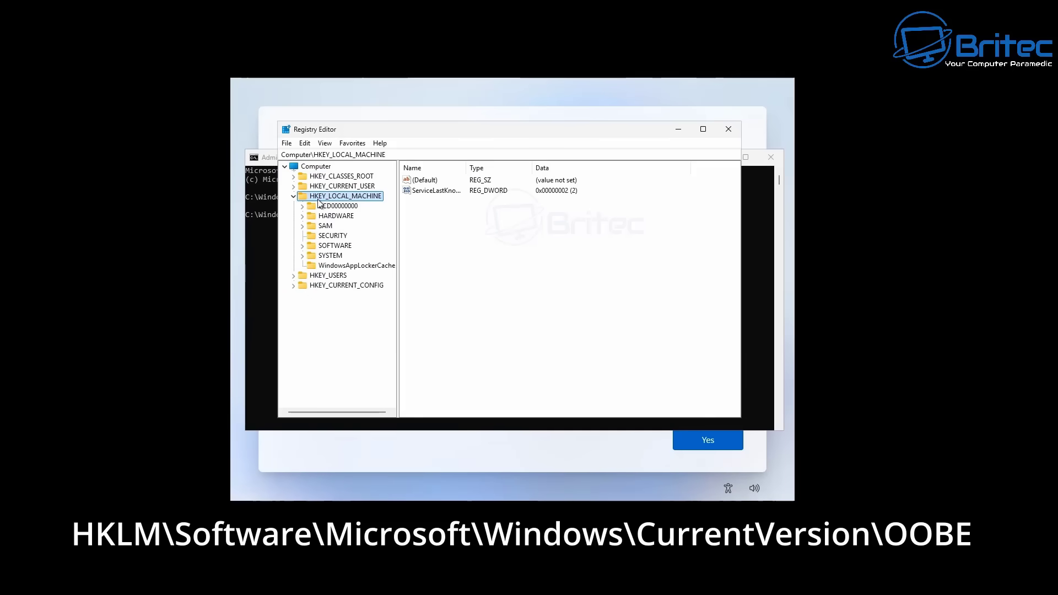
{"action": "left_click", "coordinate": [332, 247]}
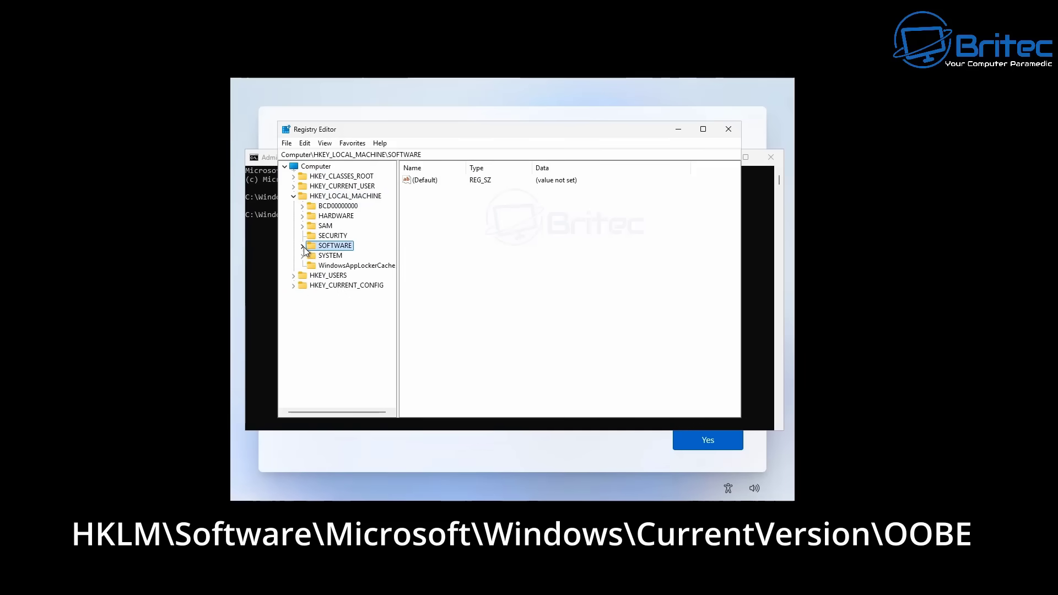
{"action": "left_click", "coordinate": [303, 247]}
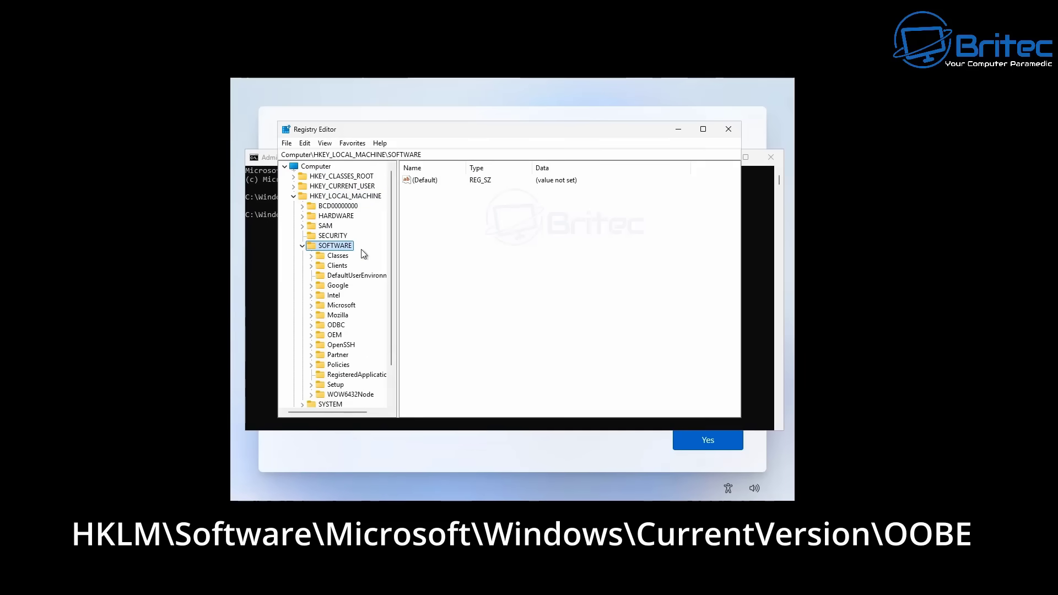
{"action": "left_click_drag", "start_coordinate": [389, 233], "coordinate": [395, 289]}
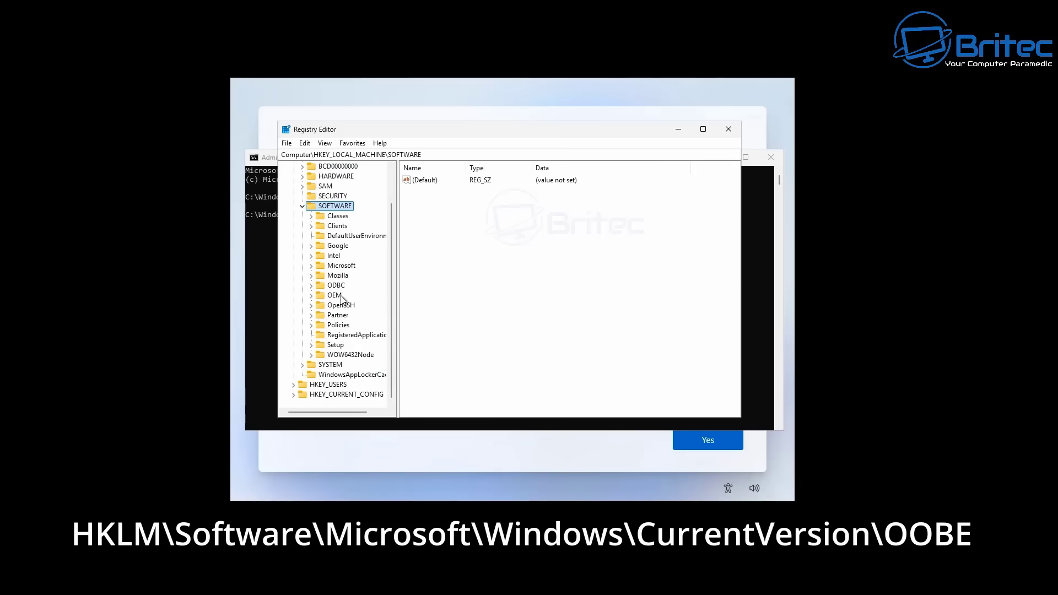
{"action": "left_click", "coordinate": [342, 267]}
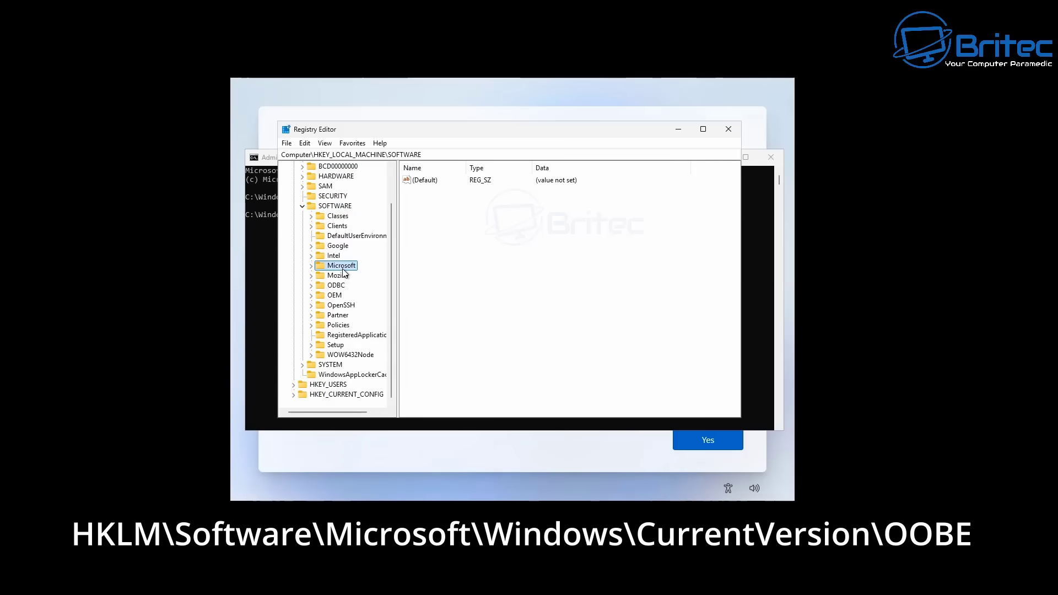
{"action": "left_click", "coordinate": [310, 266]}
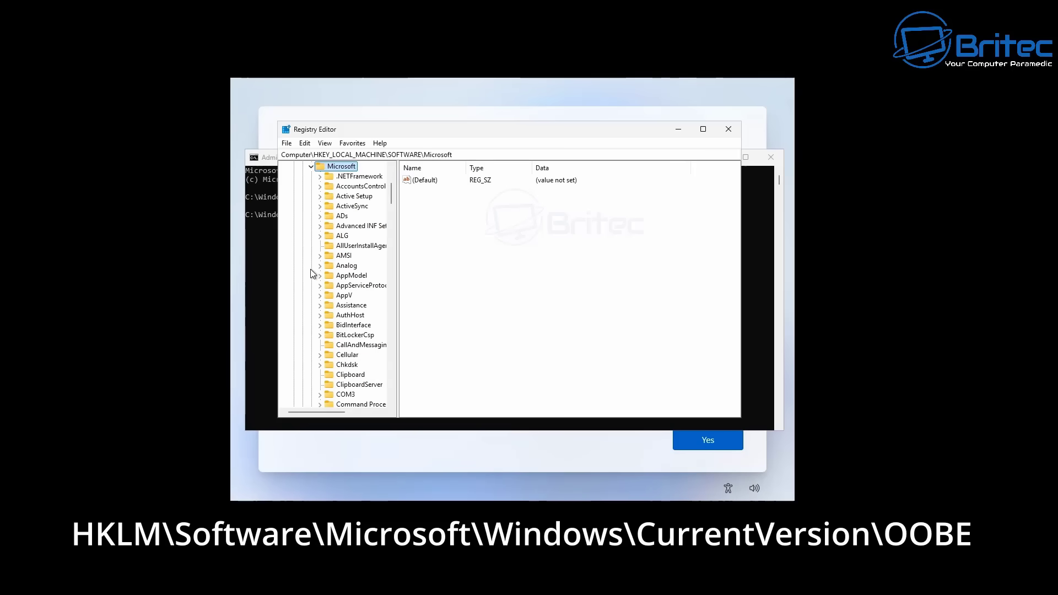
Widen the registry key tree and expand the Windows key under HKEY_LOCAL_MACHINE\SOFTWARE\Microsoft.
{"action": "left_click_drag", "start_coordinate": [399, 275], "coordinate": [452, 275]}
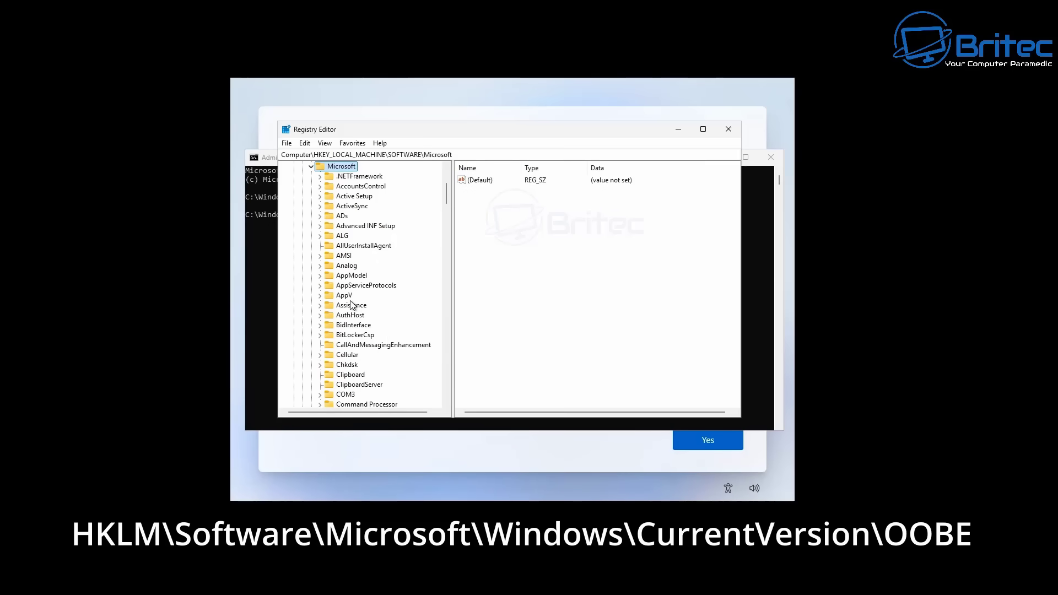
{"action": "scroll", "coordinate": [367, 362], "scroll_direction": "down", "scroll_amount": 3}
{"action": "scroll", "coordinate": [367, 362], "scroll_direction": "down", "scroll_amount": 3}
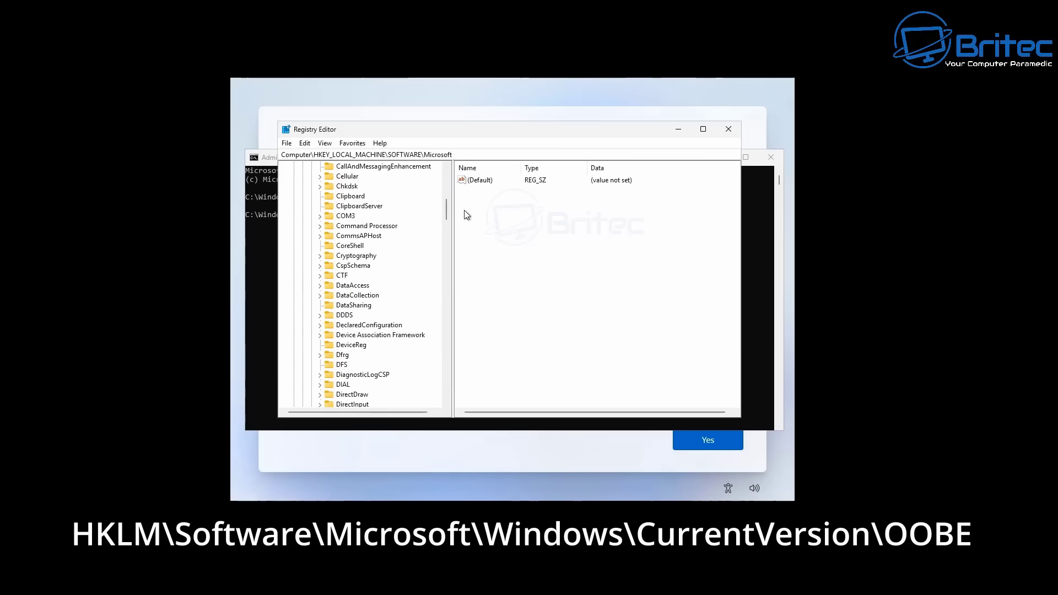
{"action": "left_click_drag", "start_coordinate": [448, 203], "coordinate": [456, 354]}
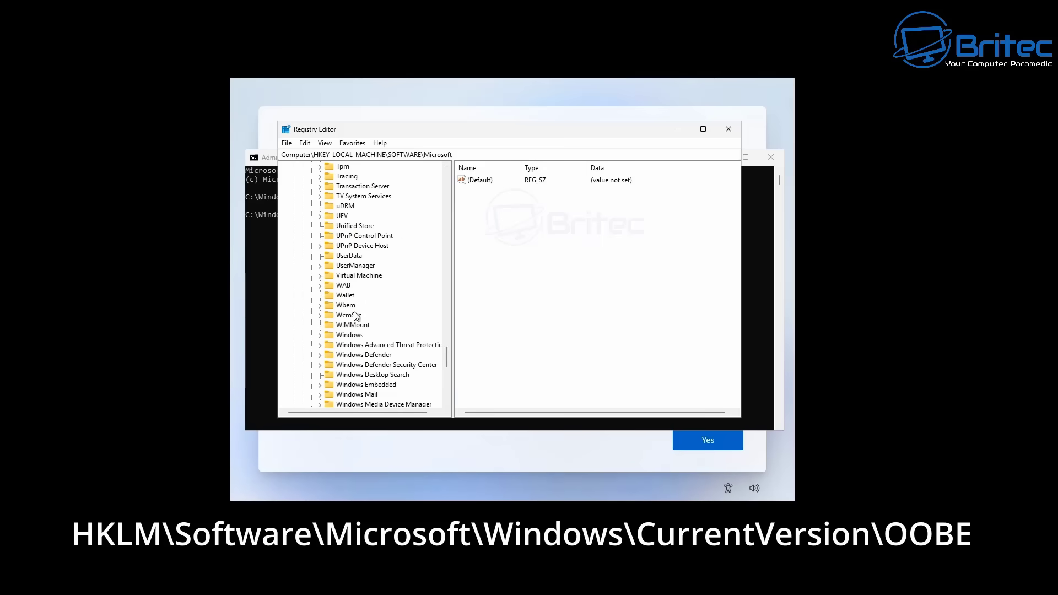
{"action": "left_click", "coordinate": [353, 335]}
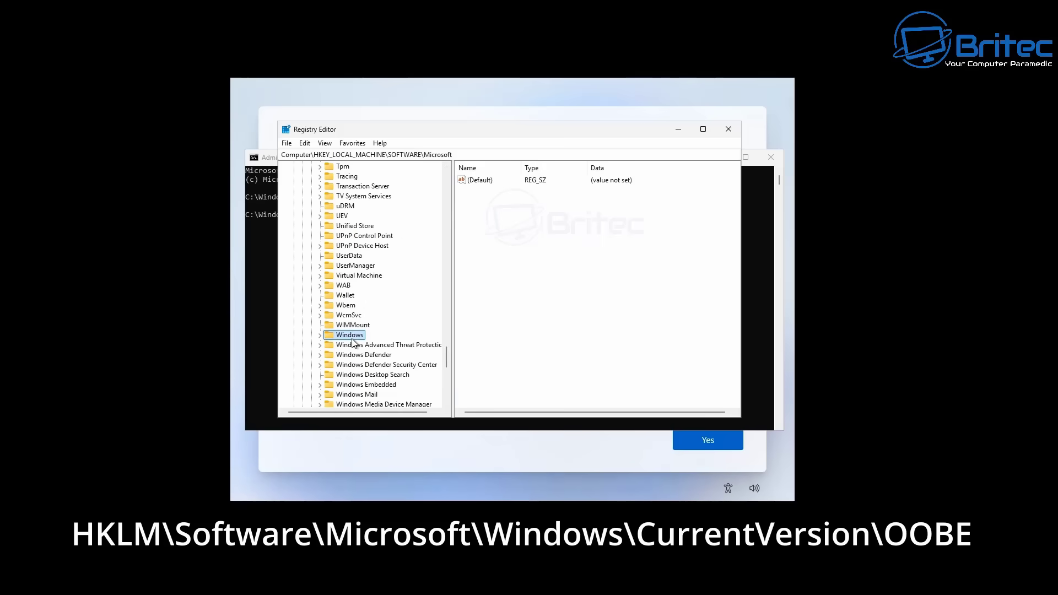
{"action": "left_click", "coordinate": [320, 336]}
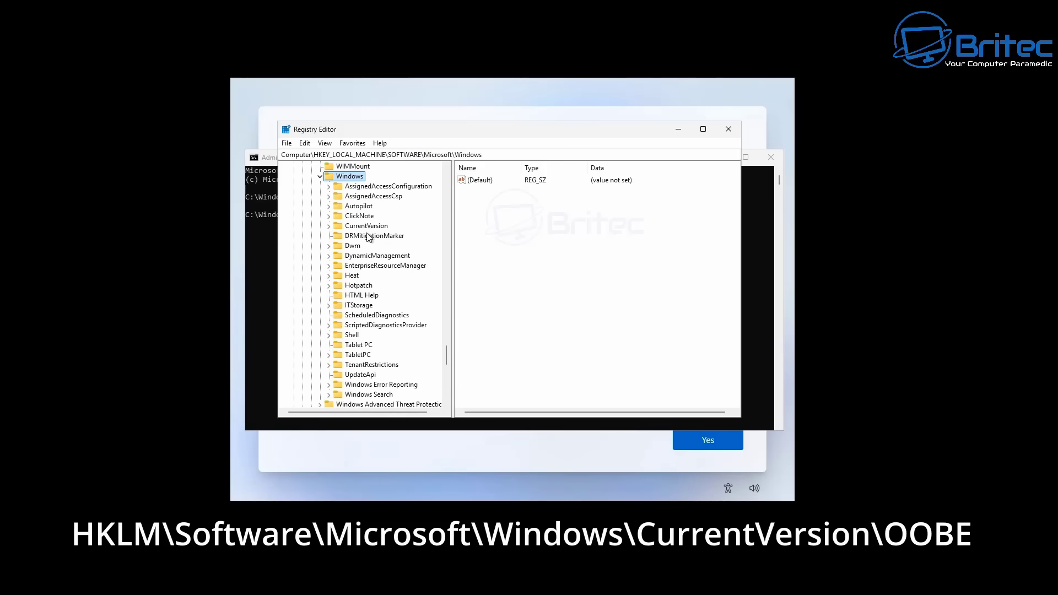
In the registry tree, expand the CurrentVersion key under Windows and its OOBE subkey.
{"action": "left_click", "coordinate": [366, 228]}
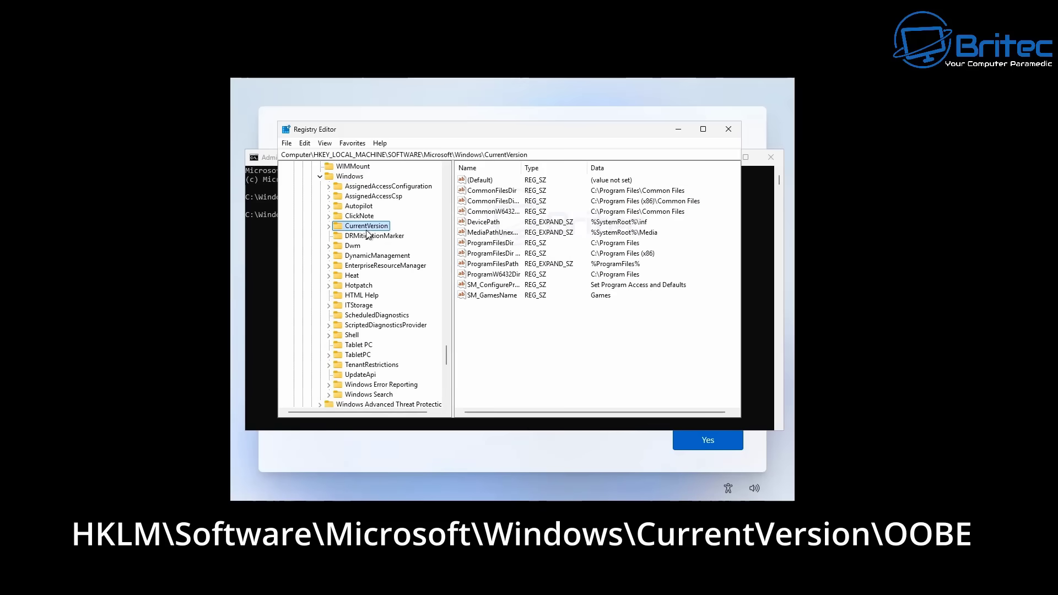
{"action": "left_click", "coordinate": [329, 227]}
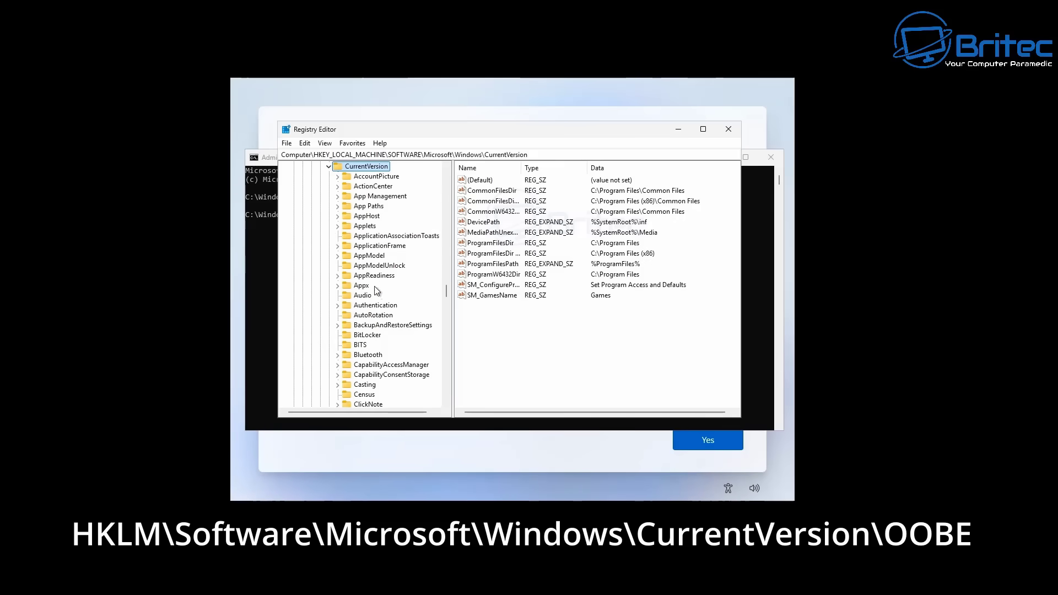
{"action": "scroll", "coordinate": [408, 303], "scroll_direction": "down", "scroll_amount": 3}
{"action": "left_click_drag", "start_coordinate": [448, 297], "coordinate": [451, 332]}
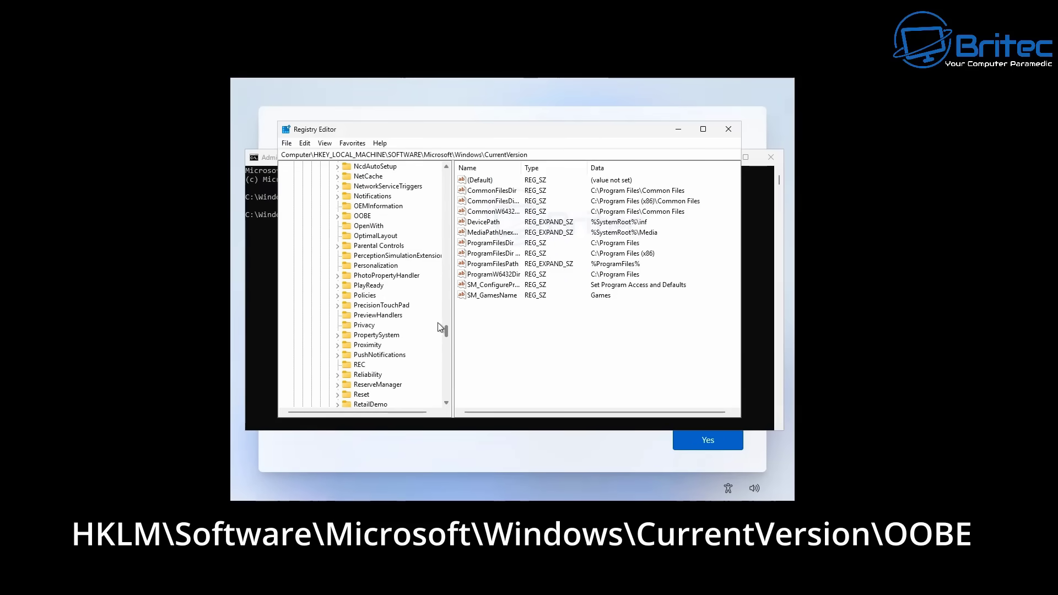
{"action": "left_click", "coordinate": [362, 217]}
{"action": "left_click", "coordinate": [336, 216]}
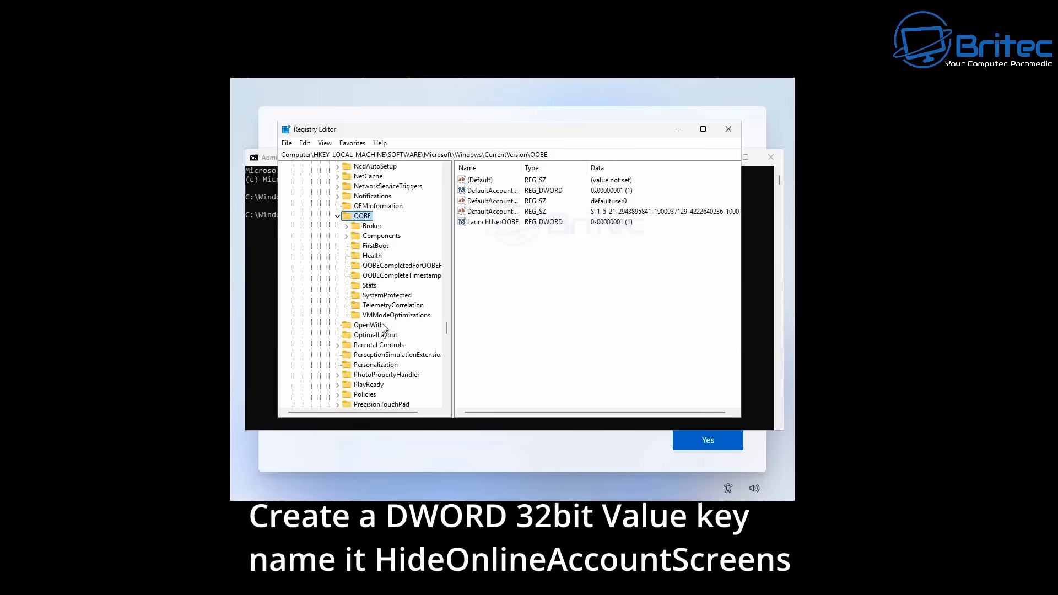
In the OOBE key, create a DWORD (32-bit) value named HideOnlineAccountScreens.
{"action": "left_click", "coordinate": [492, 257]}
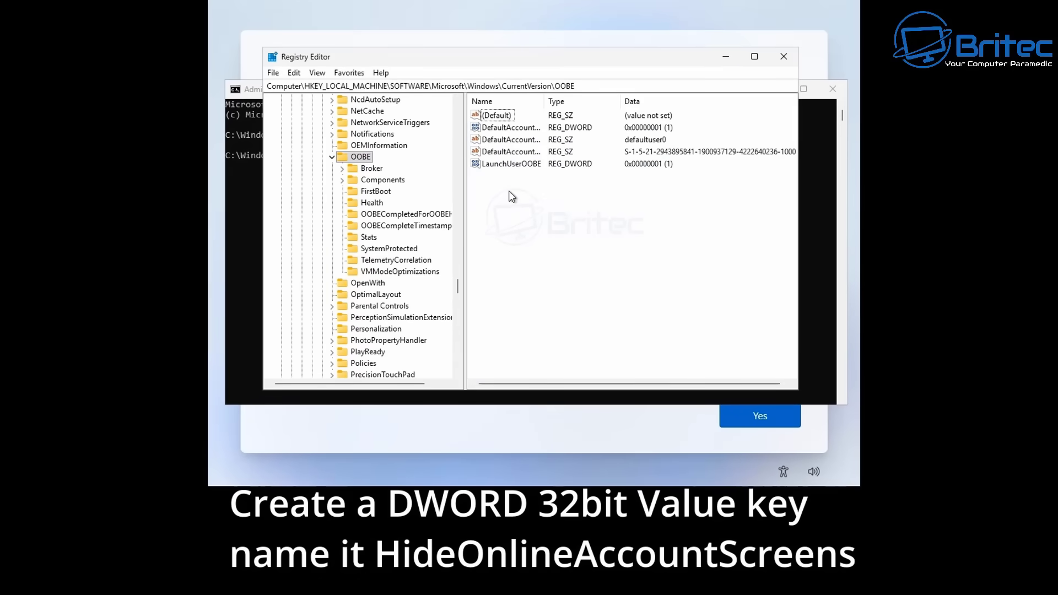
{"action": "left_click", "coordinate": [358, 167]}
{"action": "right_click", "coordinate": [504, 195]}
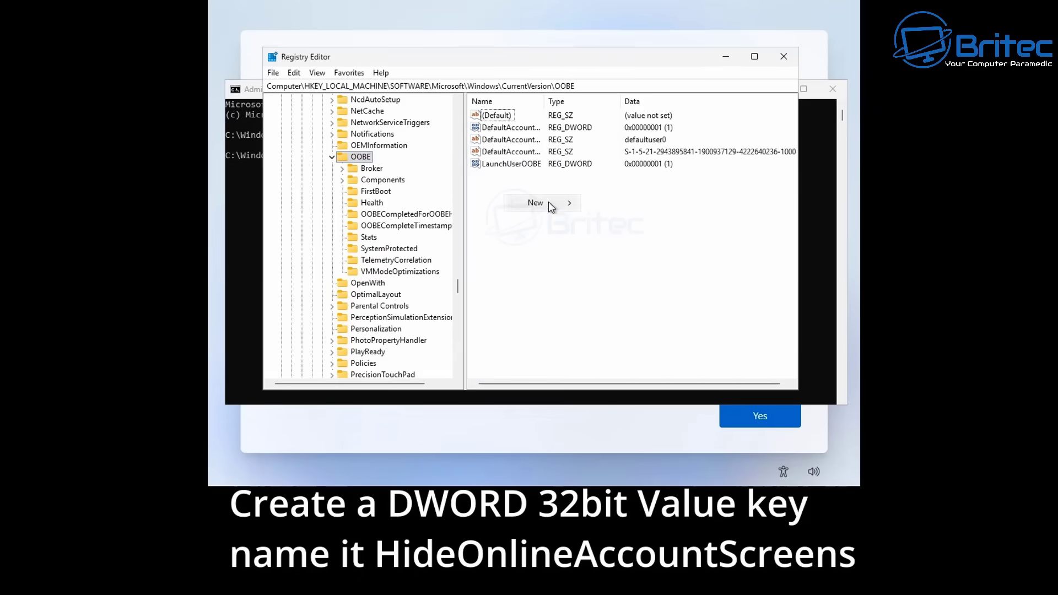
{"action": "mouse_move", "coordinate": [549, 203]}
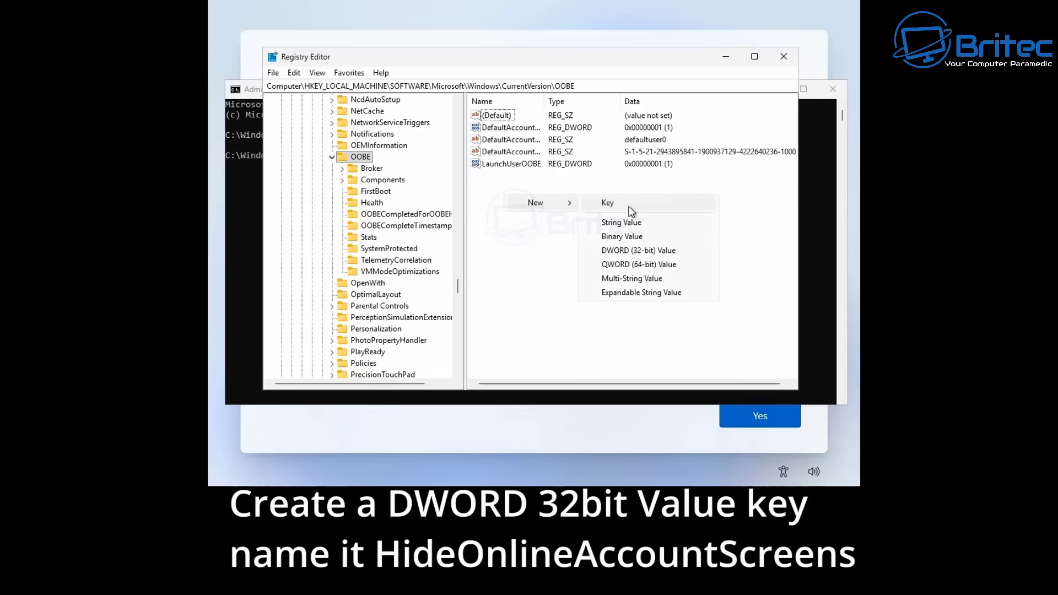
{"action": "left_click", "coordinate": [629, 251]}
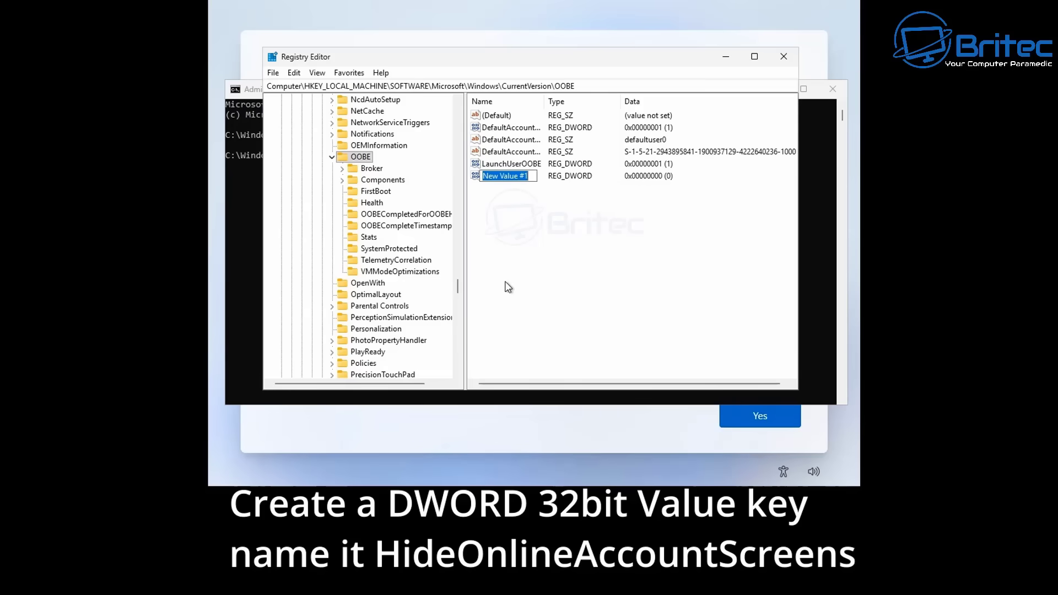
{"action": "type", "text": "HideOnlineAccoun"}
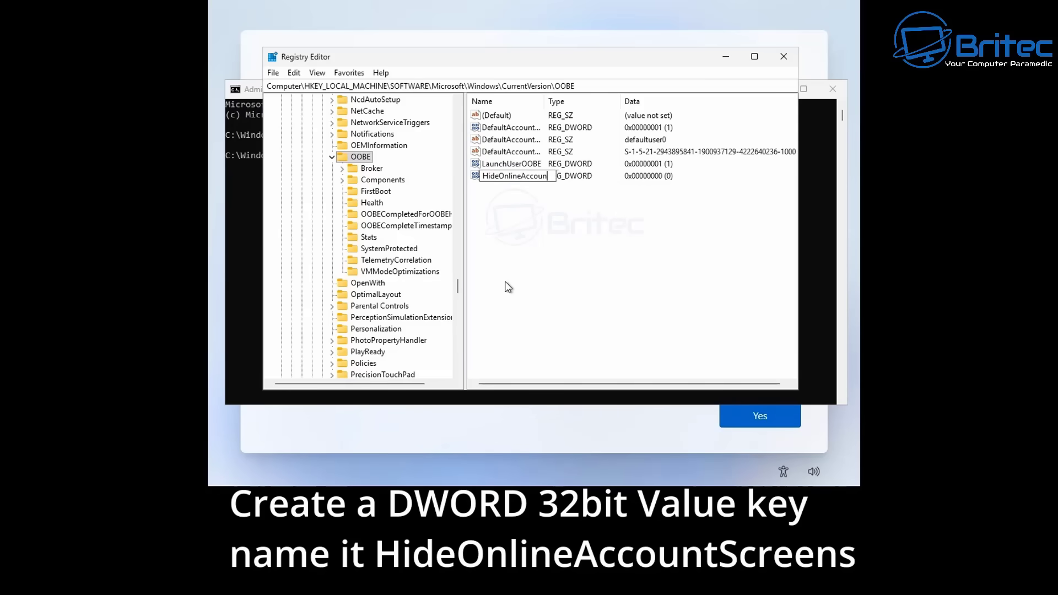
{"action": "type", "text": "tScreens"}
{"action": "key", "text": "Return"}
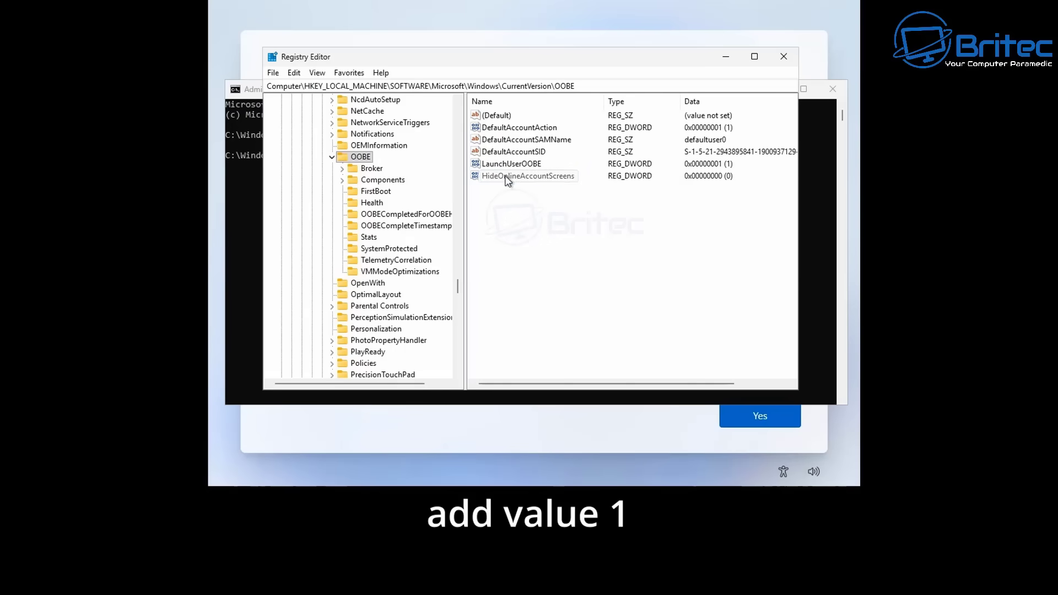
Set the HideOnlineAccountScreens value data to 1 and close the Registry Editor.
{"action": "double_click", "coordinate": [508, 178]}
{"action": "left_click_drag", "start_coordinate": [409, 111], "coordinate": [585, 195]}
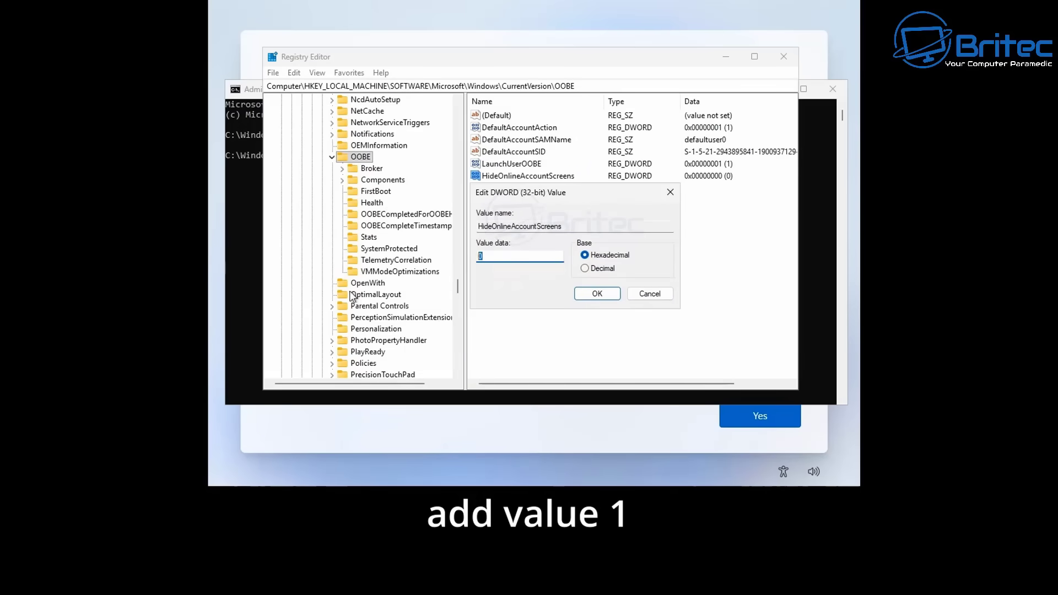
{"action": "left_click", "coordinate": [595, 294]}
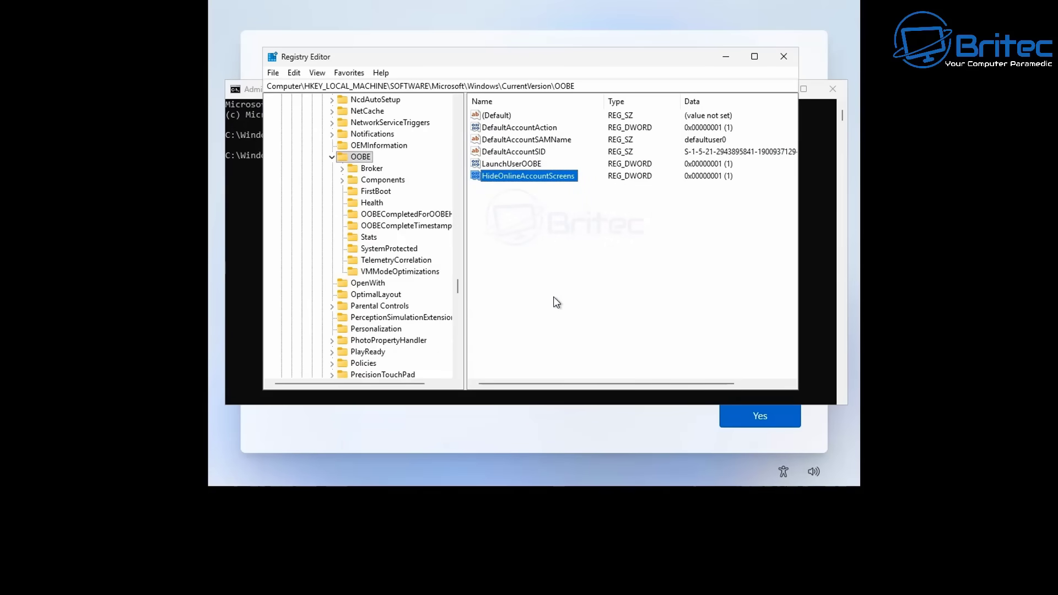
{"action": "left_click", "coordinate": [783, 57]}
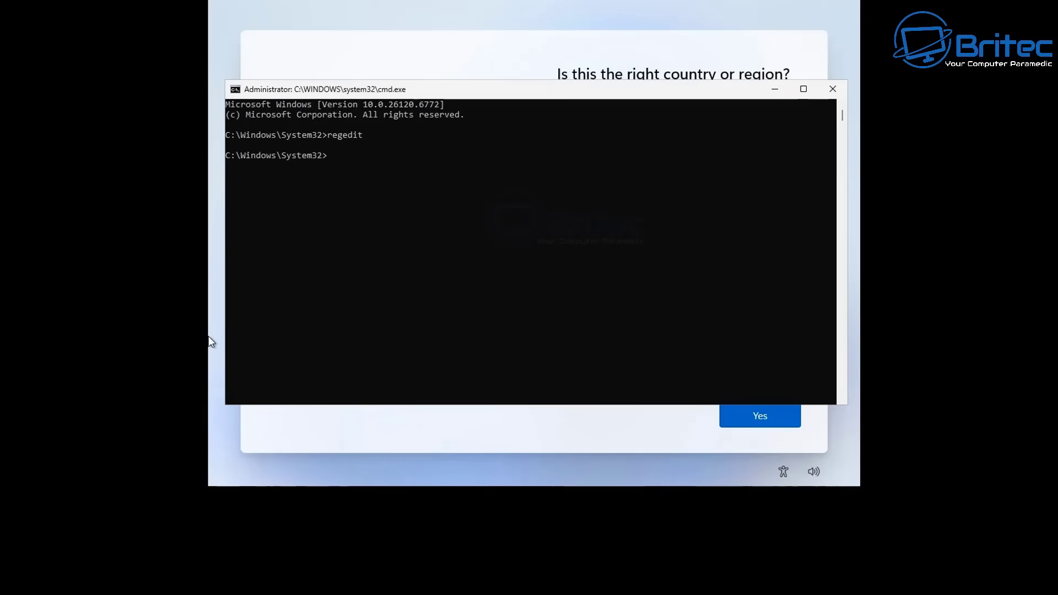
Restart the computer from the Command Prompt with shutdown /r /t 0.
{"action": "left_click", "coordinate": [309, 318]}
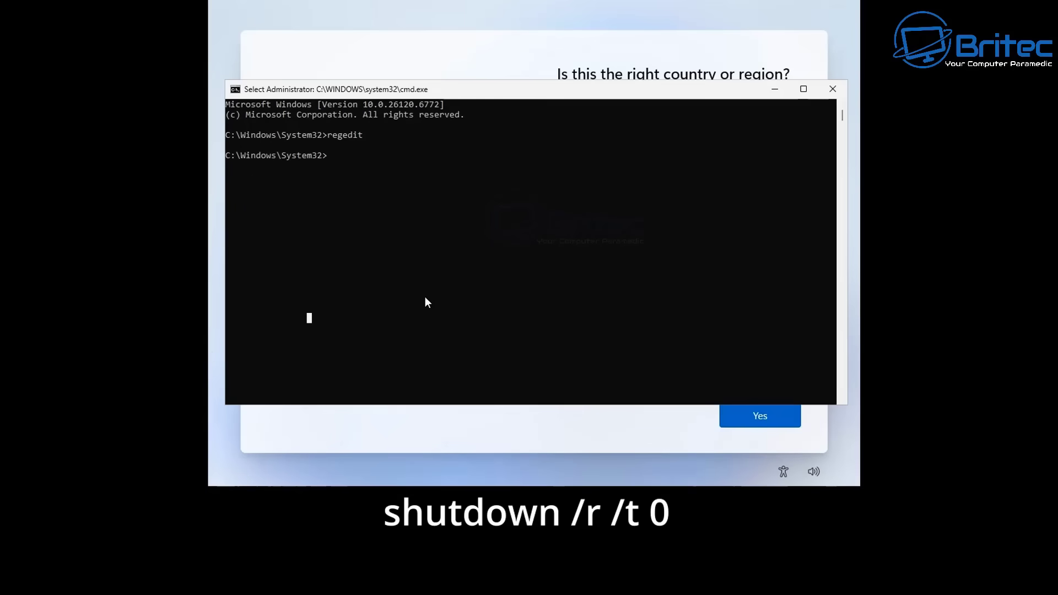
{"action": "type", "text": "shutdo"}
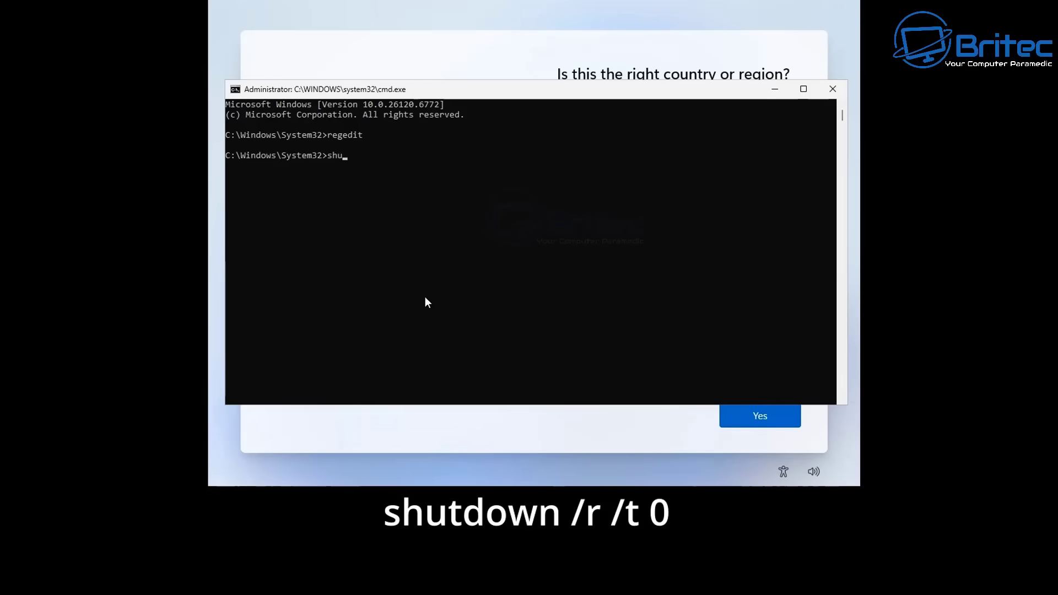
{"action": "type", "text": "wn /r /t 0"}
{"action": "key", "text": "Return"}
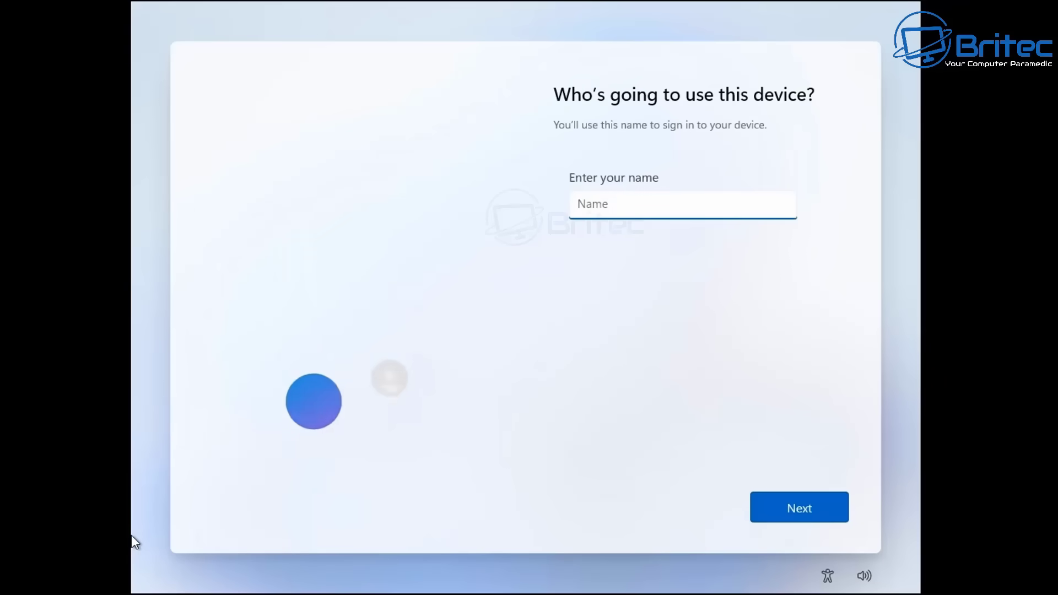
Name the local user Admin, leave the password blank, and complete the remaining setup page.
{"action": "type", "text": "Admin"}
{"action": "left_click", "coordinate": [798, 503]}
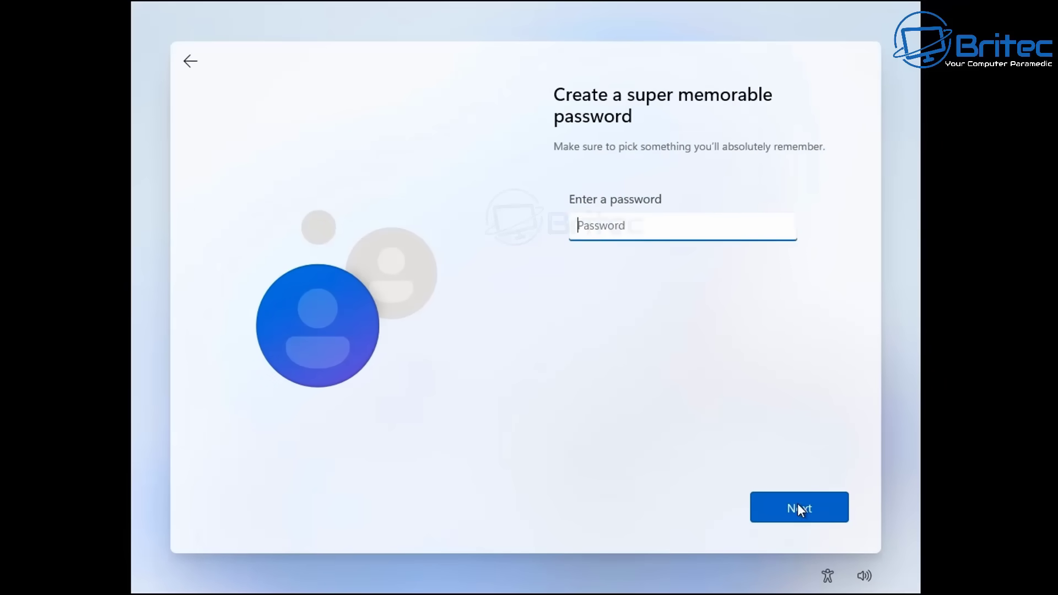
{"action": "left_click", "coordinate": [798, 503]}
{"action": "scroll", "coordinate": [576, 427], "scroll_direction": "down", "scroll_amount": 5}
{"action": "left_click", "coordinate": [777, 507]}
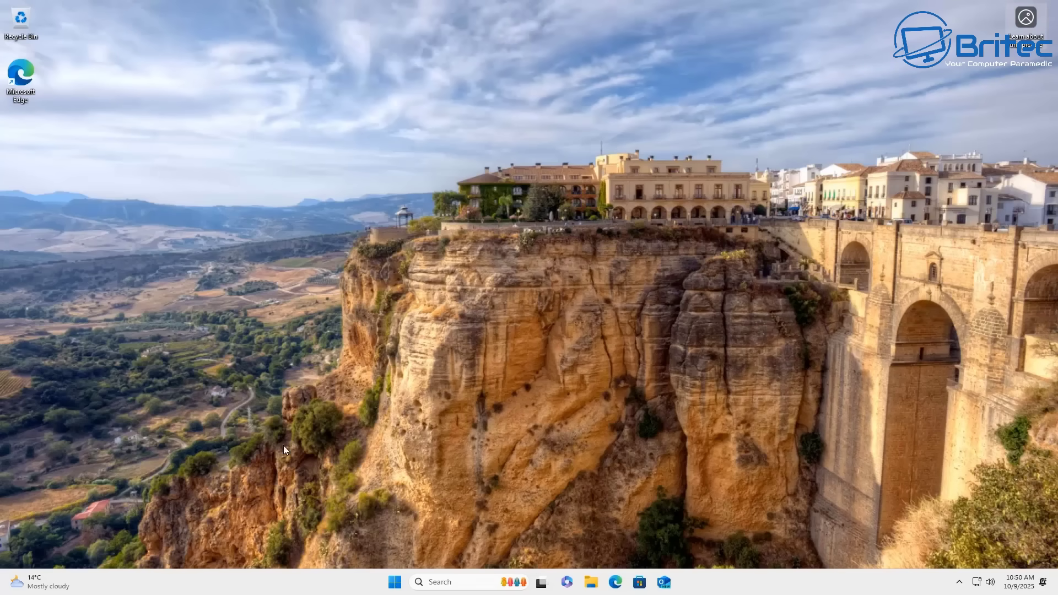
In Settings, examine the OS build in the Windows specifications on the System About page, and close Settings.
{"action": "key", "text": "super"}
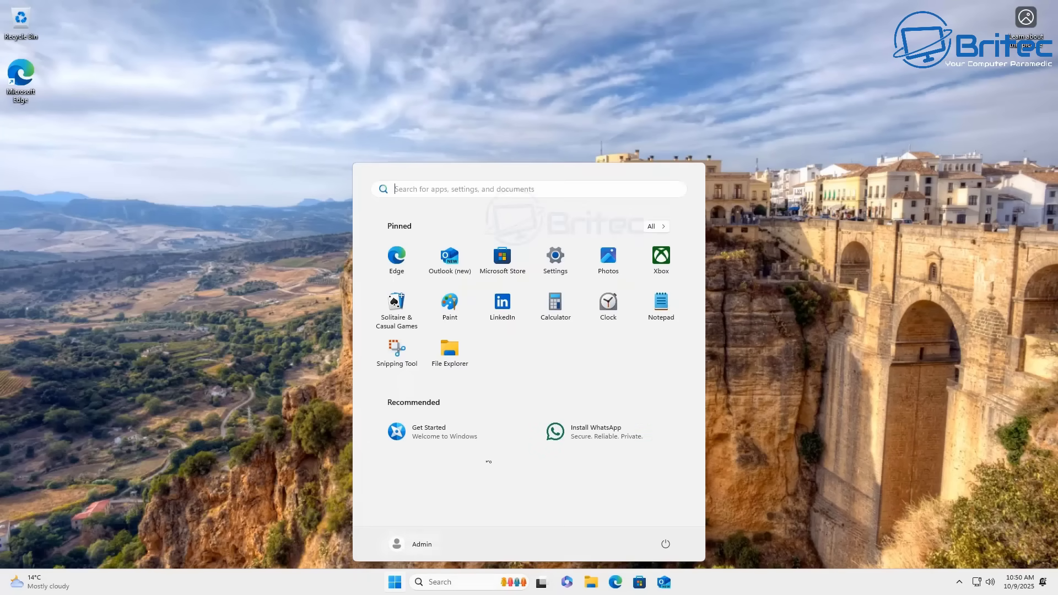
{"action": "left_click", "coordinate": [563, 263]}
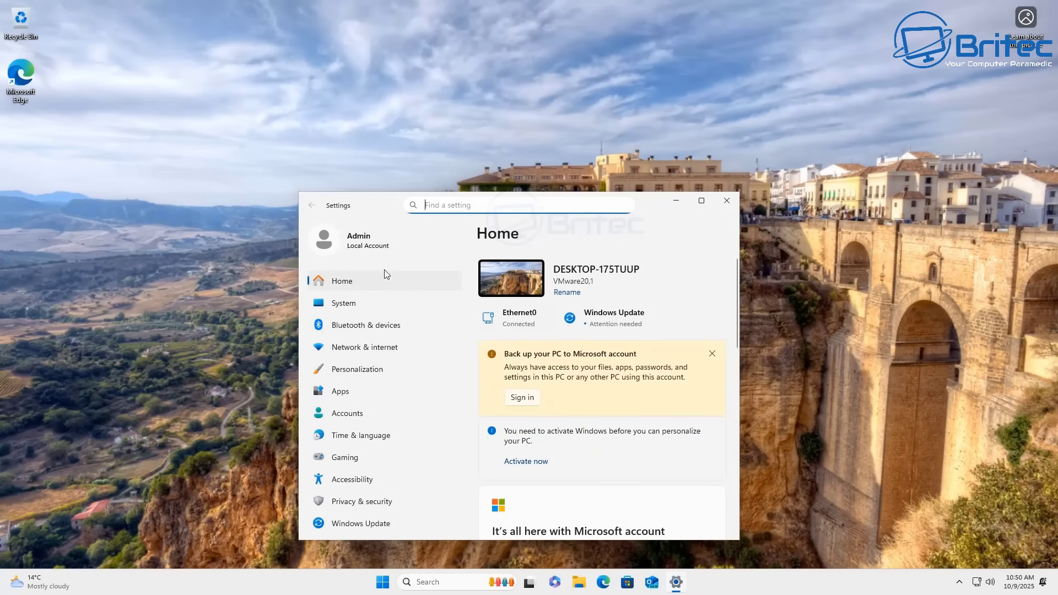
{"action": "left_click", "coordinate": [343, 303]}
{"action": "left_click_drag", "start_coordinate": [736, 263], "coordinate": [710, 521]}
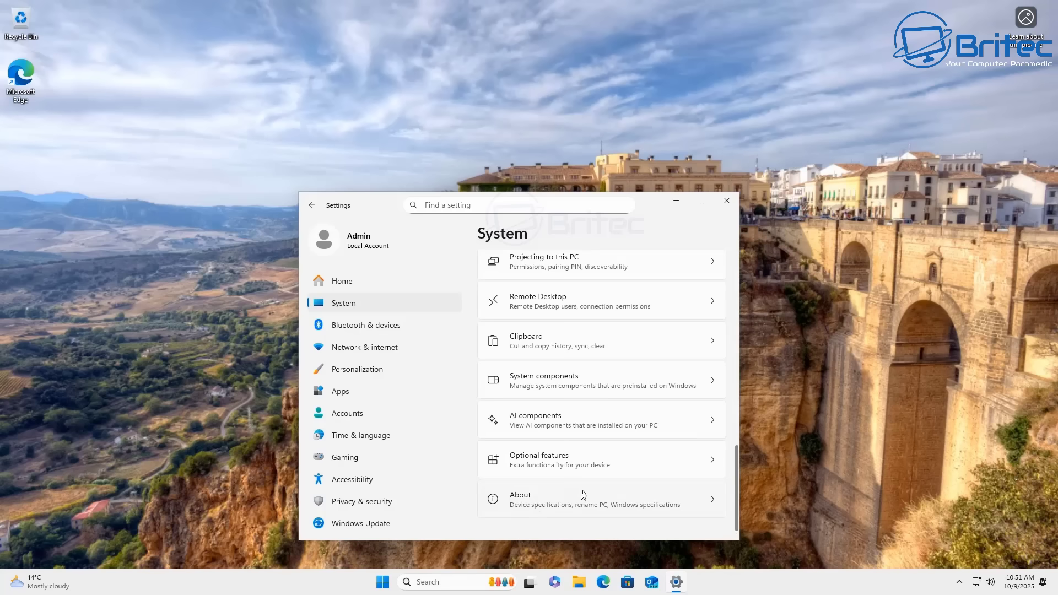
{"action": "left_click", "coordinate": [616, 496]}
{"action": "left_click_drag", "start_coordinate": [736, 313], "coordinate": [732, 450]}
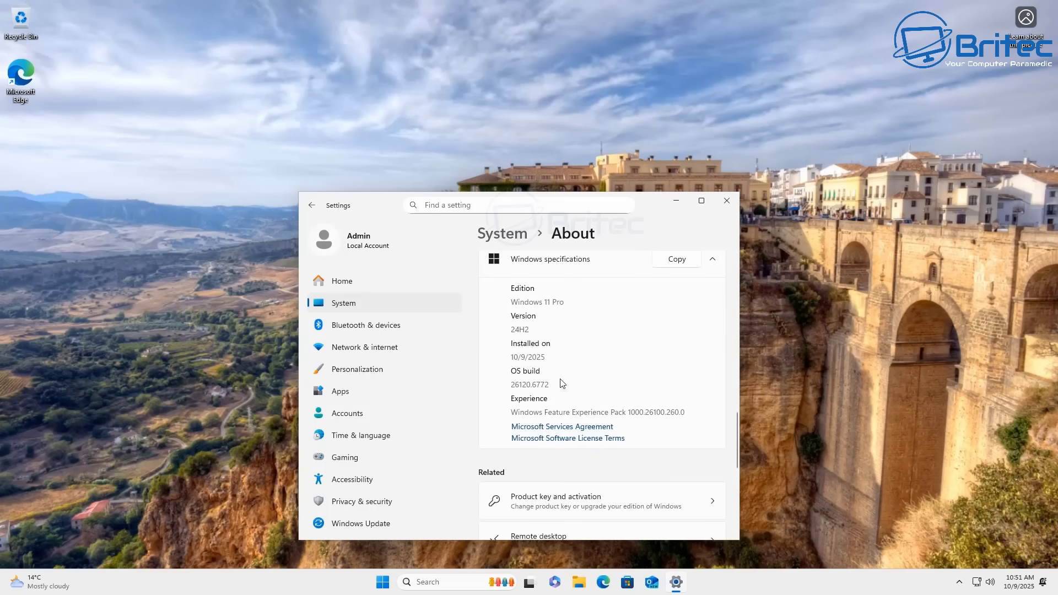
{"action": "left_click_drag", "start_coordinate": [547, 385], "coordinate": [509, 386]}
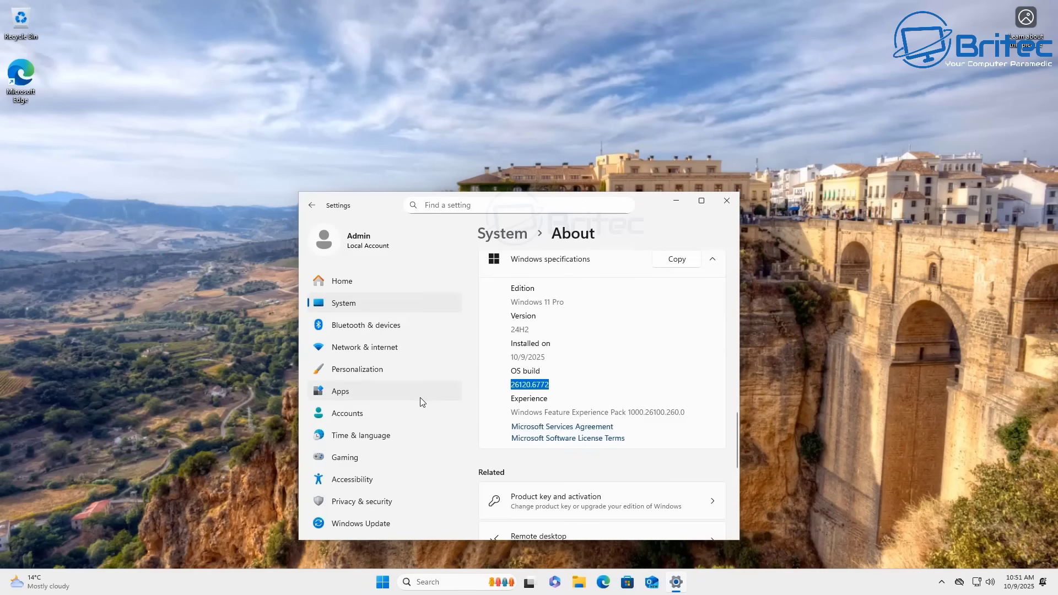
{"action": "left_click", "coordinate": [727, 201]}
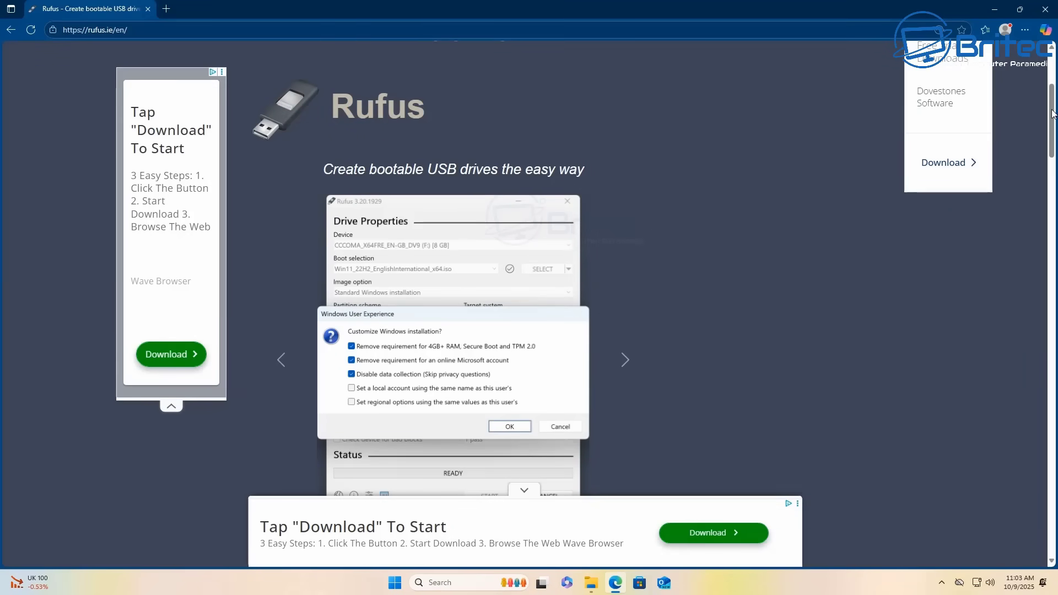
Download the standard Windows x64 release rufus-4.11.exe from the Rufus website.
{"action": "scroll", "coordinate": [375, 280], "scroll_direction": "down", "scroll_amount": 12}
{"action": "scroll", "coordinate": [375, 280], "scroll_direction": "up", "scroll_amount": 1}
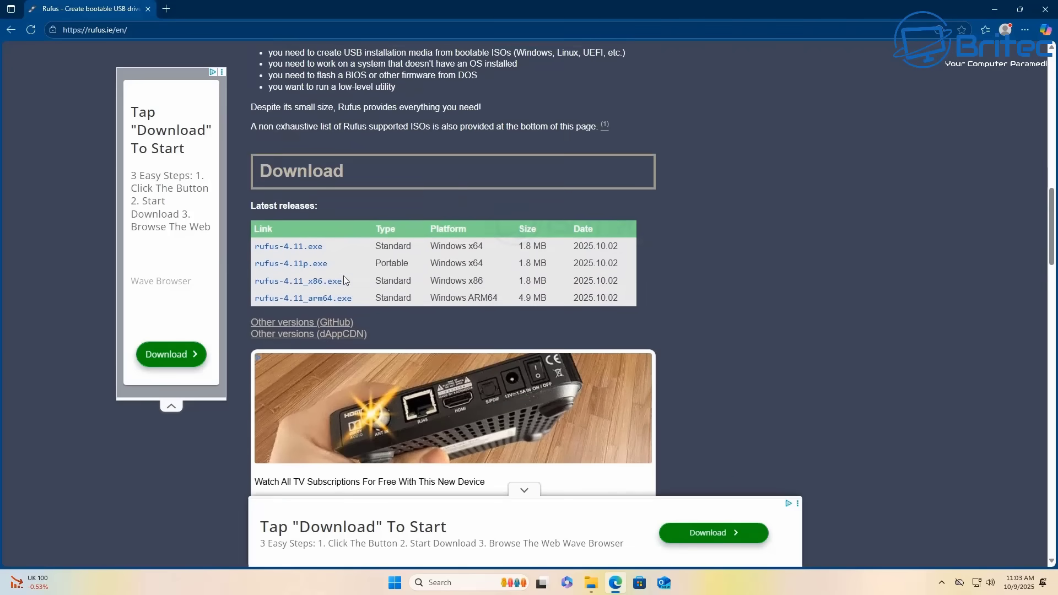
{"action": "left_click", "coordinate": [301, 246]}
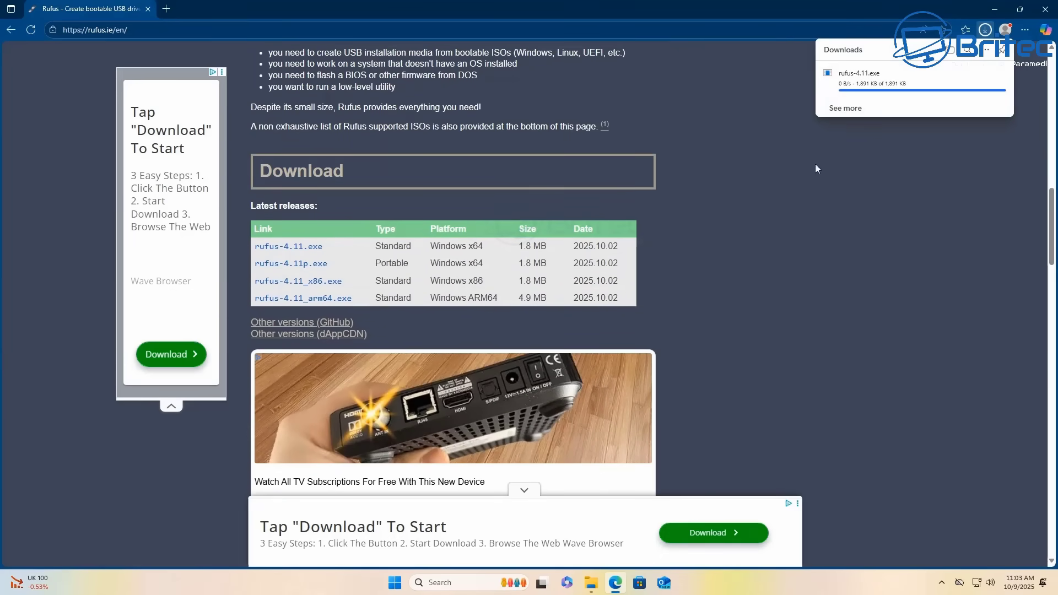
Run the downloaded Rufus, allow it to make changes, decline online update checks, and minimize the File Explorer window.
{"action": "left_click", "coordinate": [860, 77]}
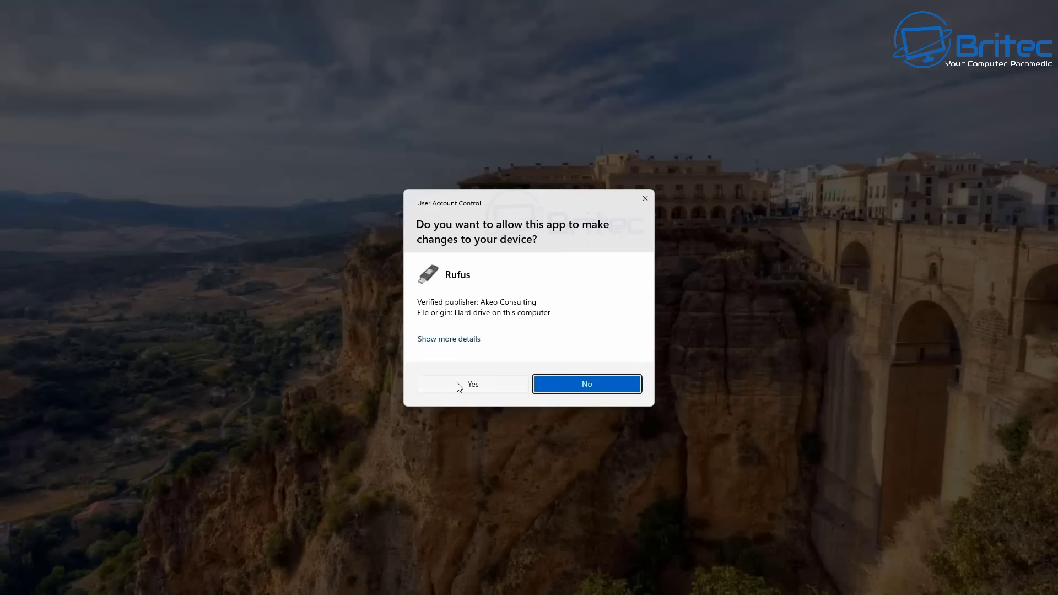
{"action": "left_click", "coordinate": [460, 384]}
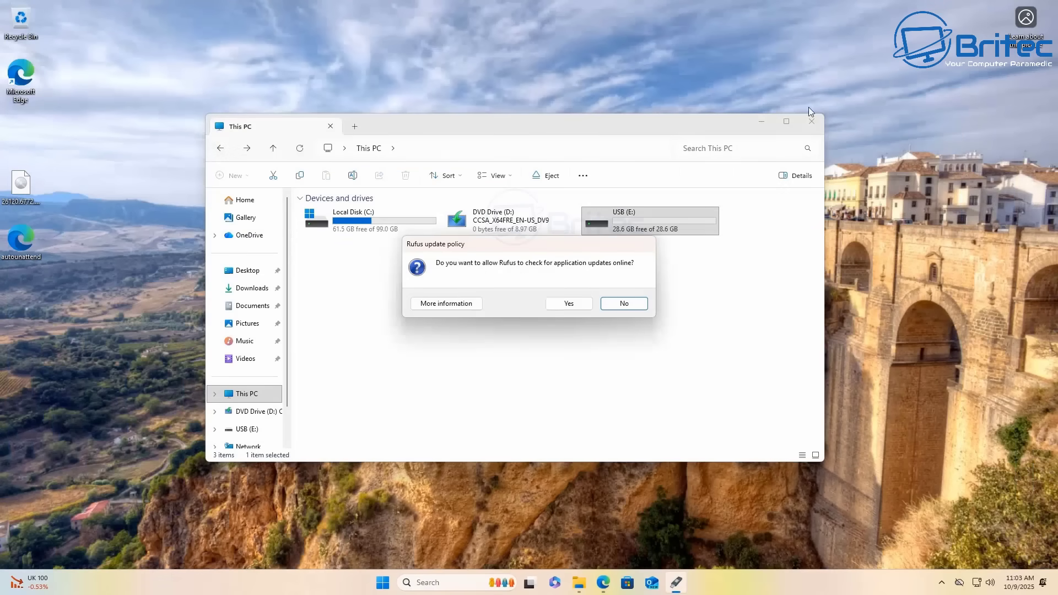
{"action": "left_click", "coordinate": [623, 305]}
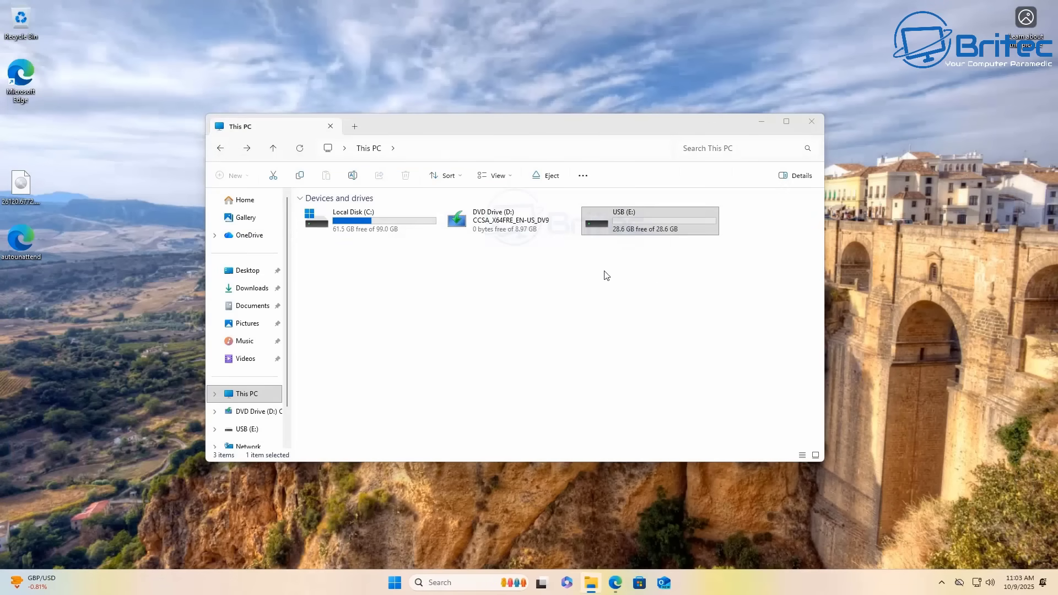
{"action": "left_click", "coordinate": [761, 122]}
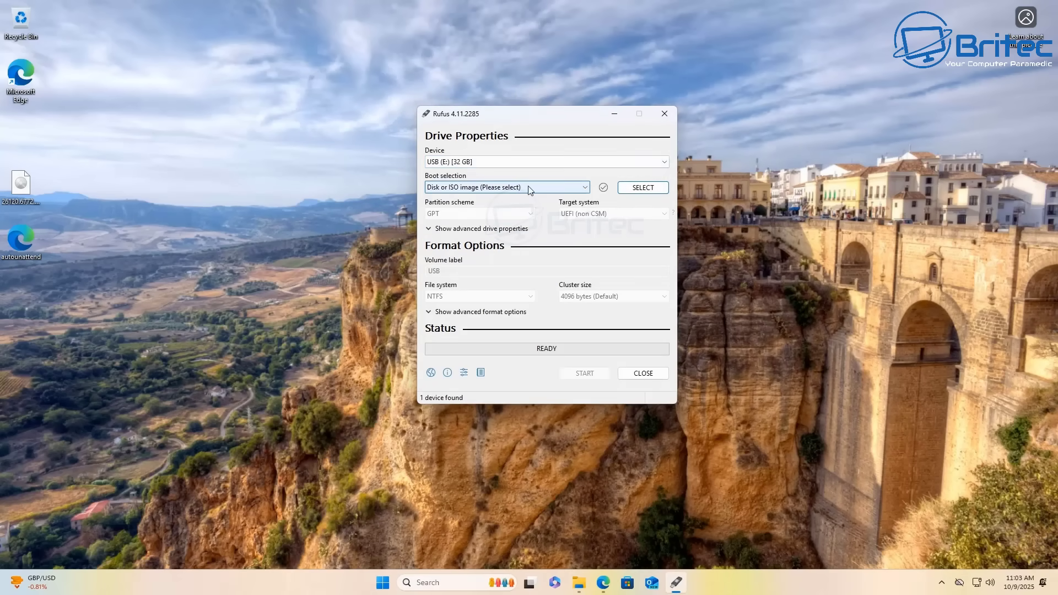
Load the 26120.6772 Windows disc image from the Desktop as the boot selection and set the partition scheme to MBR.
{"action": "left_click", "coordinate": [636, 189]}
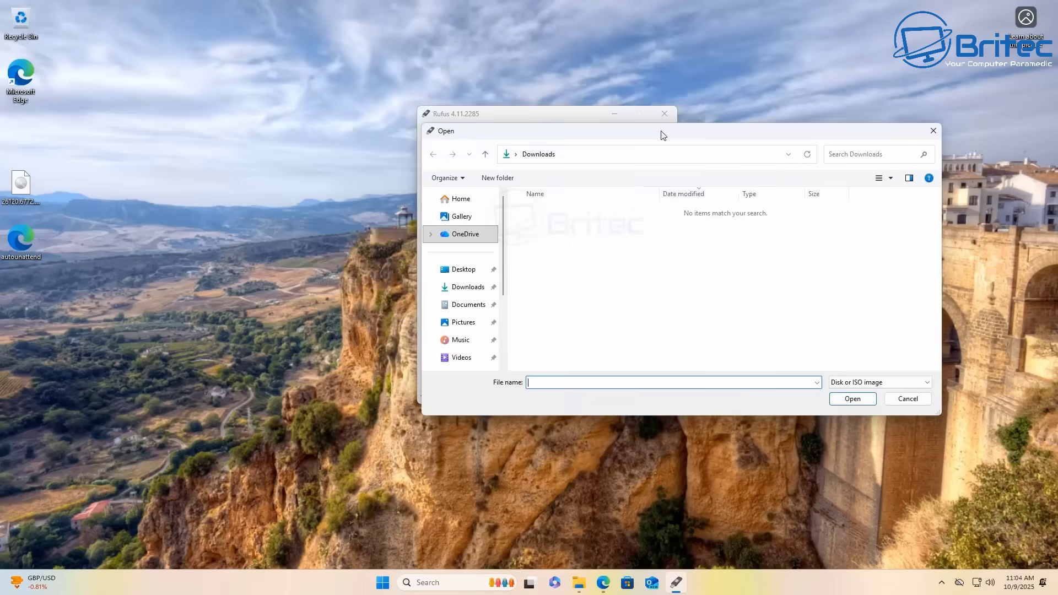
{"action": "left_click_drag", "start_coordinate": [663, 135], "coordinate": [531, 123]}
{"action": "left_click", "coordinate": [362, 261]}
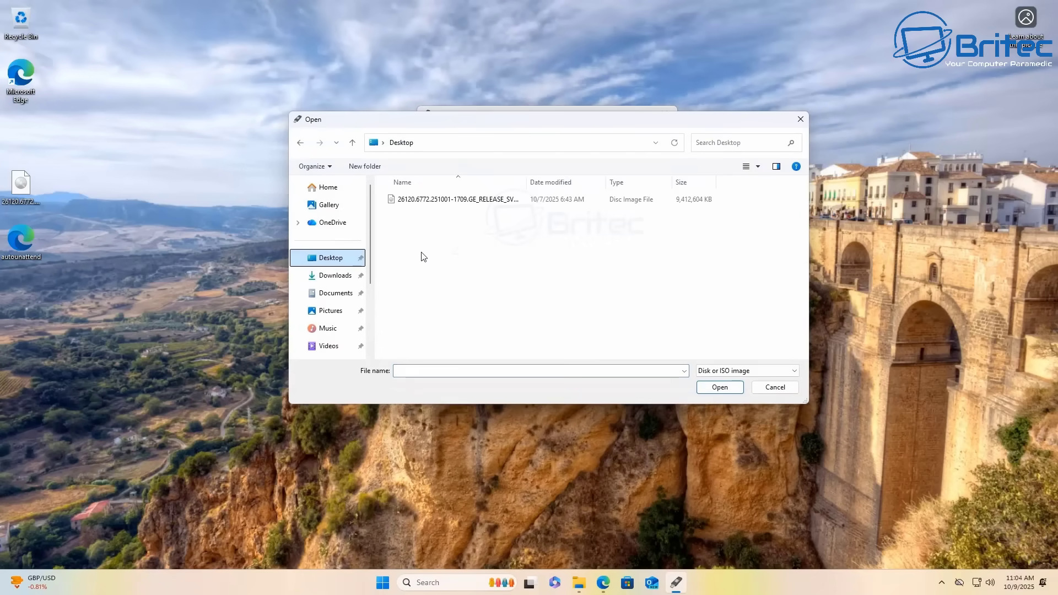
{"action": "left_click", "coordinate": [431, 203]}
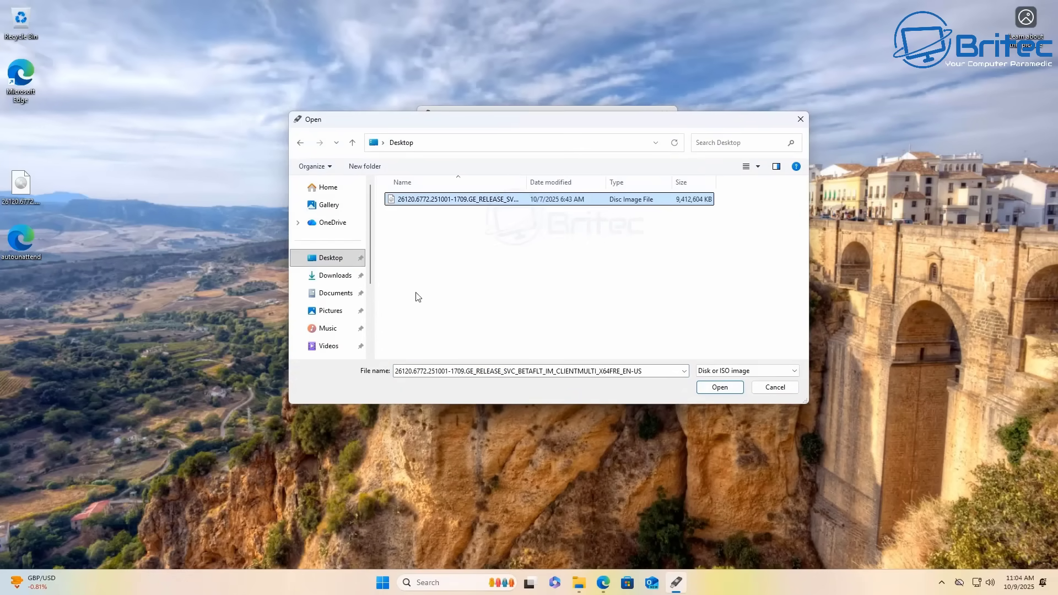
{"action": "left_click", "coordinate": [718, 390]}
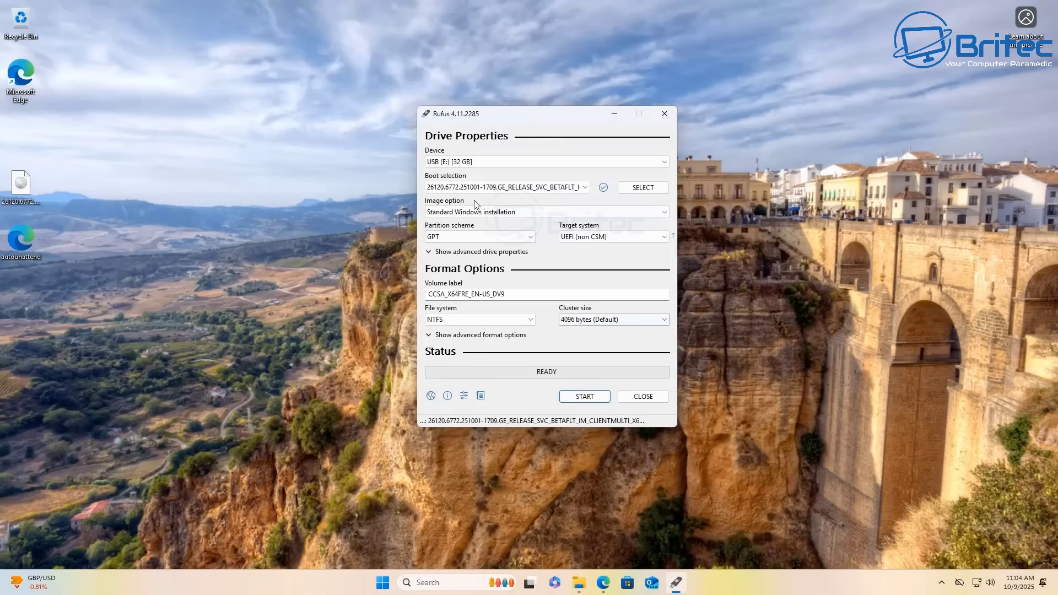
{"action": "left_click", "coordinate": [499, 237]}
{"action": "left_click", "coordinate": [495, 254]}
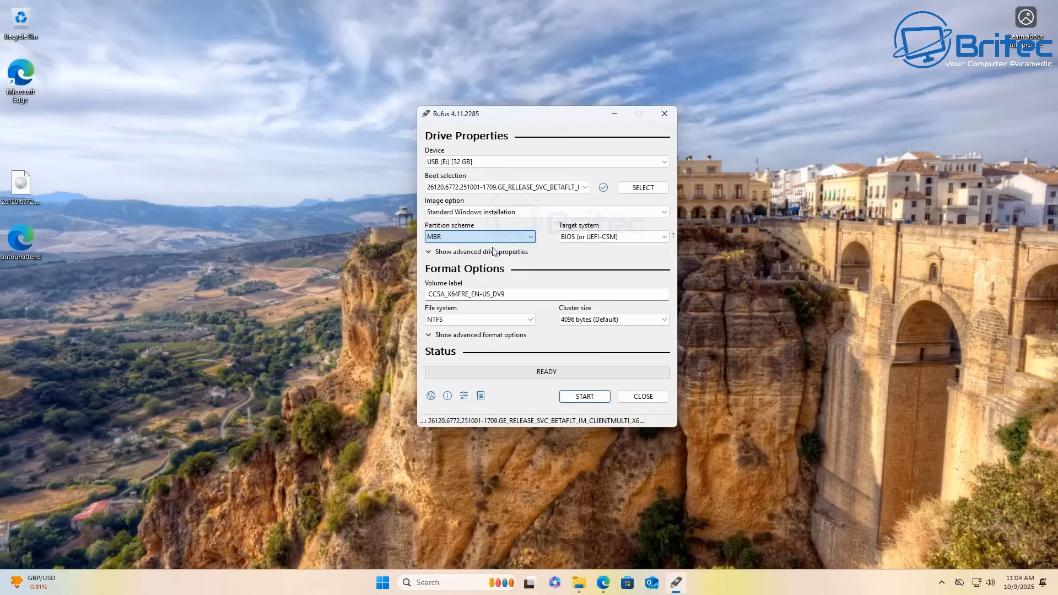
Change the partition scheme to GPT and start creating the USB installer.
{"action": "left_click", "coordinate": [487, 239]}
{"action": "left_click", "coordinate": [465, 254]}
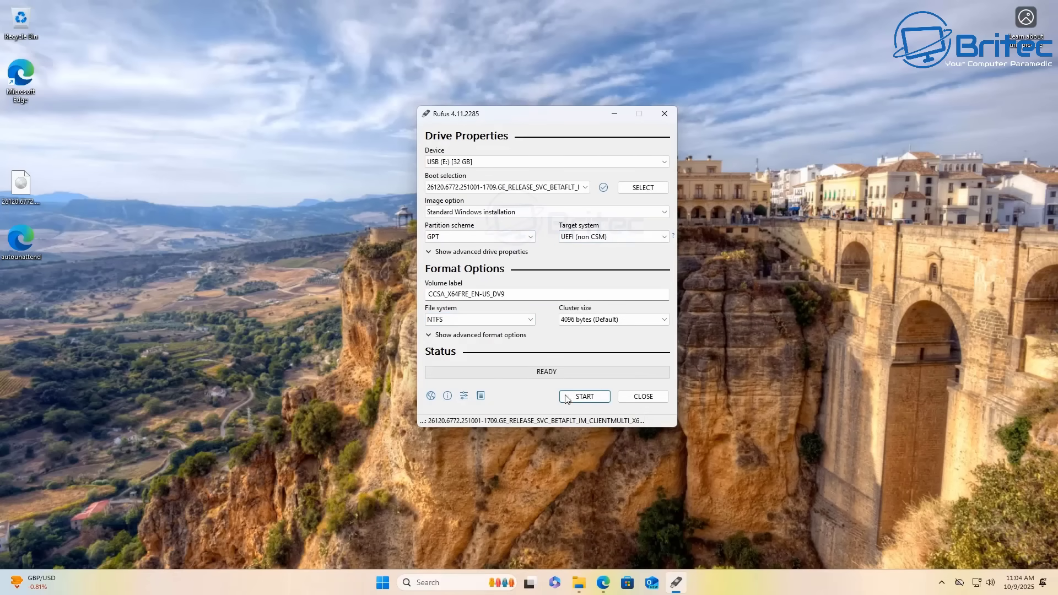
{"action": "left_click", "coordinate": [585, 398]}
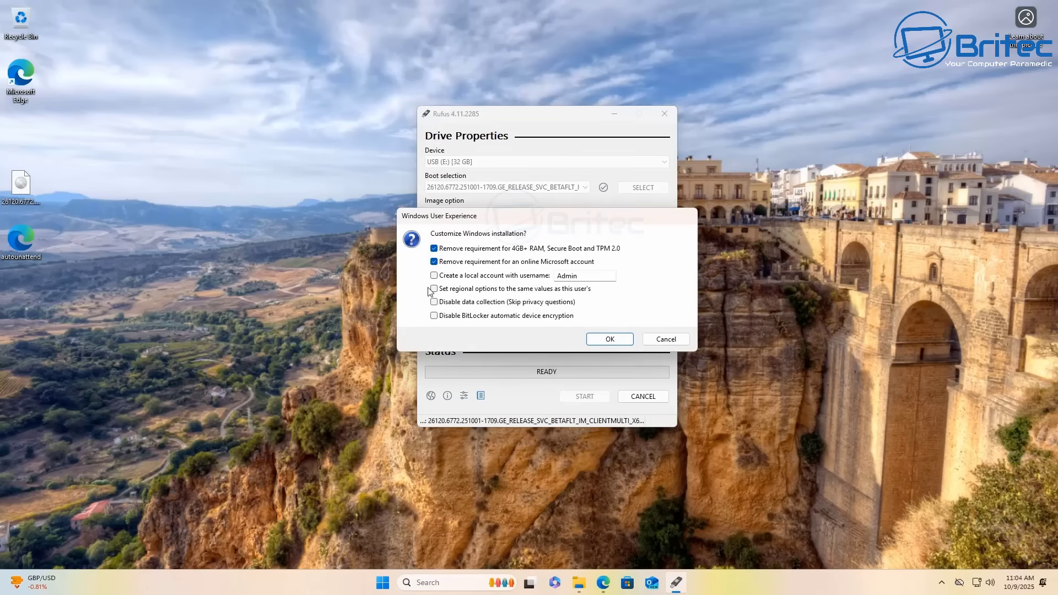
Customize the Windows installation with the data collection and regional options, and confirm erasing the 32 GB USB drive.
{"action": "left_click", "coordinate": [435, 303]}
{"action": "left_click", "coordinate": [434, 289]}
{"action": "left_click", "coordinate": [429, 290]}
{"action": "left_click", "coordinate": [604, 340]}
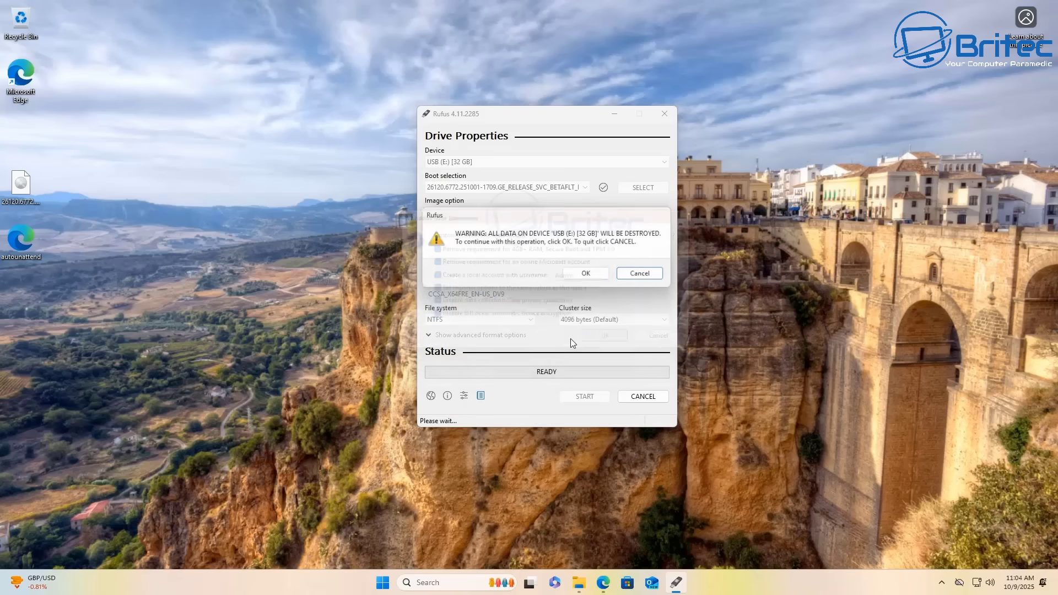
{"action": "left_click", "coordinate": [583, 276]}
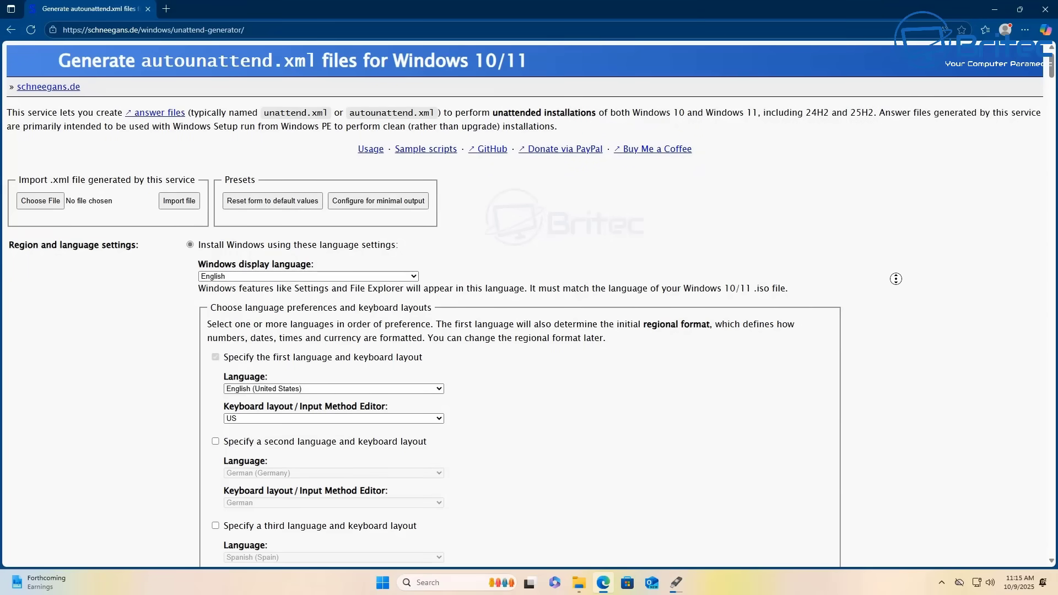
On the schneegans.de autounattend.xml generator page, examine the form from the region and language settings through partitioning and formatting.
{"action": "scroll", "coordinate": [903, 290], "scroll_direction": "down", "scroll_amount": 2}
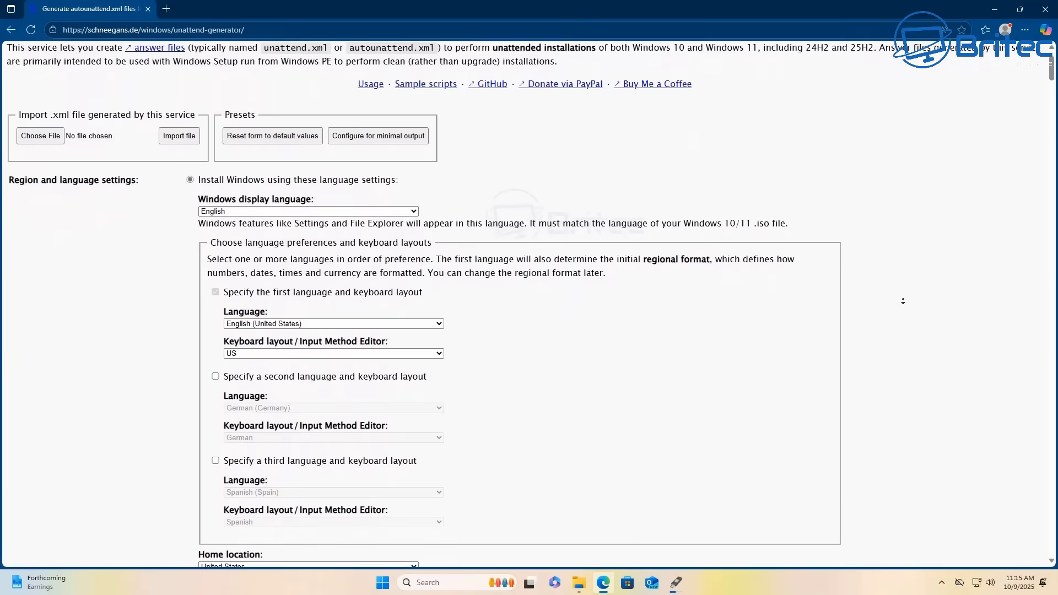
{"action": "scroll", "coordinate": [903, 301], "scroll_direction": "down", "scroll_amount": 2}
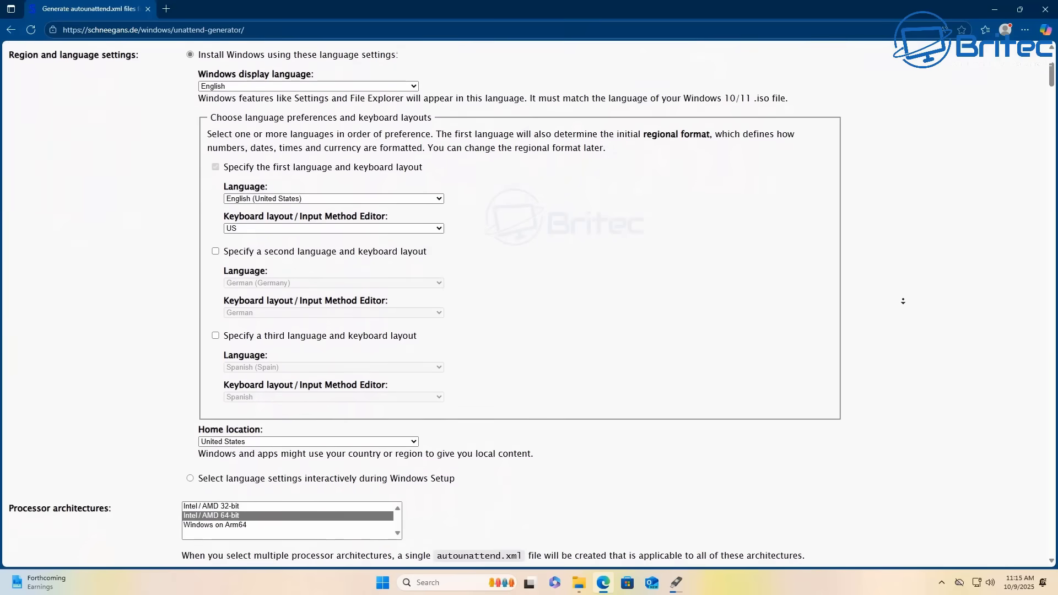
{"action": "scroll", "coordinate": [903, 301], "scroll_direction": "down", "scroll_amount": 2}
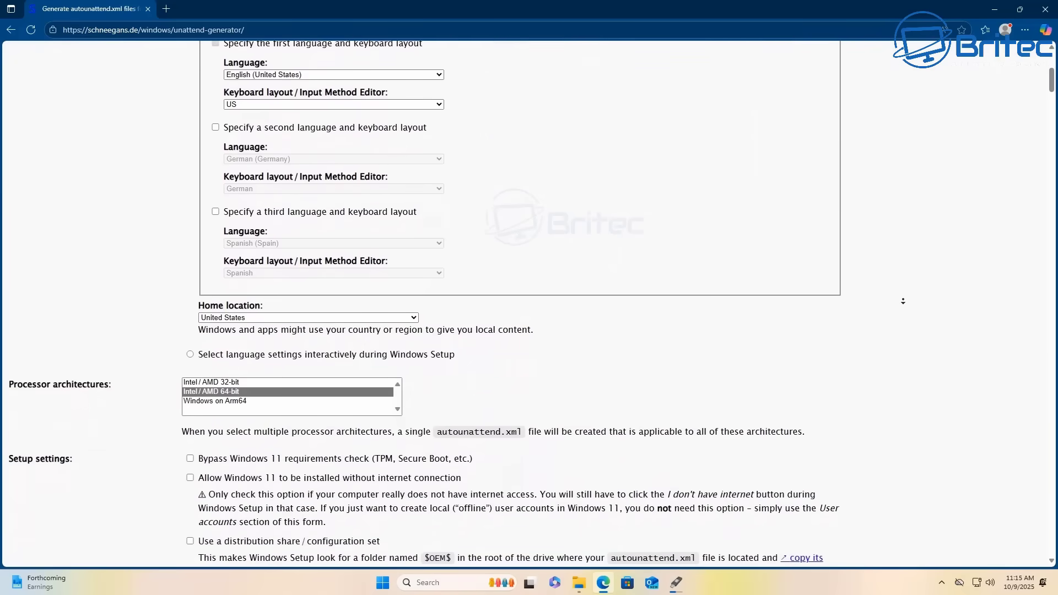
{"action": "scroll", "coordinate": [903, 301], "scroll_direction": "down", "scroll_amount": 2}
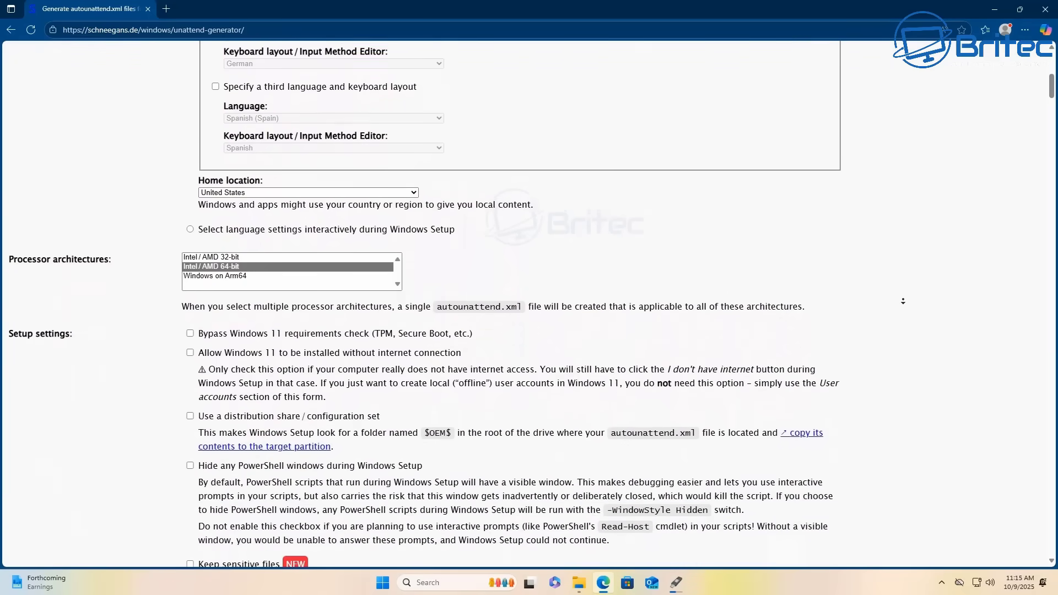
{"action": "scroll", "coordinate": [903, 301], "scroll_direction": "down", "scroll_amount": 2}
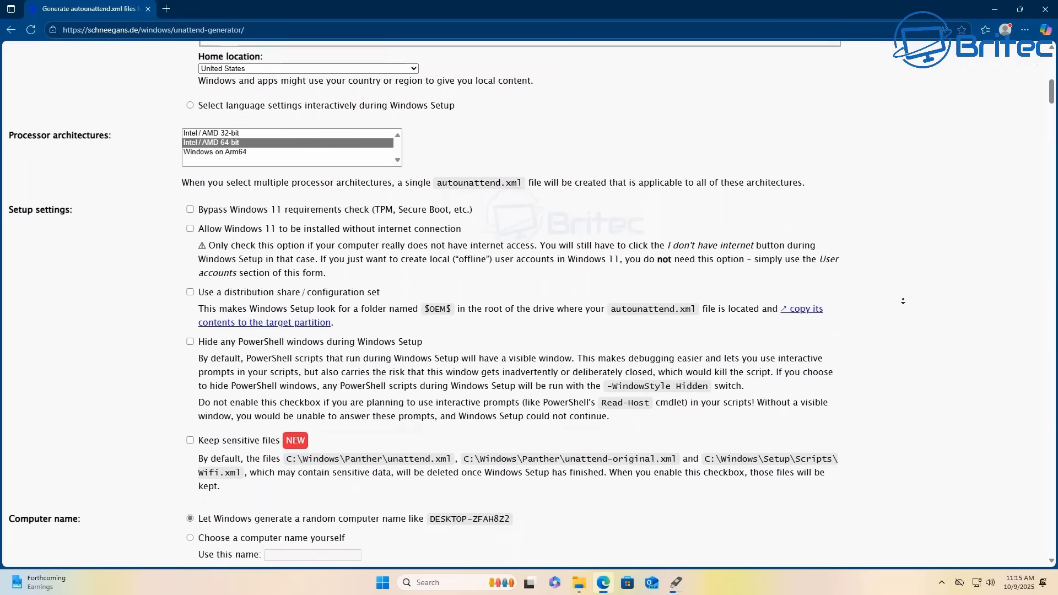
{"action": "scroll", "coordinate": [903, 301], "scroll_direction": "down", "scroll_amount": 2}
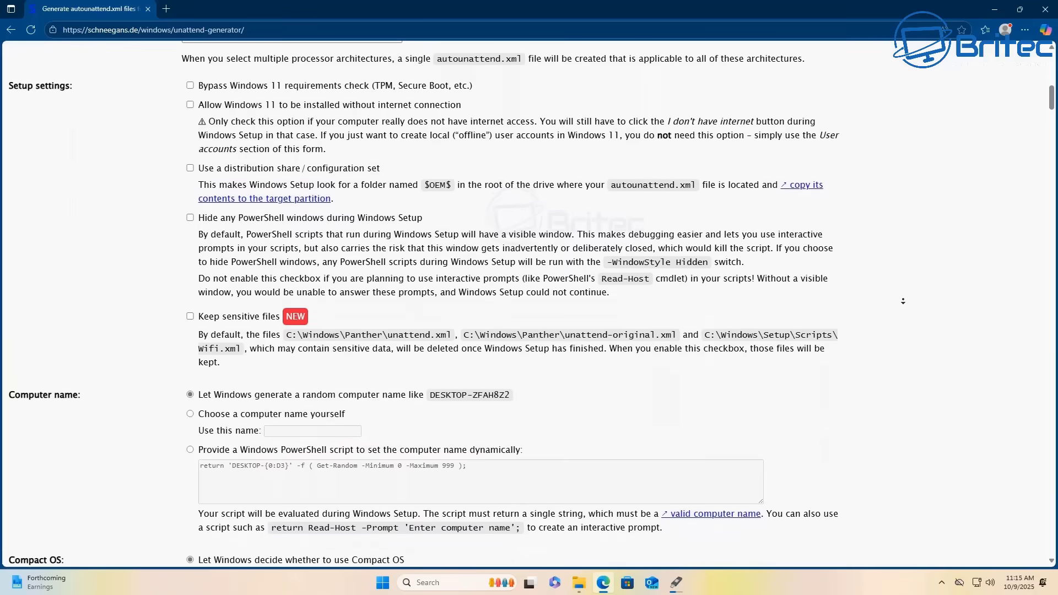
{"action": "scroll", "coordinate": [903, 301], "scroll_direction": "down", "scroll_amount": 2}
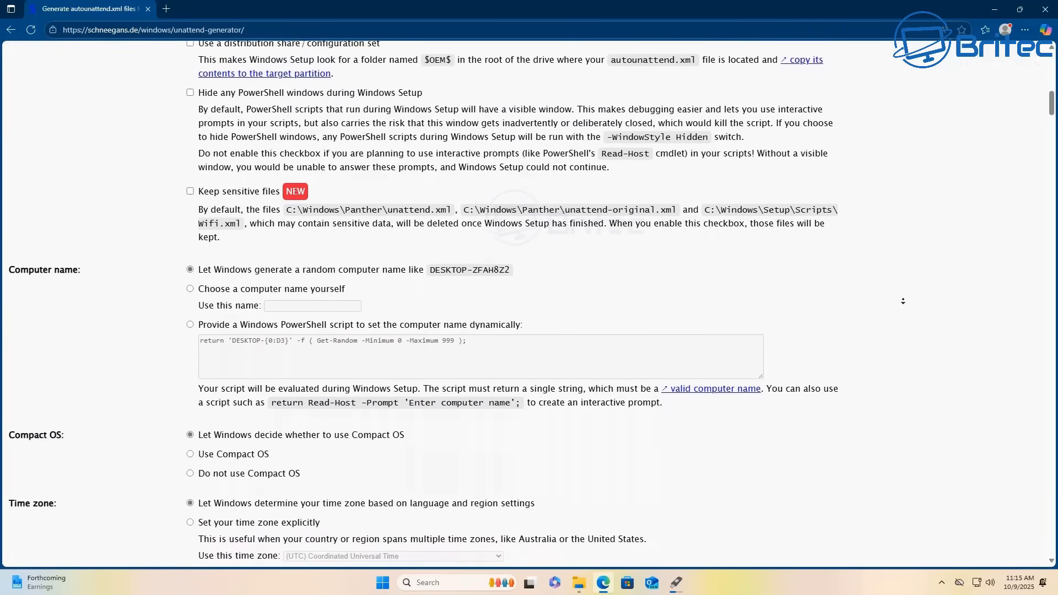
{"action": "scroll", "coordinate": [903, 301], "scroll_direction": "down", "scroll_amount": 2}
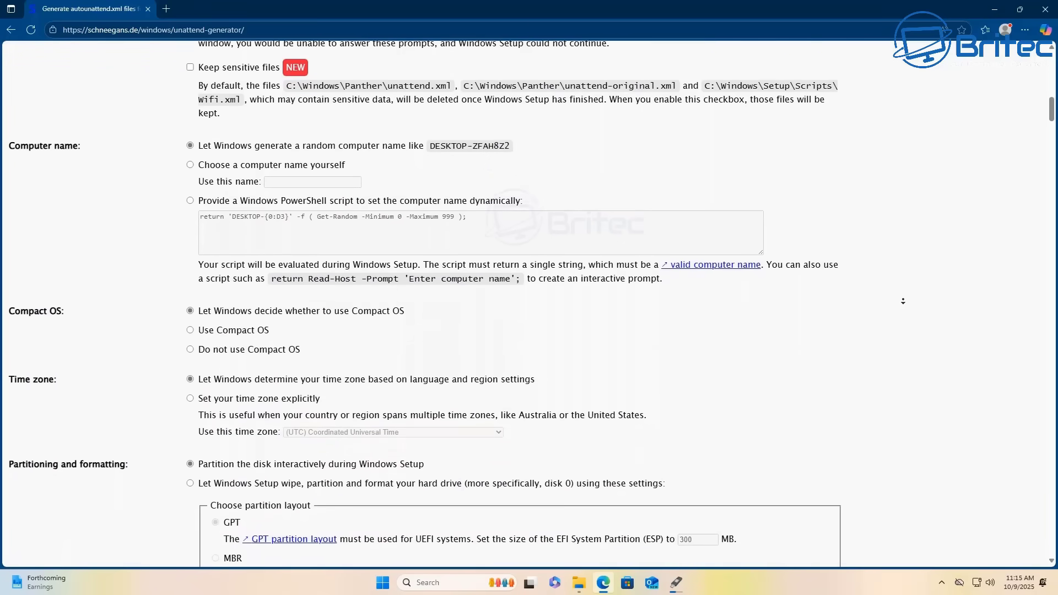
{"action": "scroll", "coordinate": [903, 301], "scroll_direction": "down", "scroll_amount": 2}
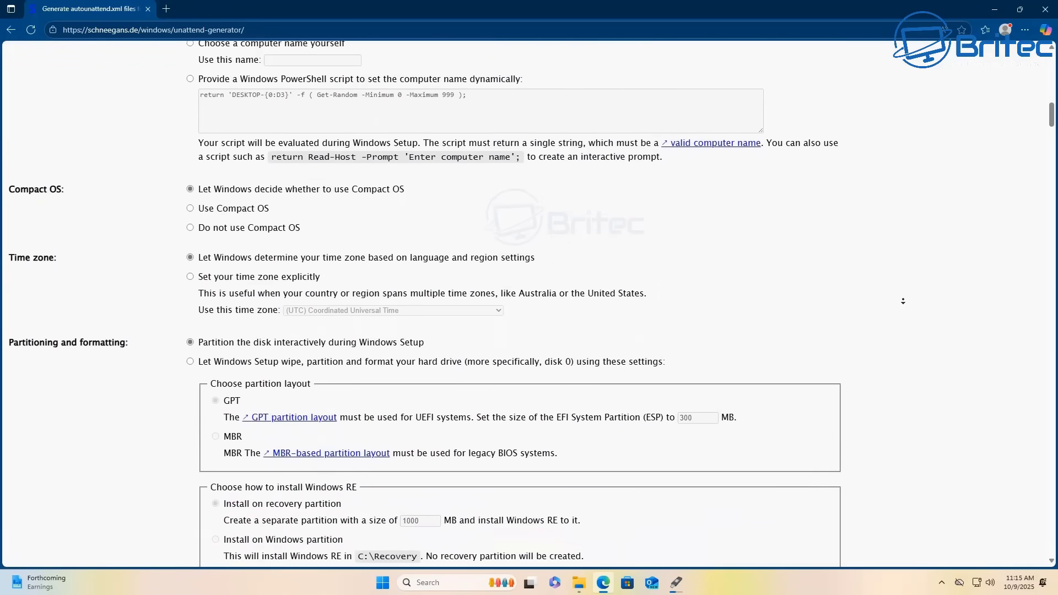
{"action": "scroll", "coordinate": [903, 301], "scroll_direction": "down", "scroll_amount": 2}
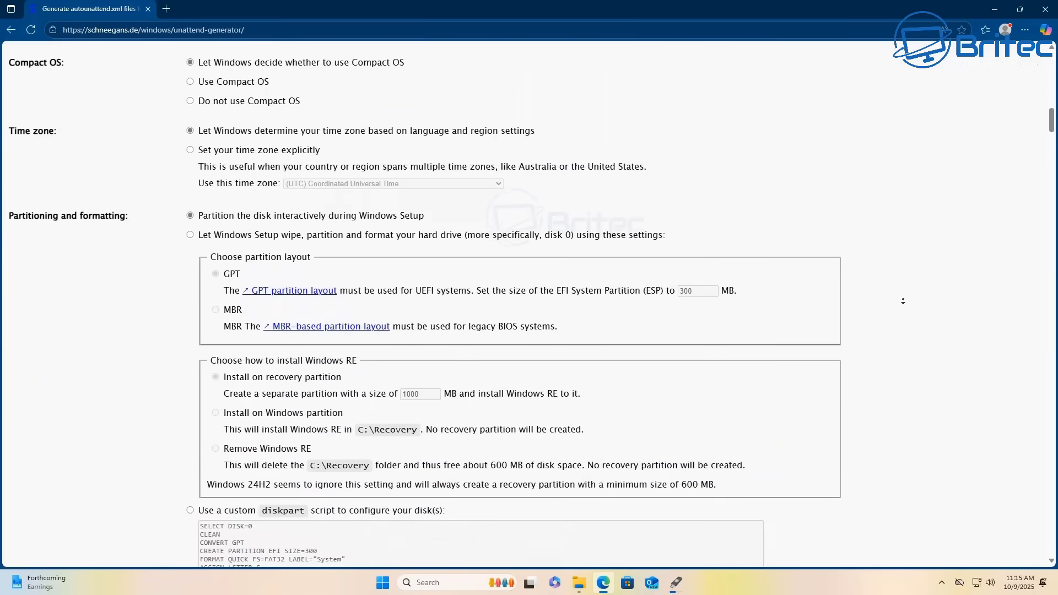
{"action": "scroll", "coordinate": [903, 301], "scroll_direction": "down", "scroll_amount": 2}
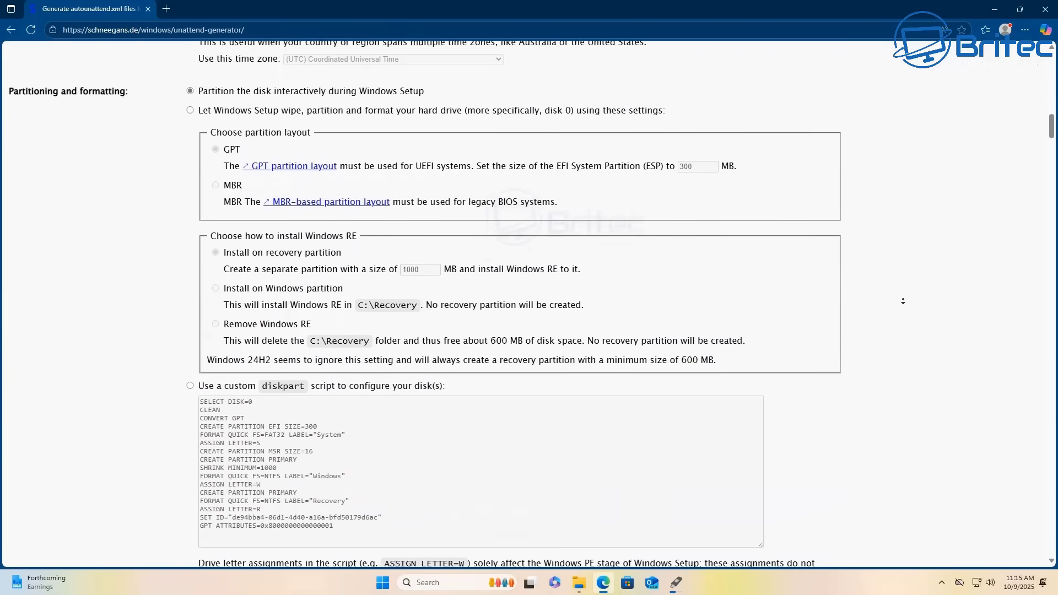
{"action": "scroll", "coordinate": [902, 301], "scroll_direction": "down", "scroll_amount": 2}
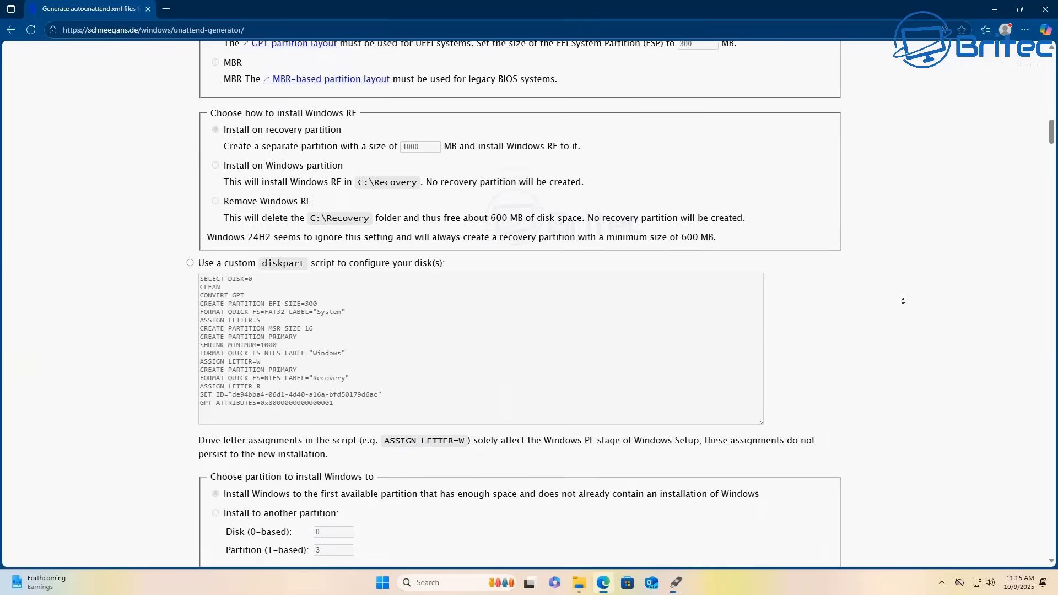
{"action": "scroll", "coordinate": [903, 301], "scroll_direction": "down", "scroll_amount": 2}
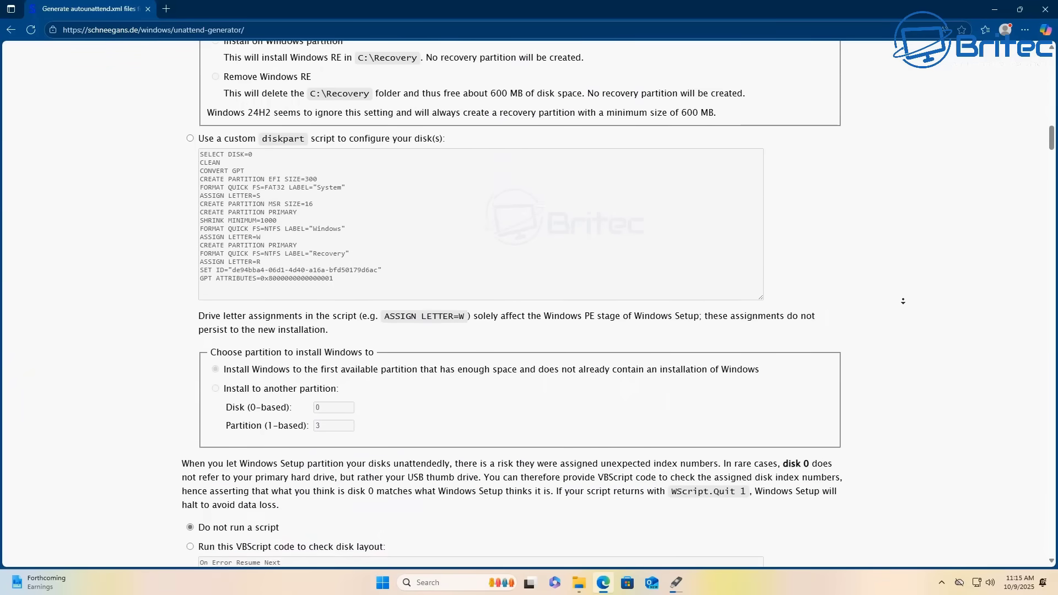
{"action": "scroll", "coordinate": [902, 301], "scroll_direction": "down", "scroll_amount": 2}
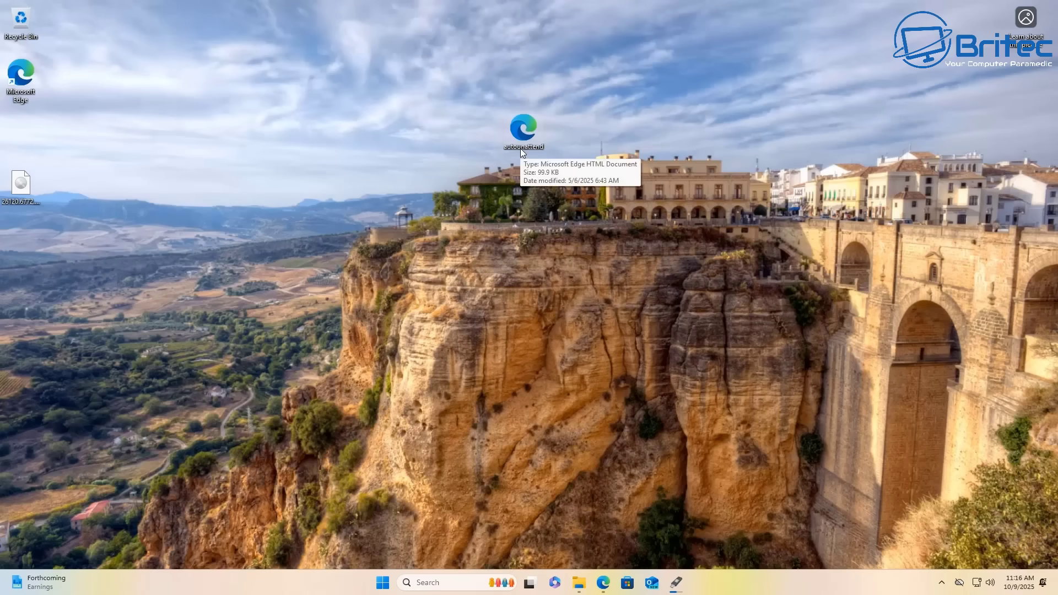
Open the autounattend file from the desktop in Microsoft Edge, examine its XML content, and close the browser.
{"action": "right_click", "coordinate": [518, 130]}
{"action": "double_click", "coordinate": [518, 131]}
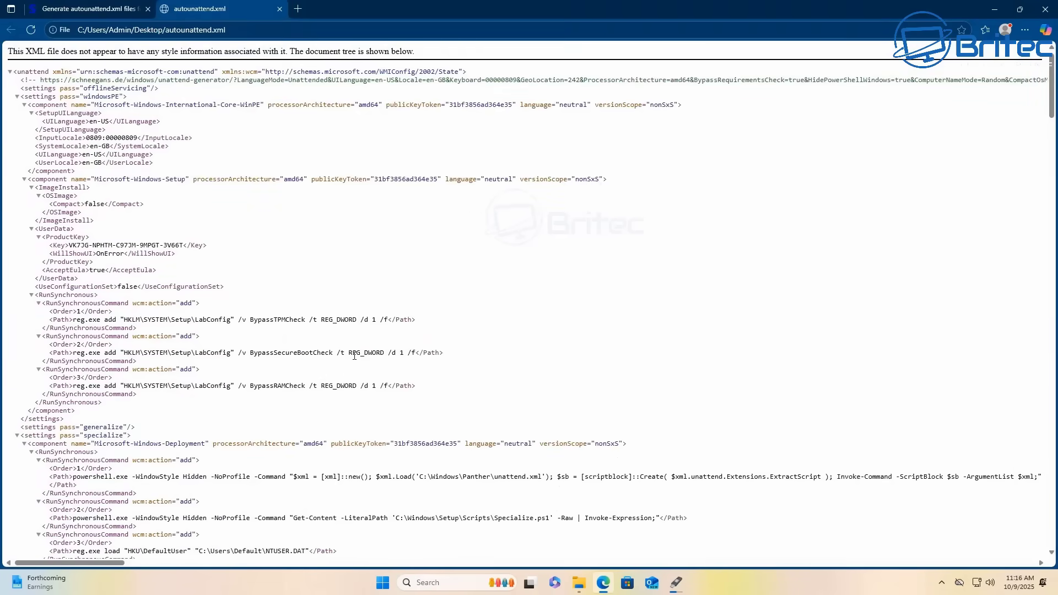
{"action": "scroll", "coordinate": [354, 356], "scroll_direction": "down", "scroll_amount": 15}
{"action": "scroll", "coordinate": [352, 376], "scroll_direction": "down", "scroll_amount": 15}
{"action": "scroll", "coordinate": [347, 389], "scroll_direction": "down", "scroll_amount": 15}
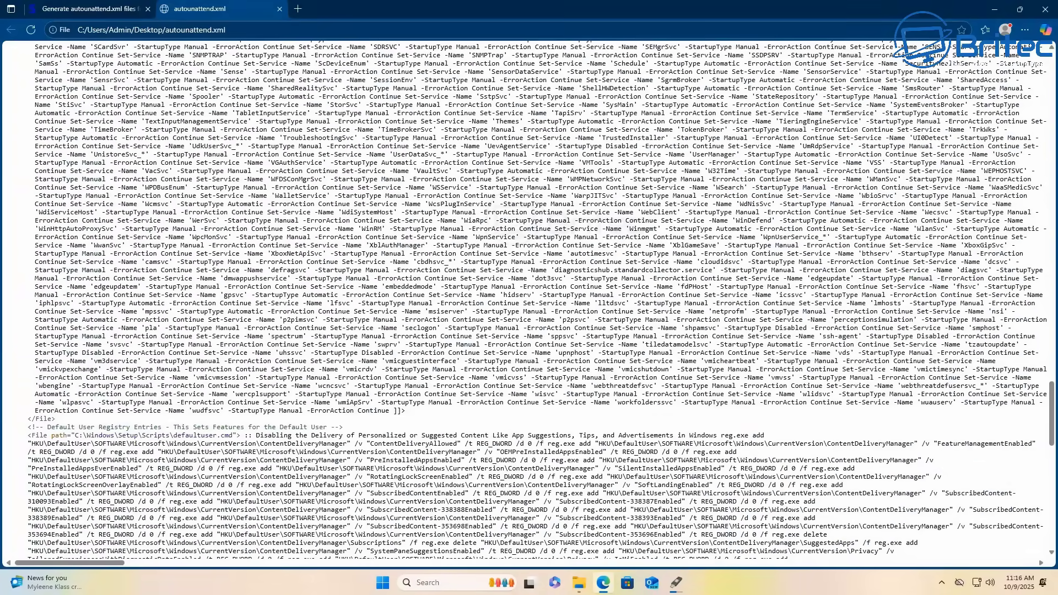
{"action": "left_click", "coordinate": [1046, 9]}
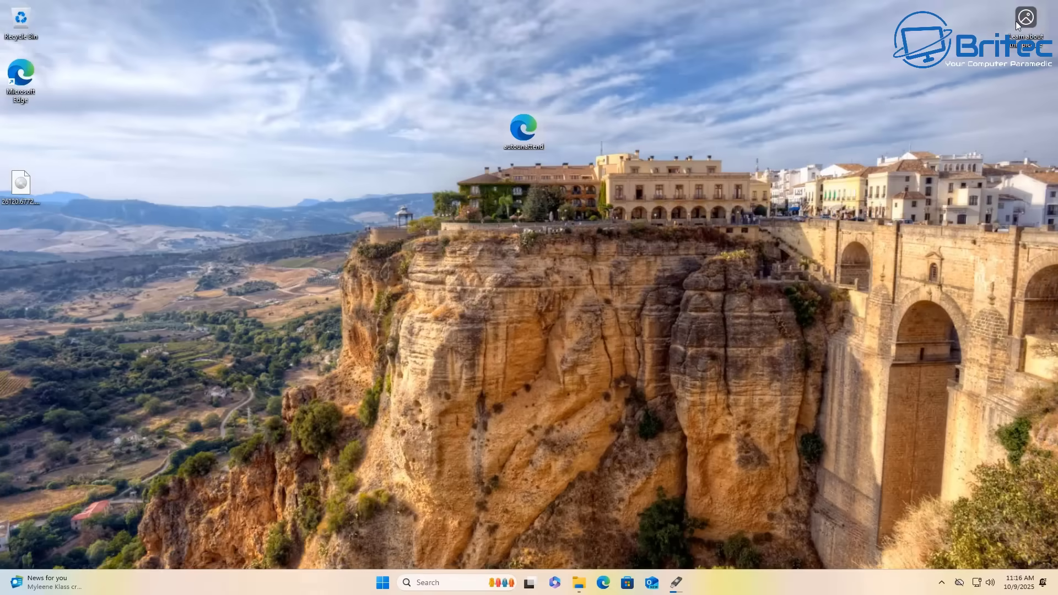
In File Explorer, copy the autounattend file from the desktop to the root of the USB drive (E:) and close the window.
{"action": "mouse_move", "coordinate": [1016, 22]}
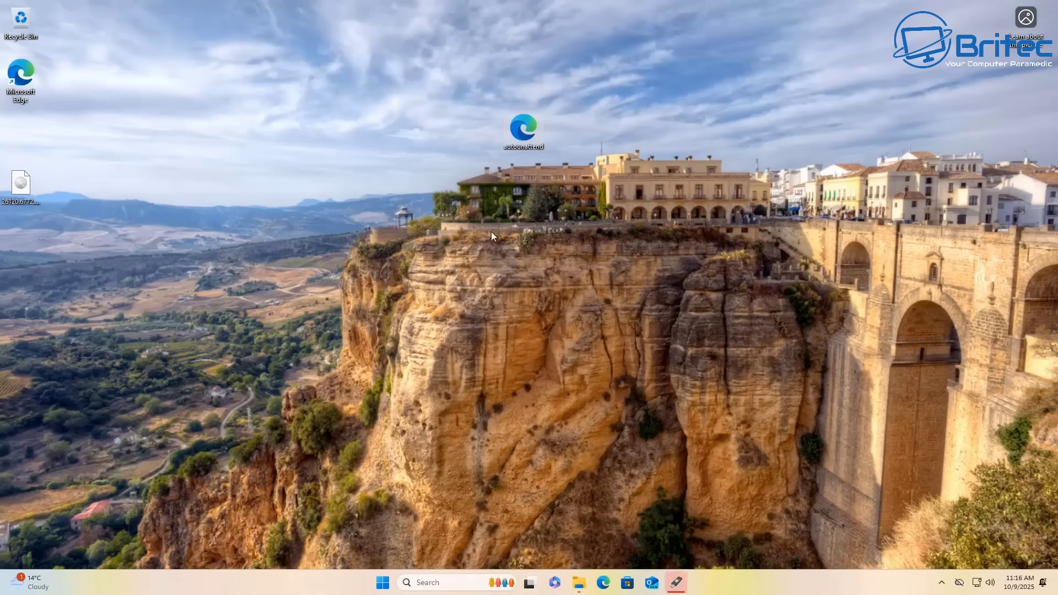
{"action": "left_click", "coordinate": [580, 584]}
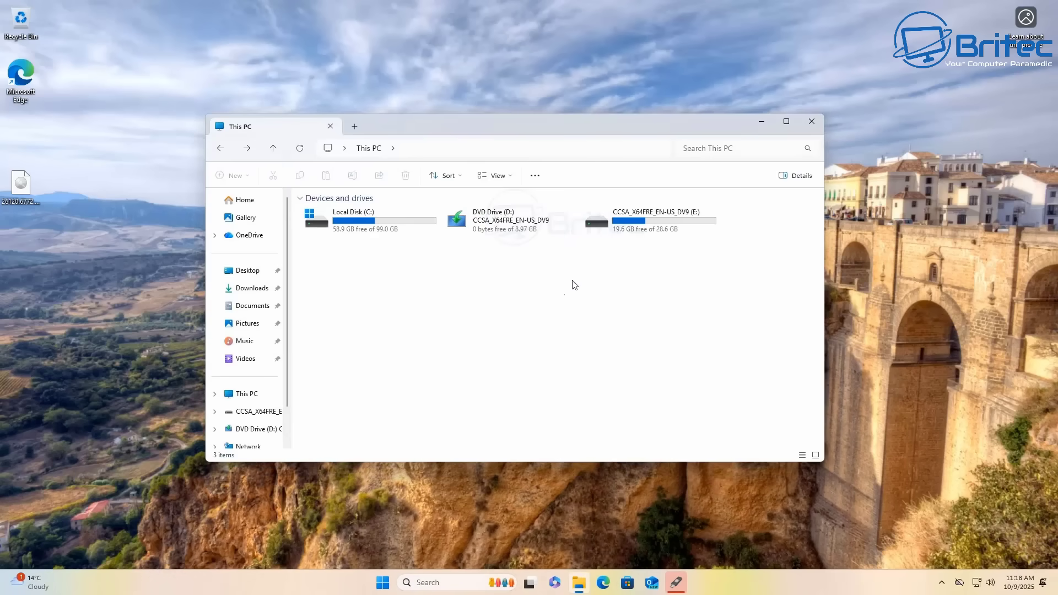
{"action": "double_click", "coordinate": [630, 219]}
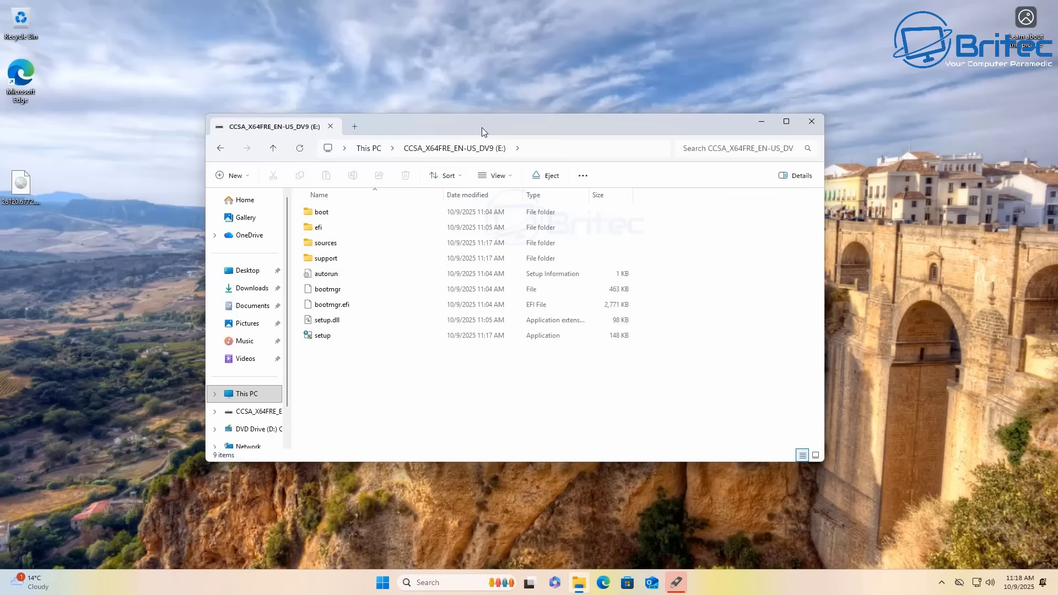
{"action": "left_click_drag", "start_coordinate": [488, 120], "coordinate": [500, 169]}
{"action": "left_click_drag", "start_coordinate": [522, 129], "coordinate": [335, 430]}
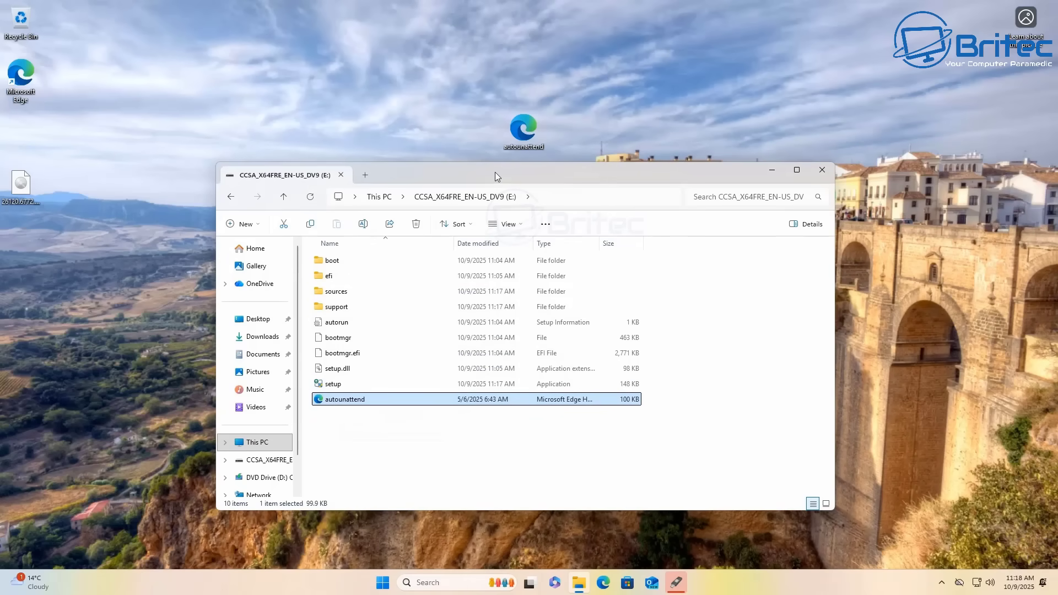
{"action": "left_click_drag", "start_coordinate": [495, 172], "coordinate": [490, 97]}
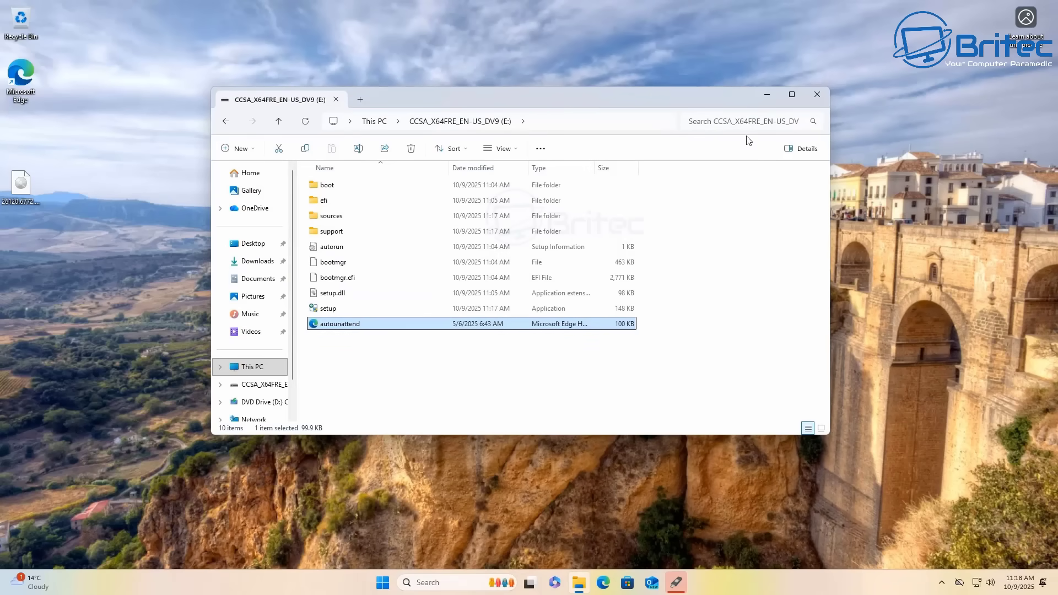
{"action": "left_click", "coordinate": [817, 96]}
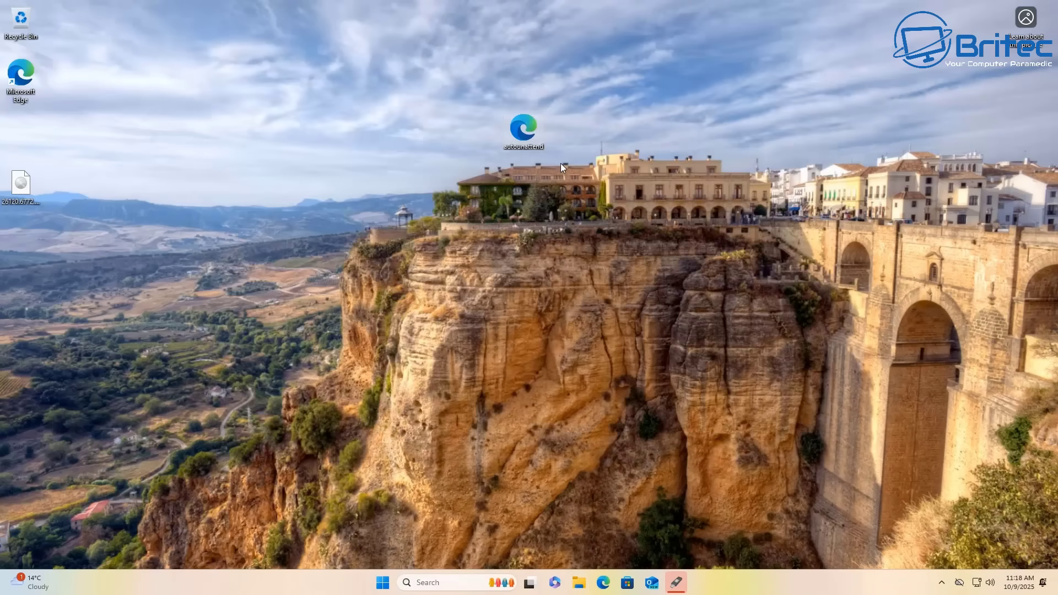